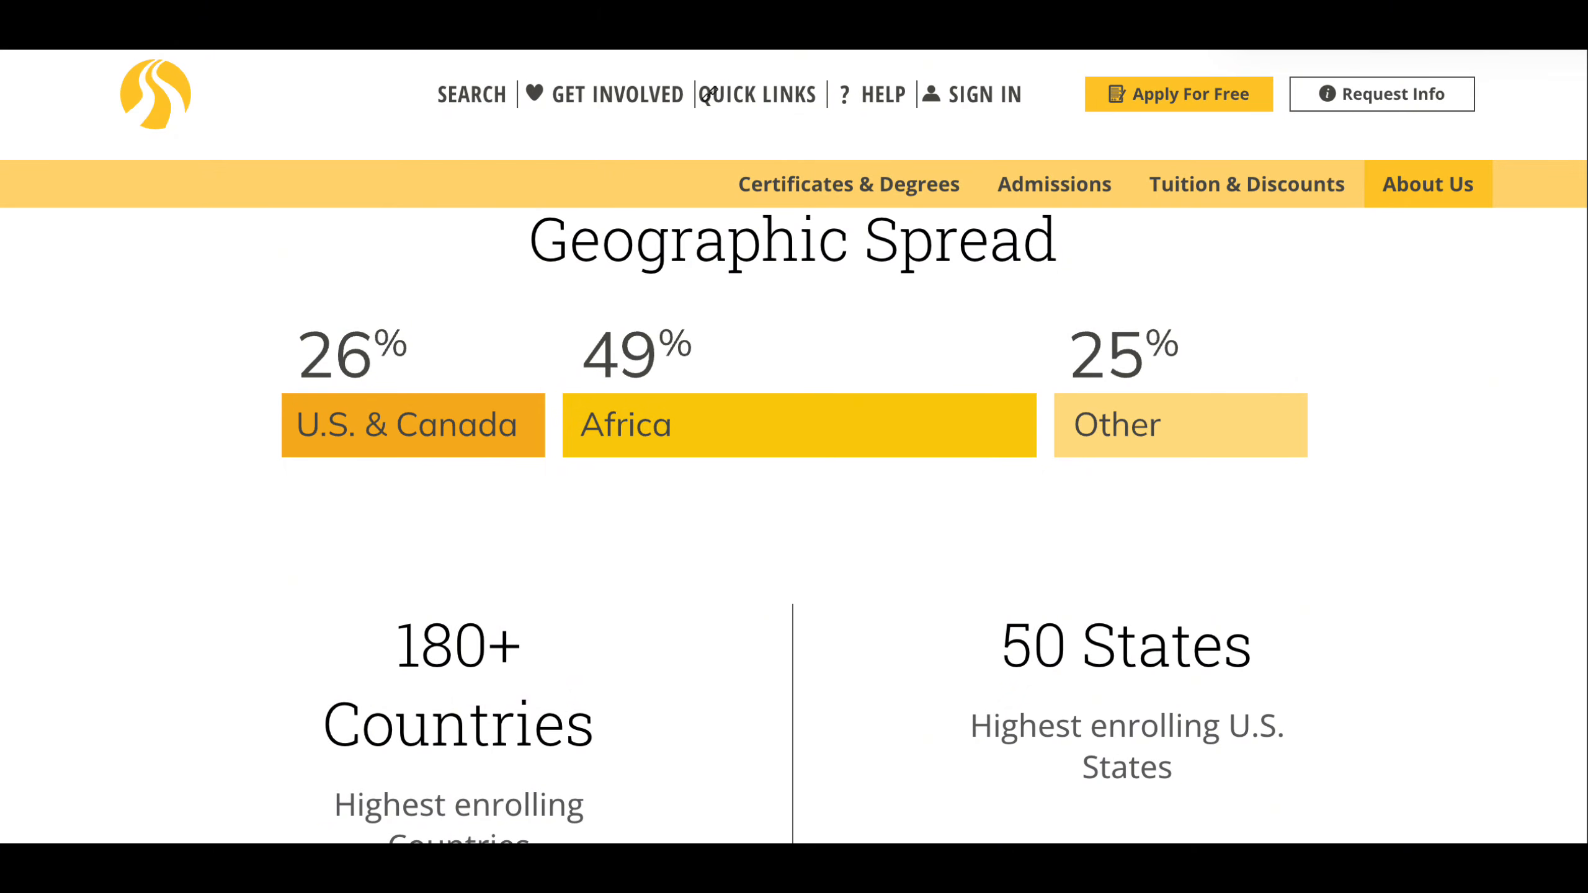
scroll(709, 93, "down", 5)
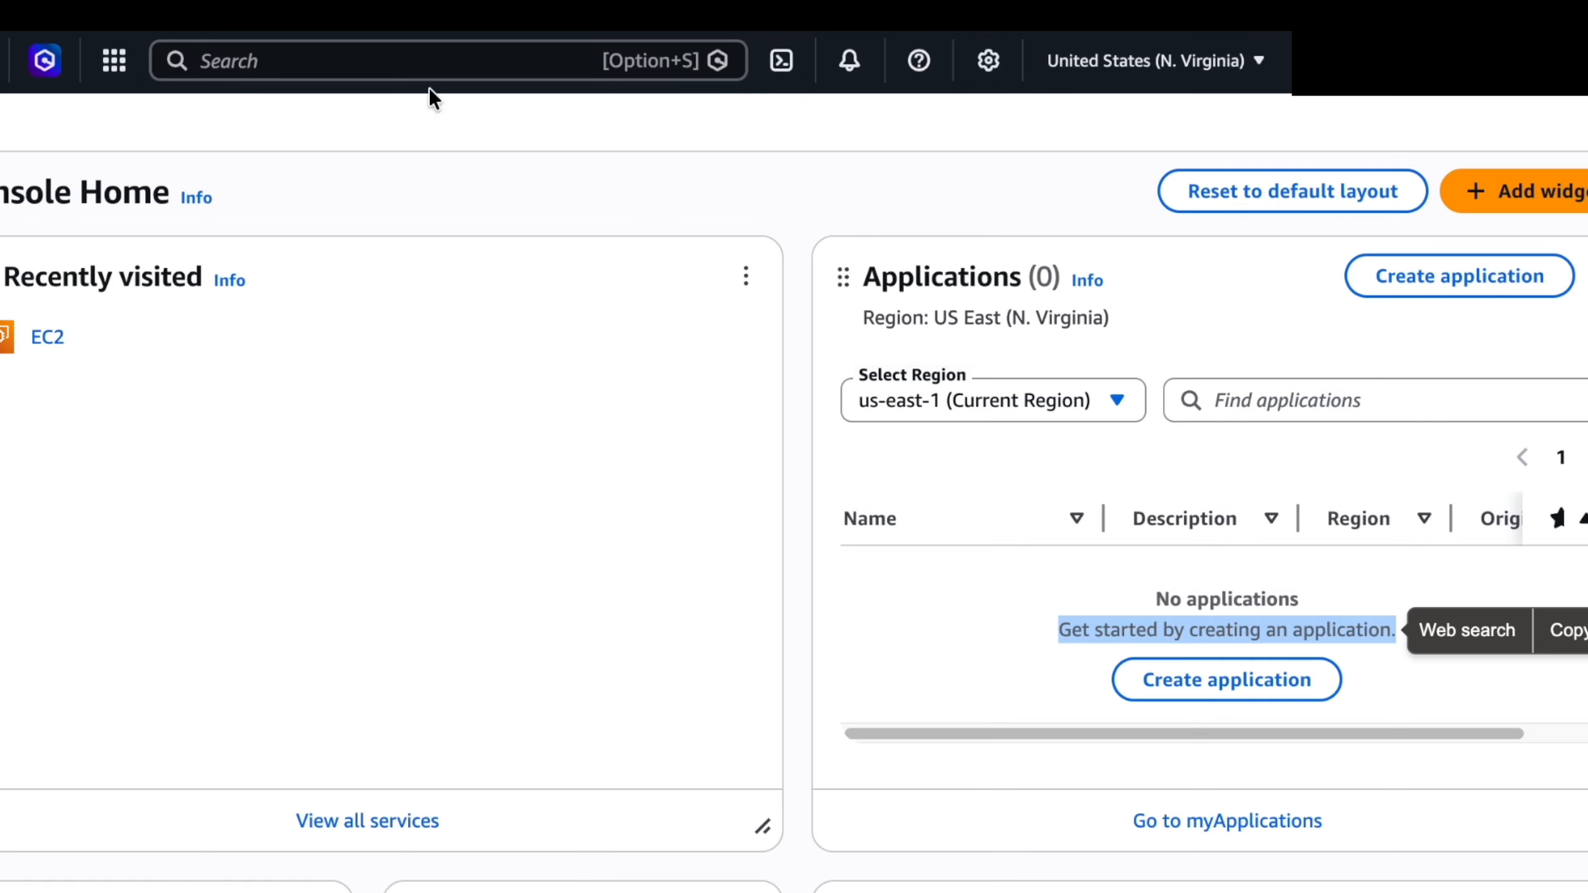
Search the AWS services for ec2 and open the EC2 dashboard
left_click(401, 57)
type("e")
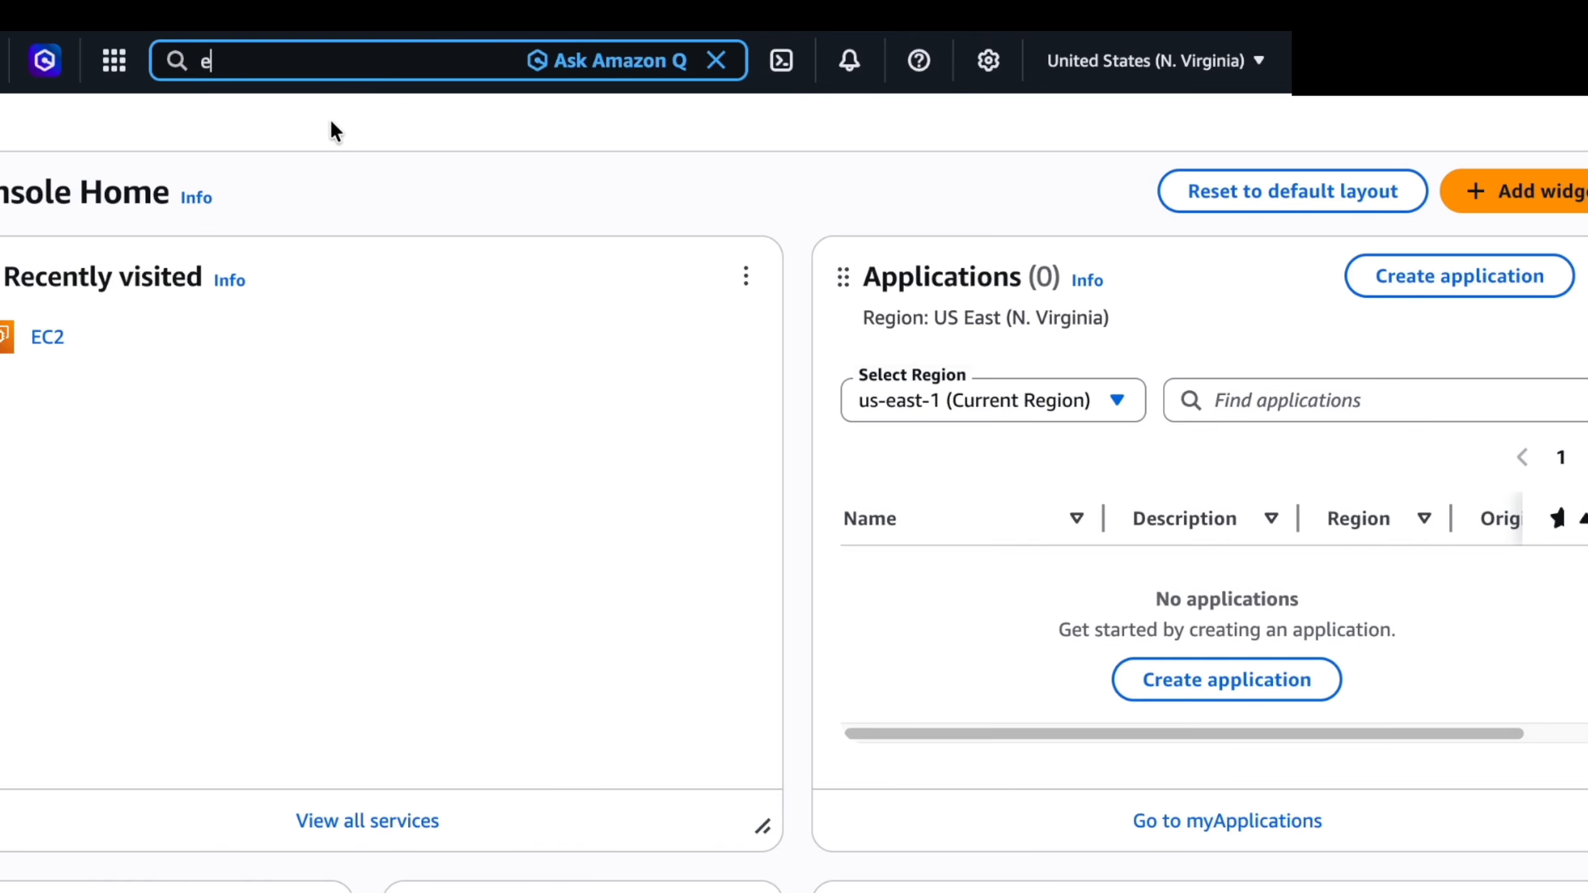
type("c2")
left_click(665, 263)
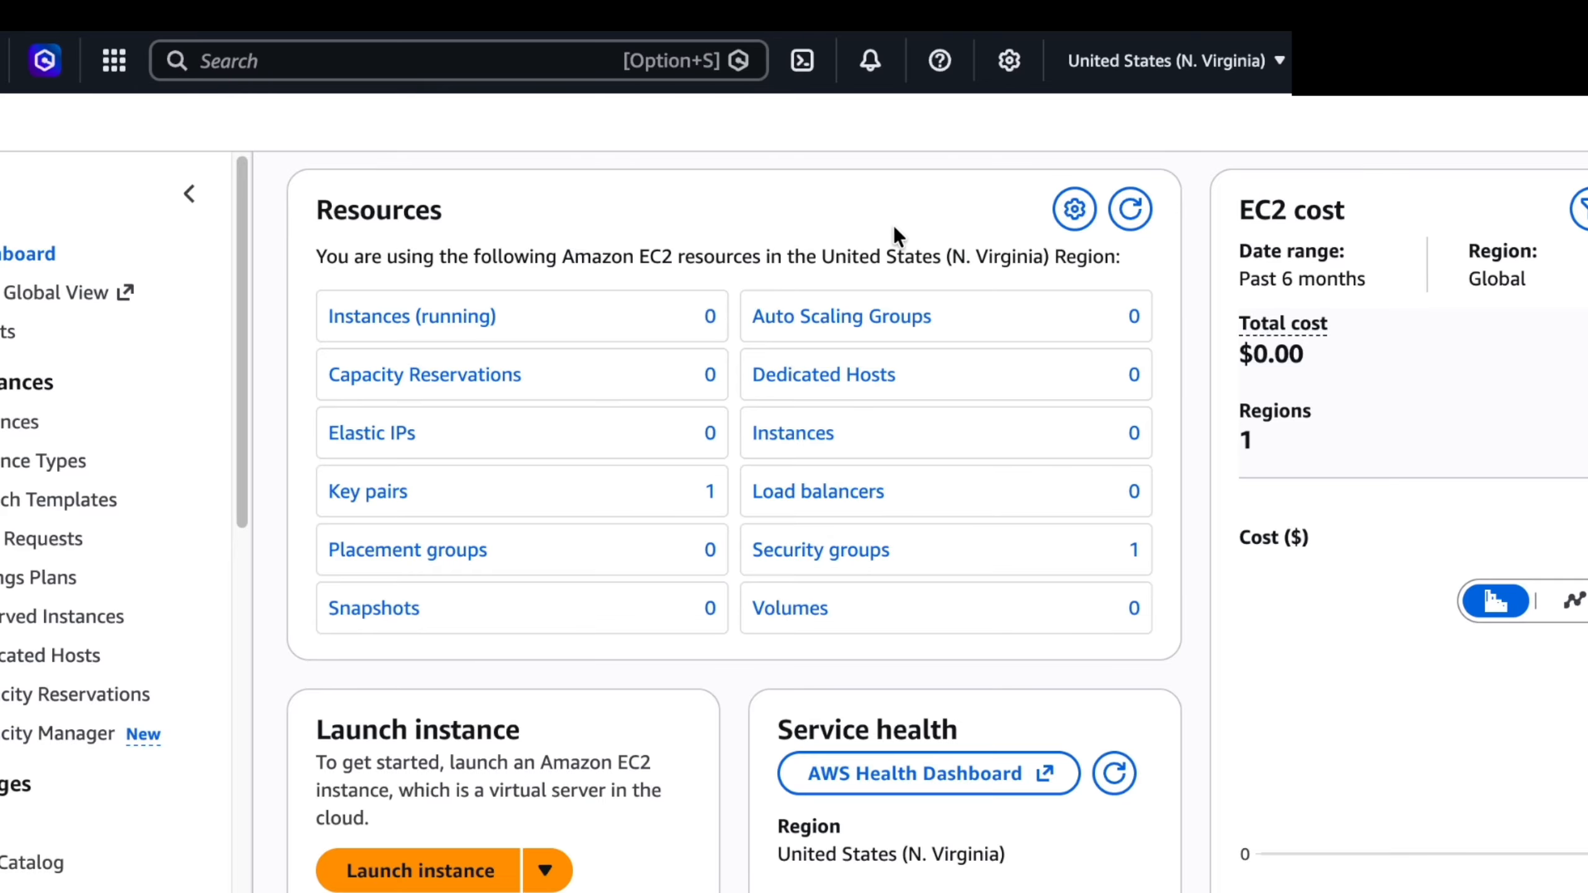
Examine the list of available AWS regions, then close it with the region left at N. Virginia
left_click(1198, 62)
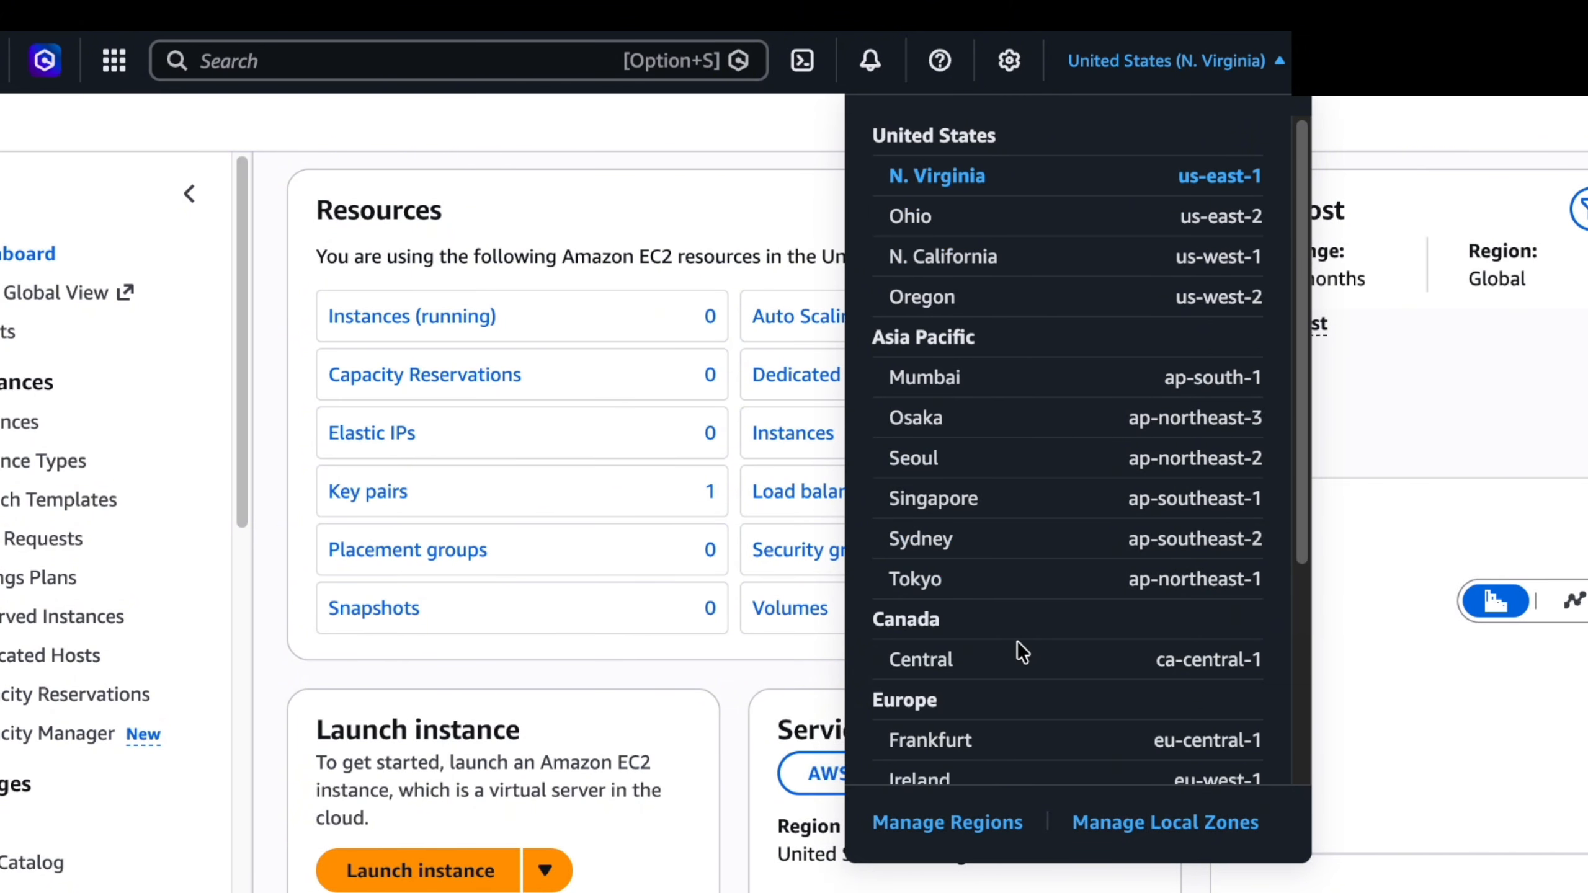
scroll(1019, 641, "down", 1)
scroll(1013, 610, "down", 5)
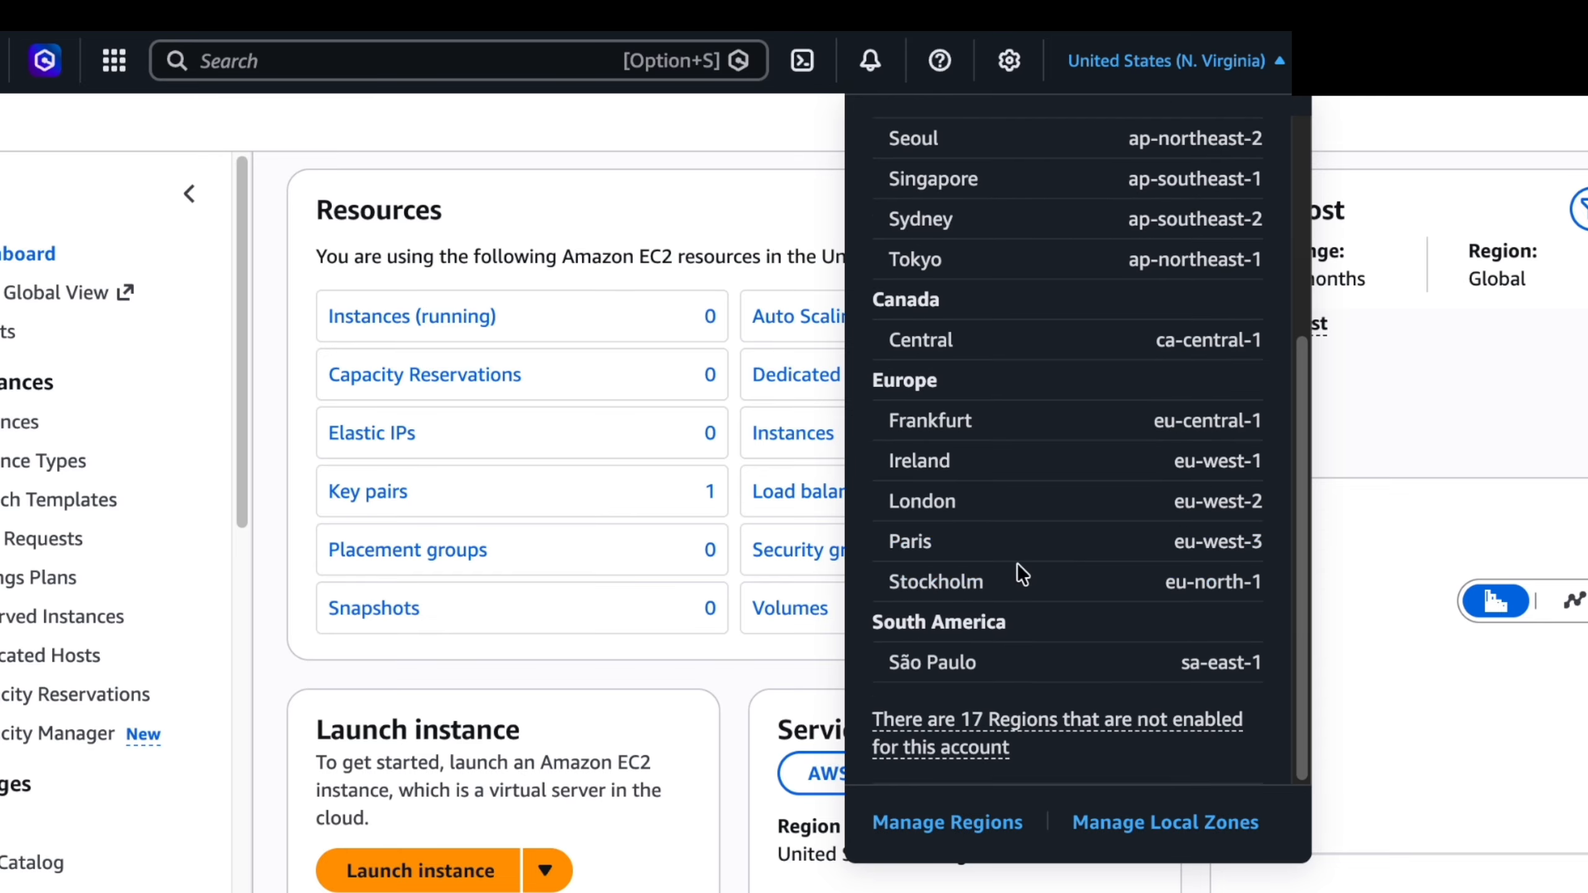
scroll(978, 357, "up", 5)
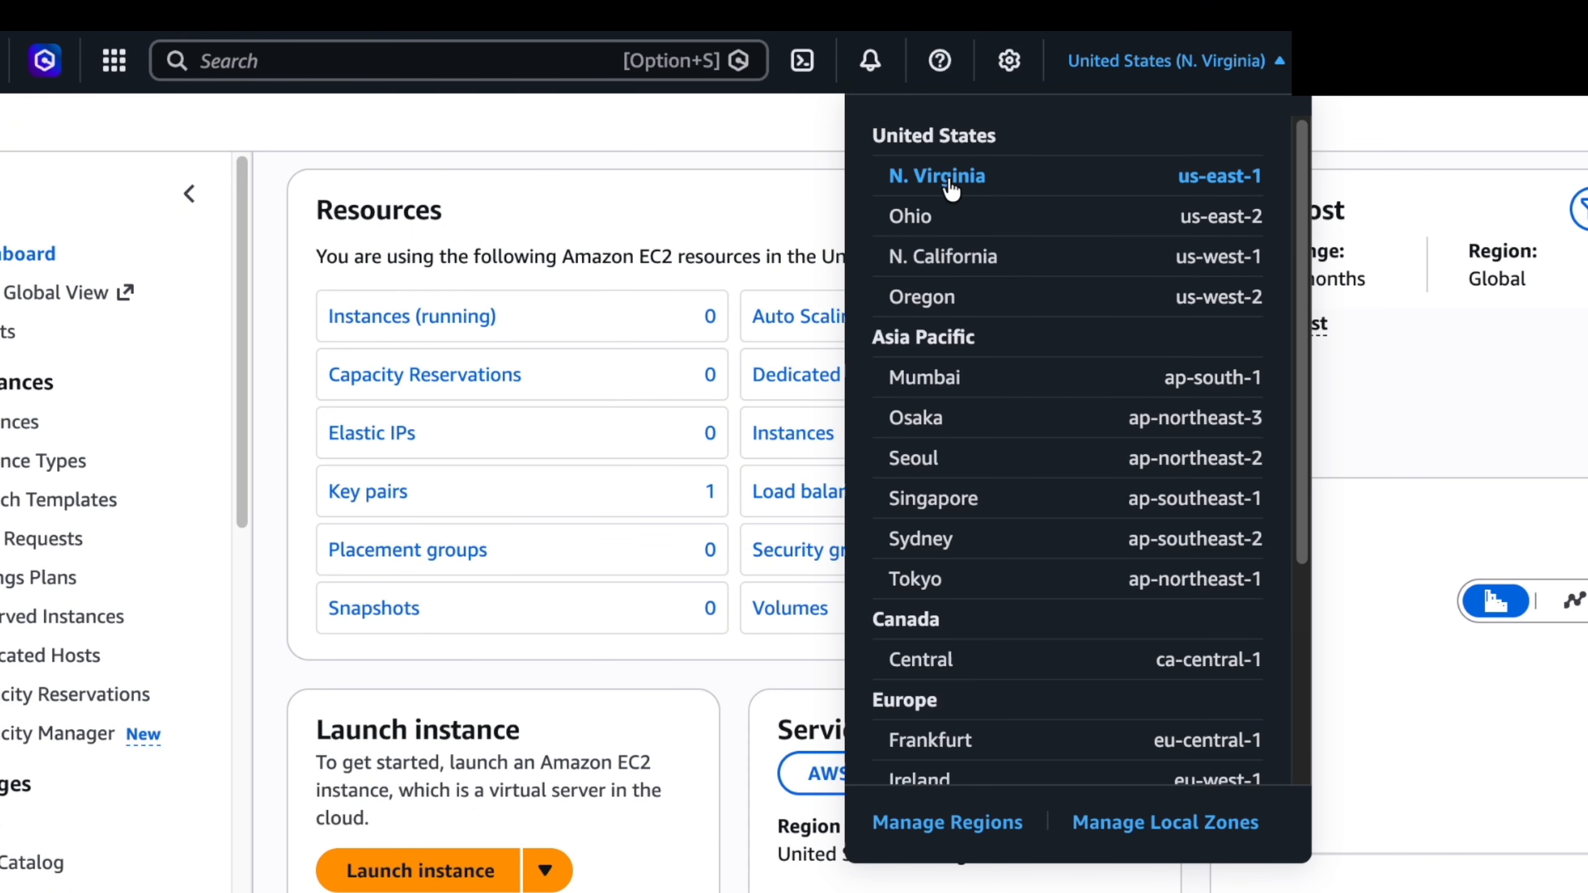
left_click(1175, 61)
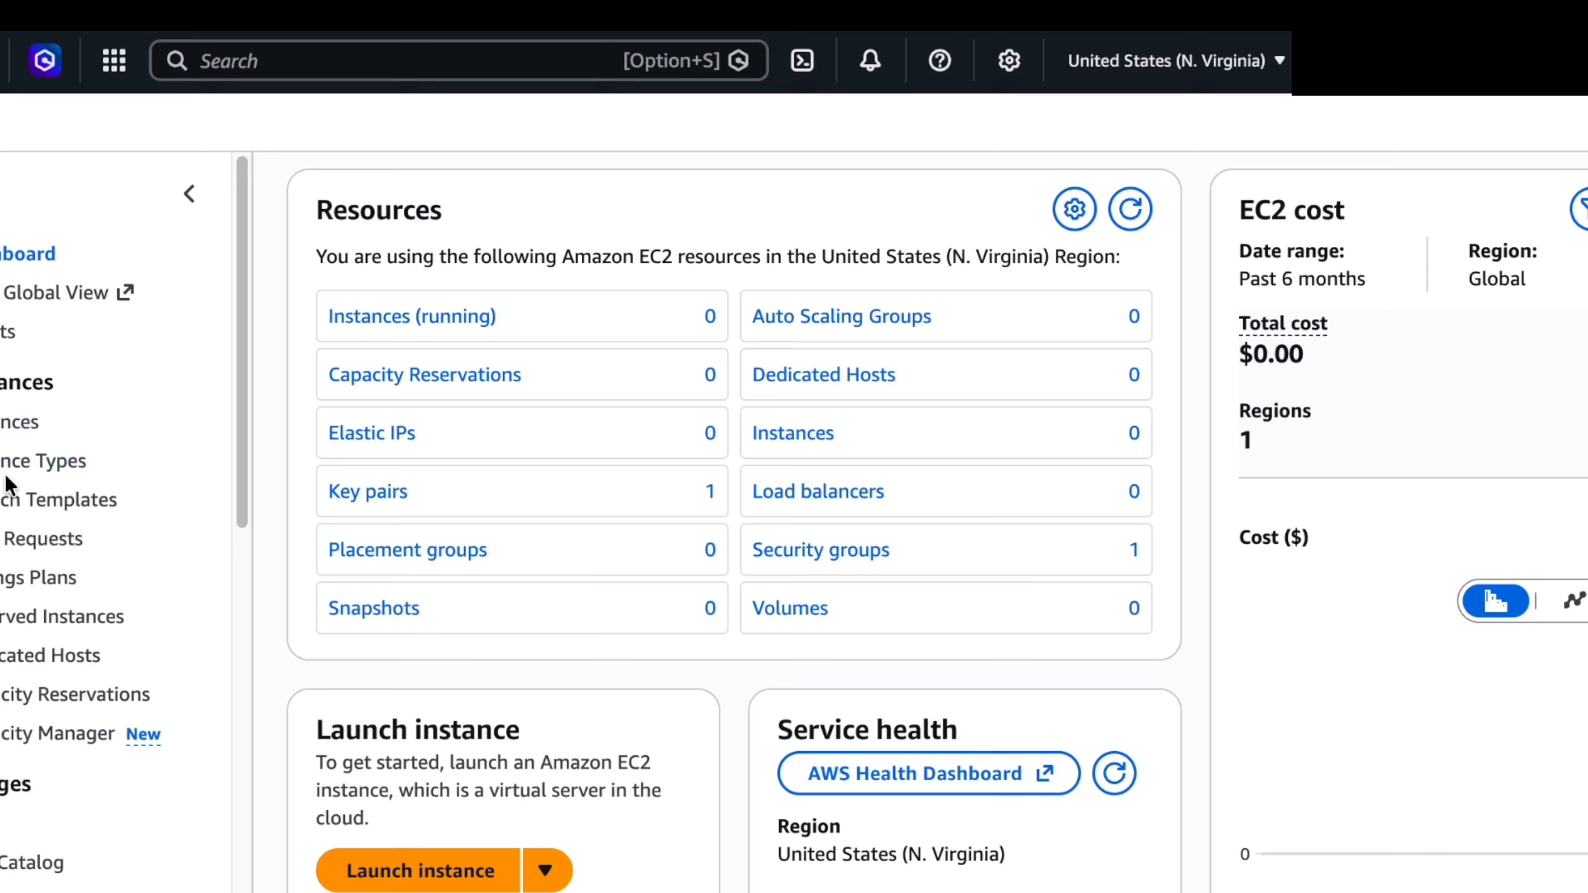
Start launching a new instance from the EC2 instances list and name it with the surname followed by 235
left_click(7, 430)
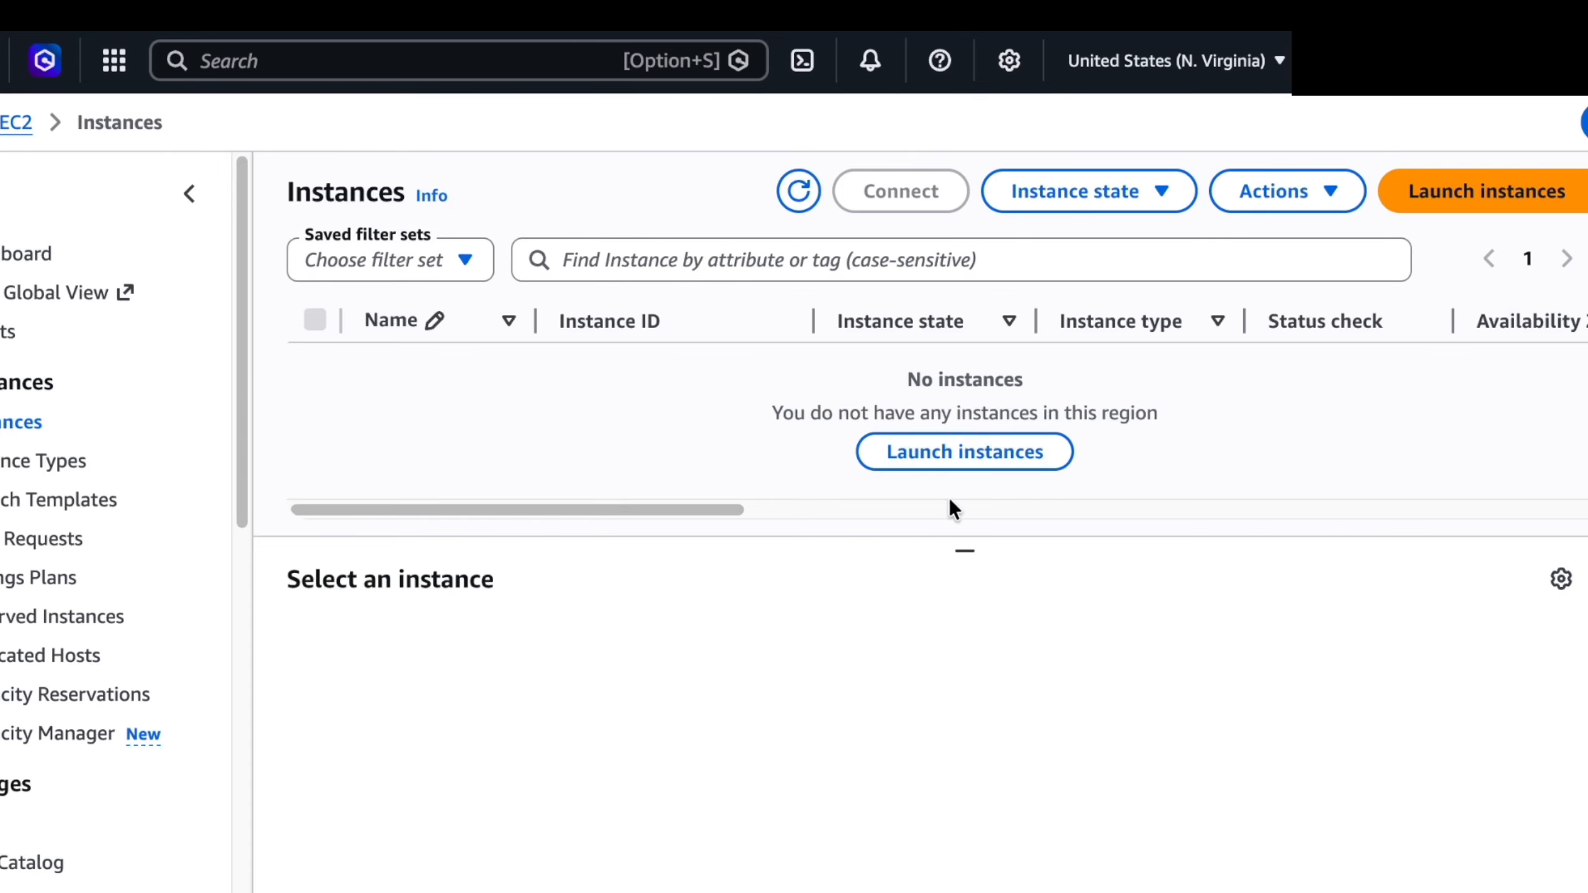
left_click(1507, 198)
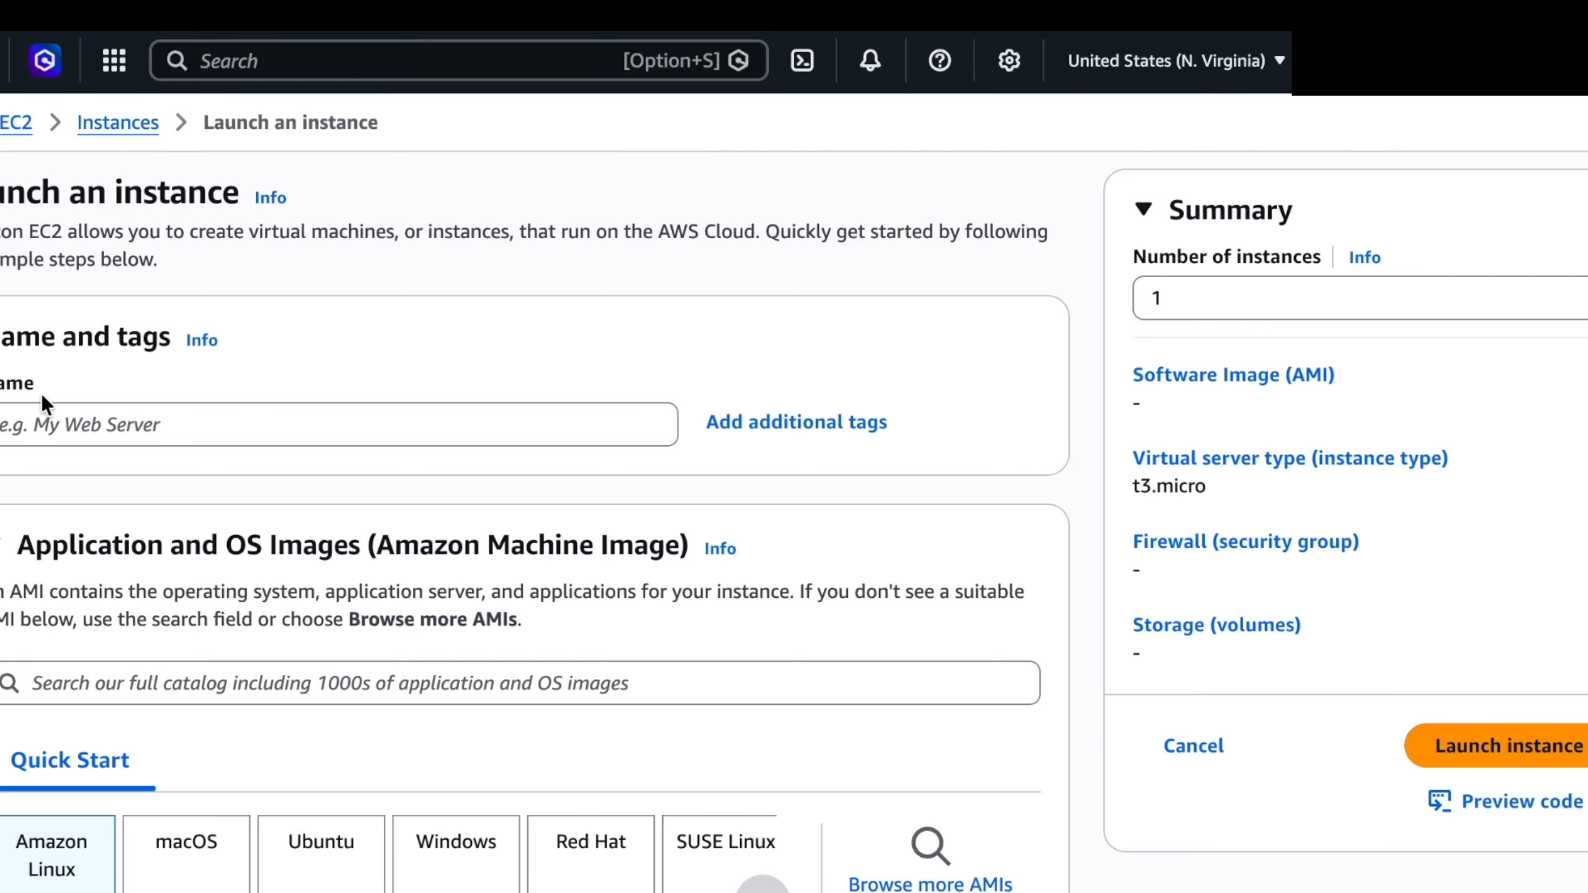
left_click(109, 425)
type("M")
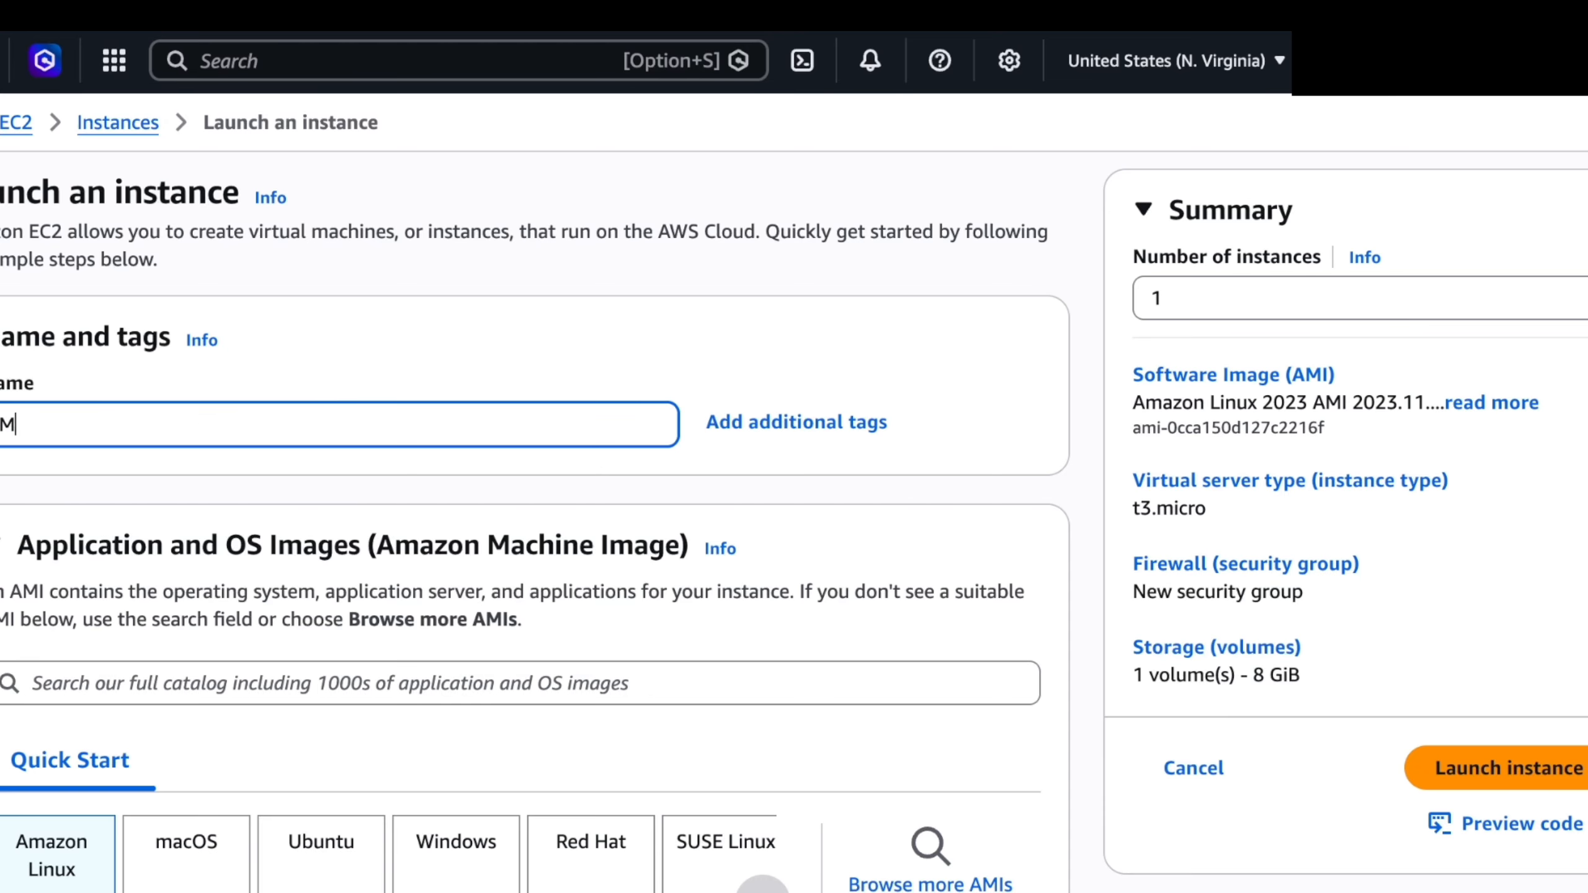
type("OORE@#")
key("BackSpace")
key("BackSpace")
type("235")
Choose the Windows quick-start image, Microsoft Windows Server 2025 Base, as the instance's AMI
scroll(525, 550, "down", 3)
scroll(510, 478, "down", 8)
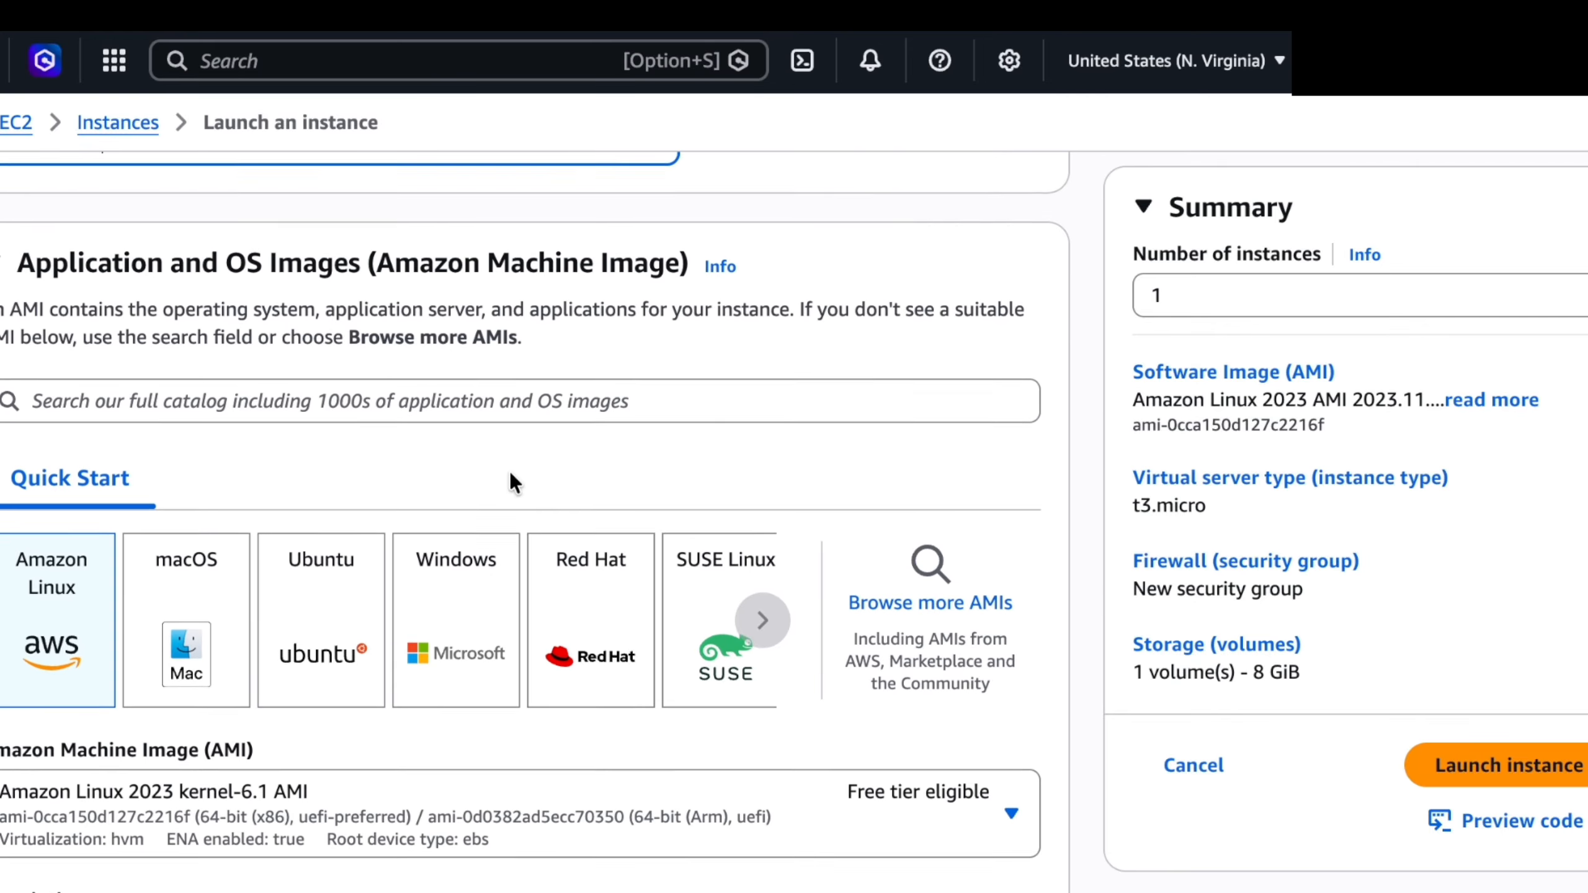
scroll(511, 471, "up", 1)
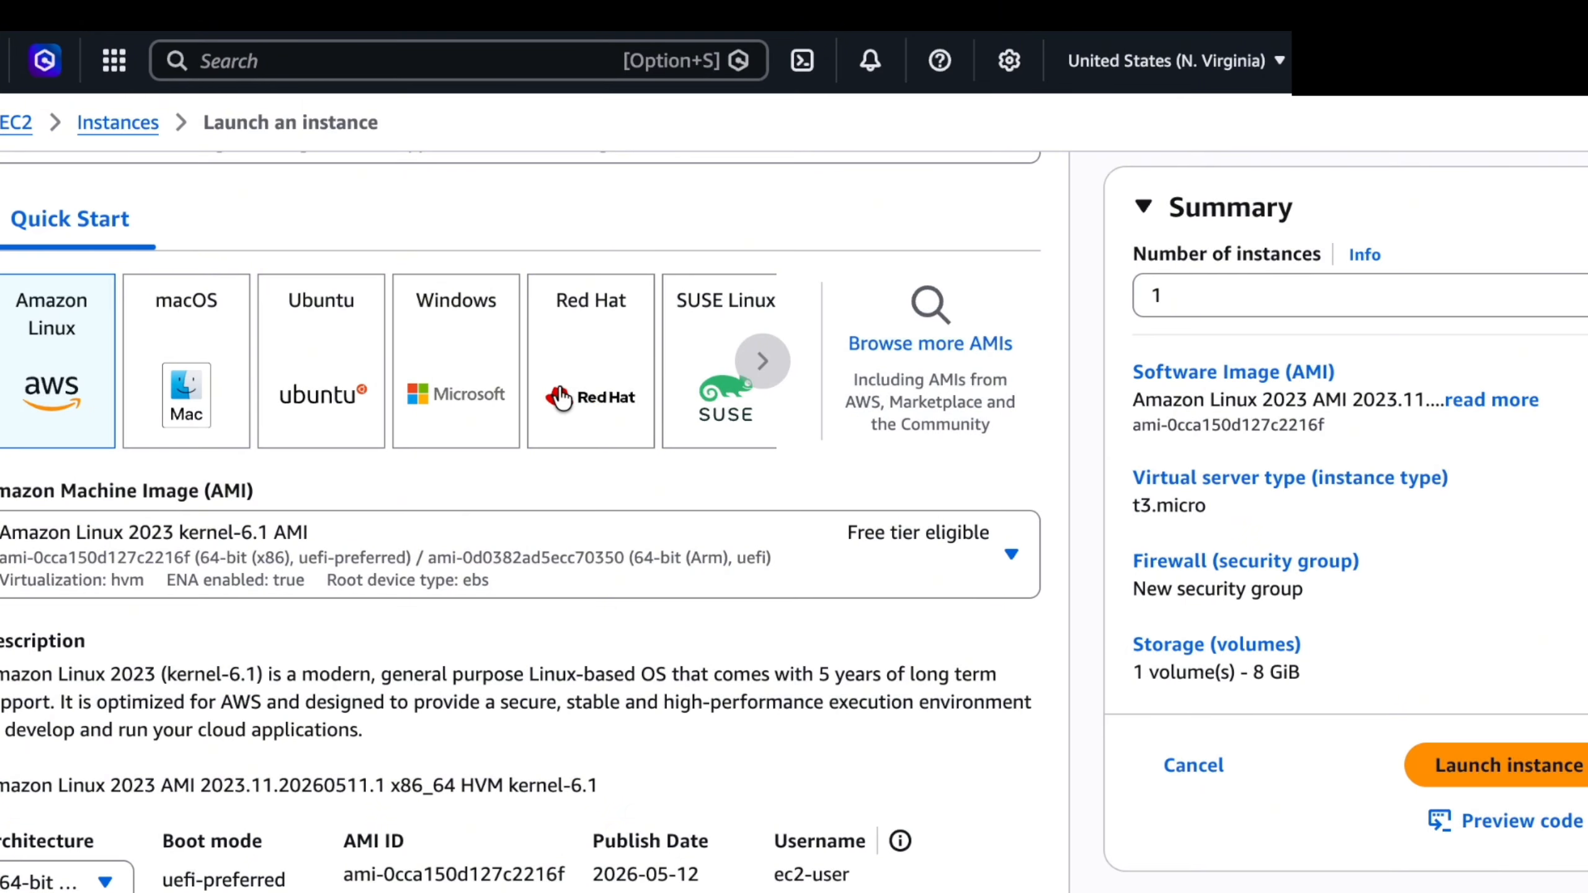
left_click(466, 354)
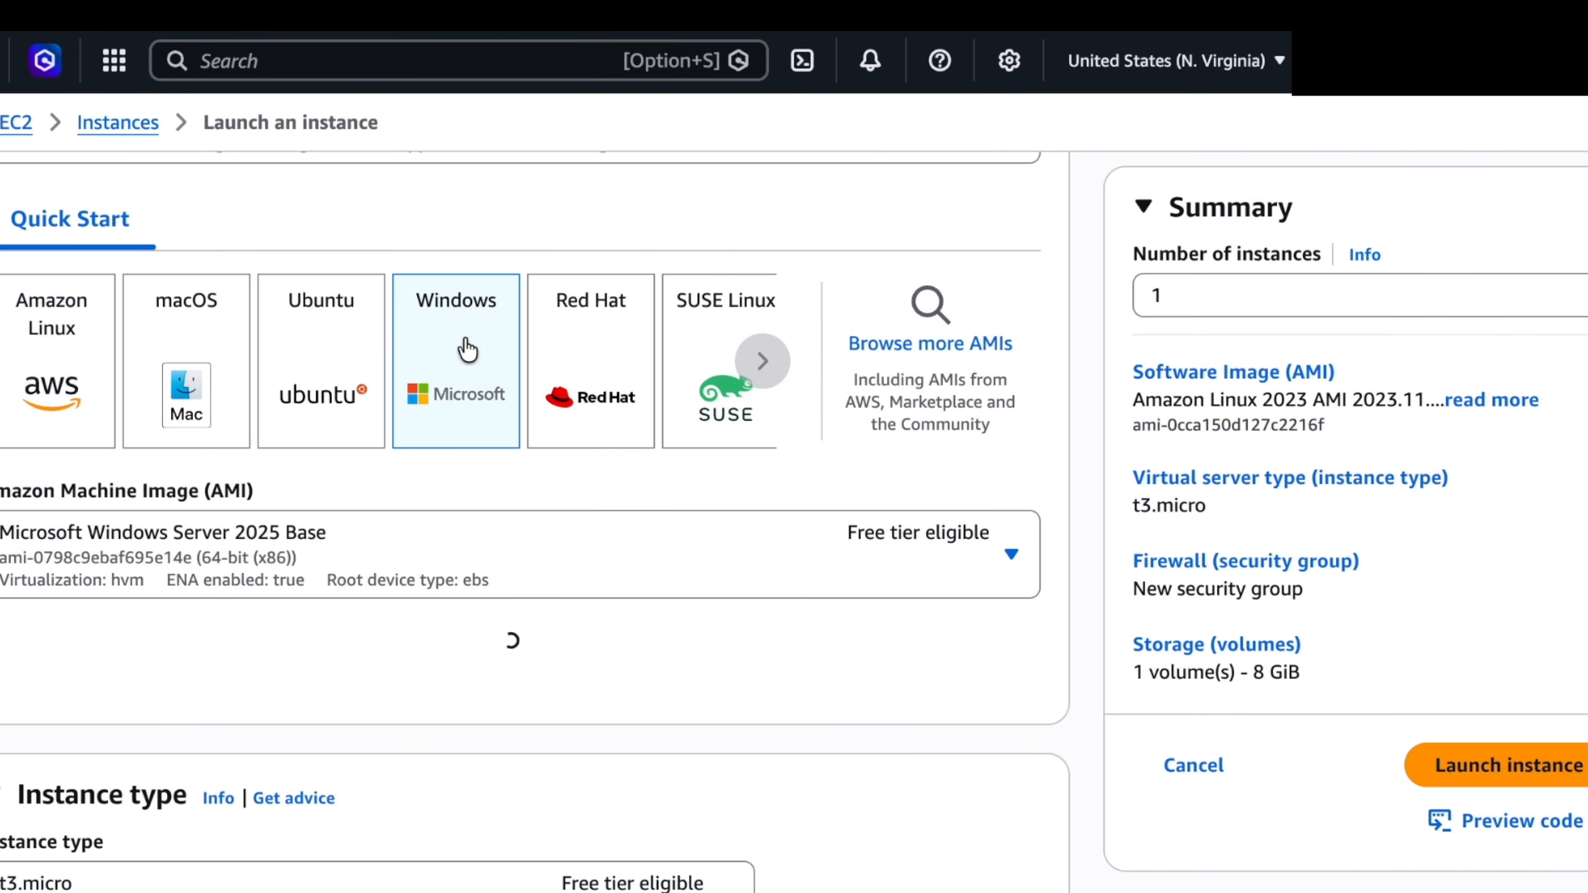
scroll(599, 501, "down", 2)
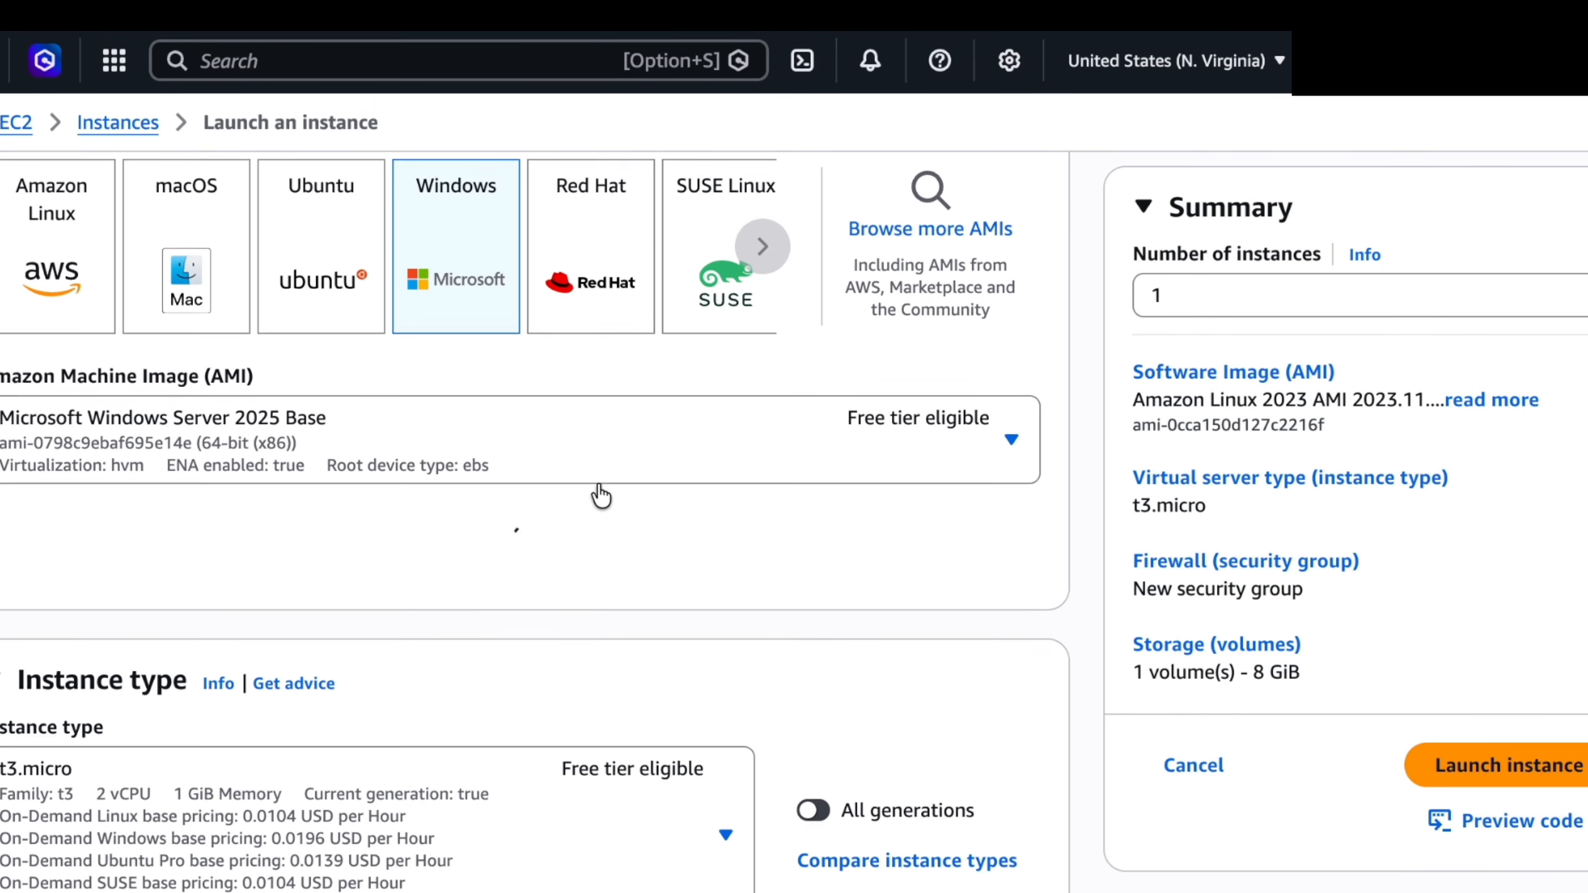
scroll(605, 438, "down", 1)
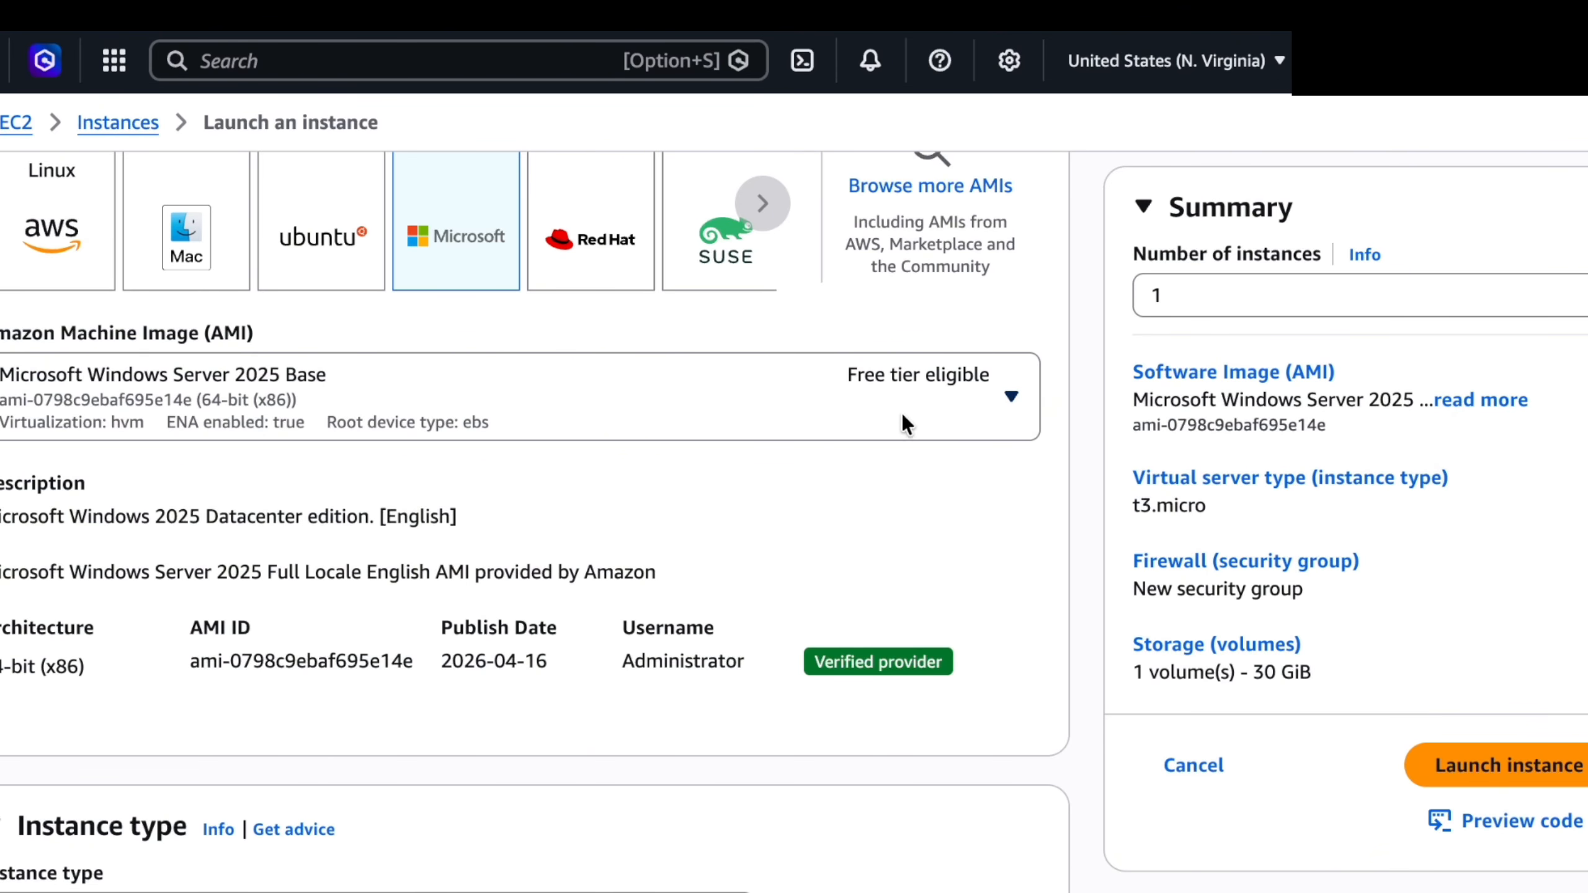
Examine the specifications and pricing of the t3.micro instance type and compare it with the other available types
scroll(624, 432, "down", 1)
scroll(627, 392, "down", 9)
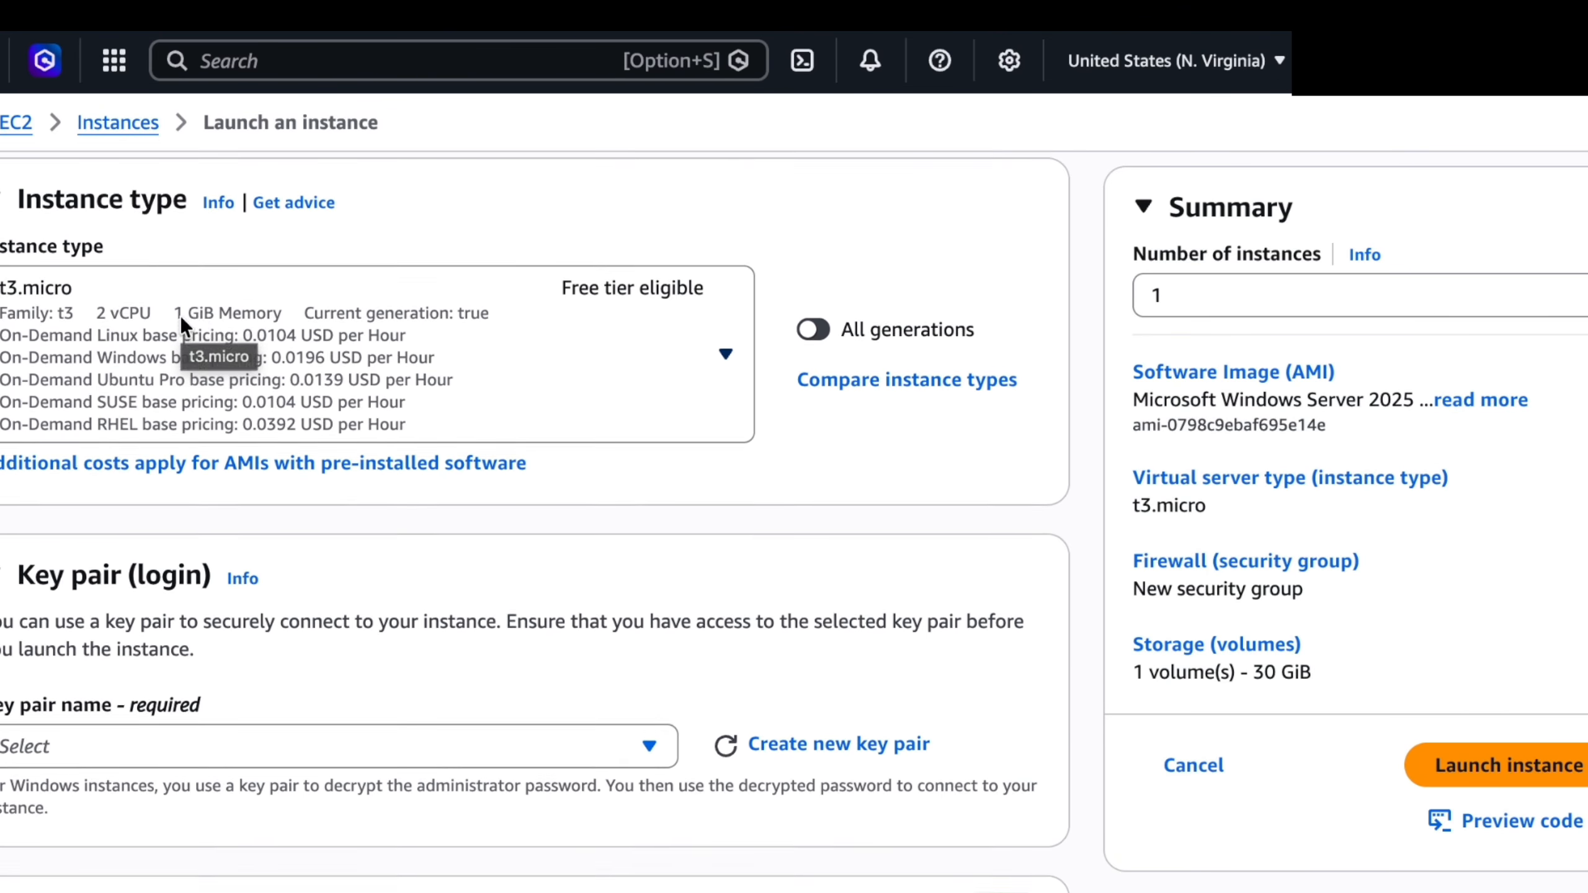
scroll(303, 412, "up", 1)
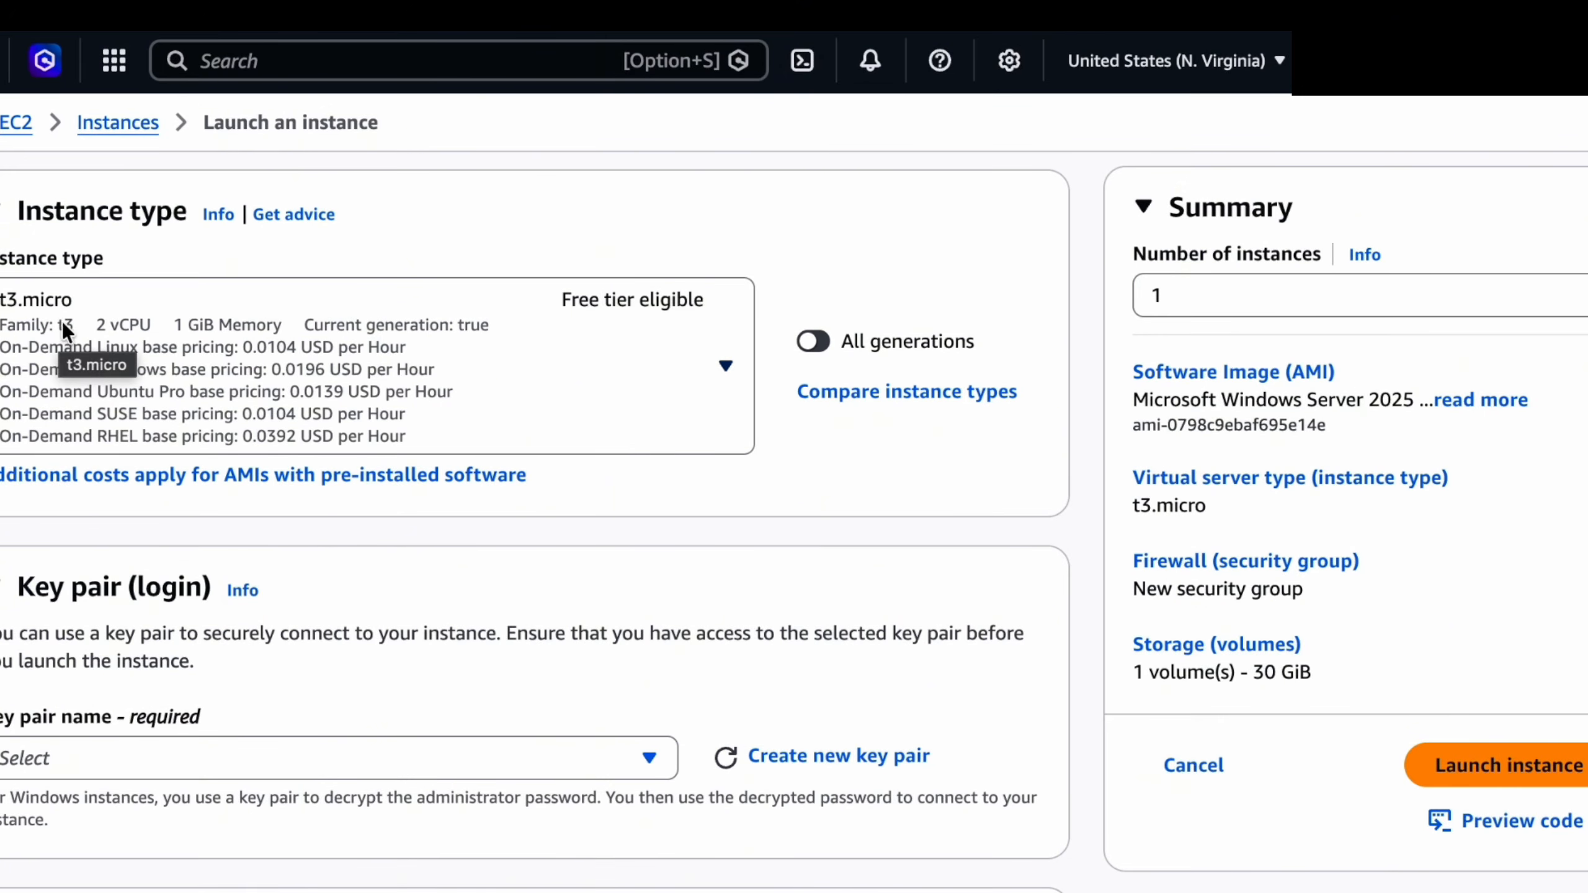
left_click(724, 366)
scroll(338, 679, "down", 1)
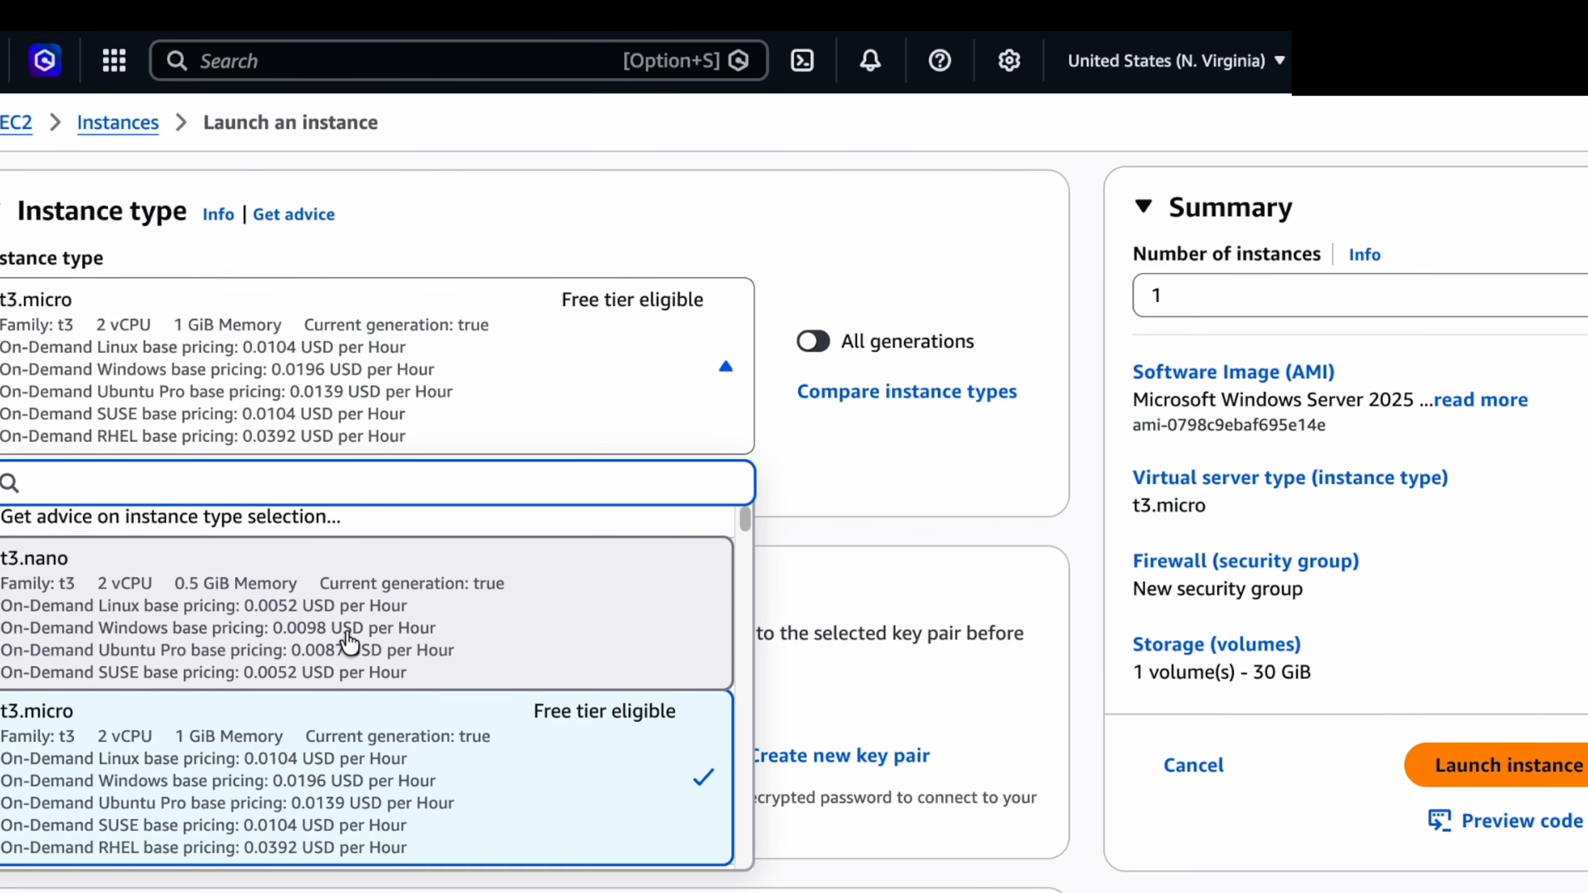
left_click(461, 338)
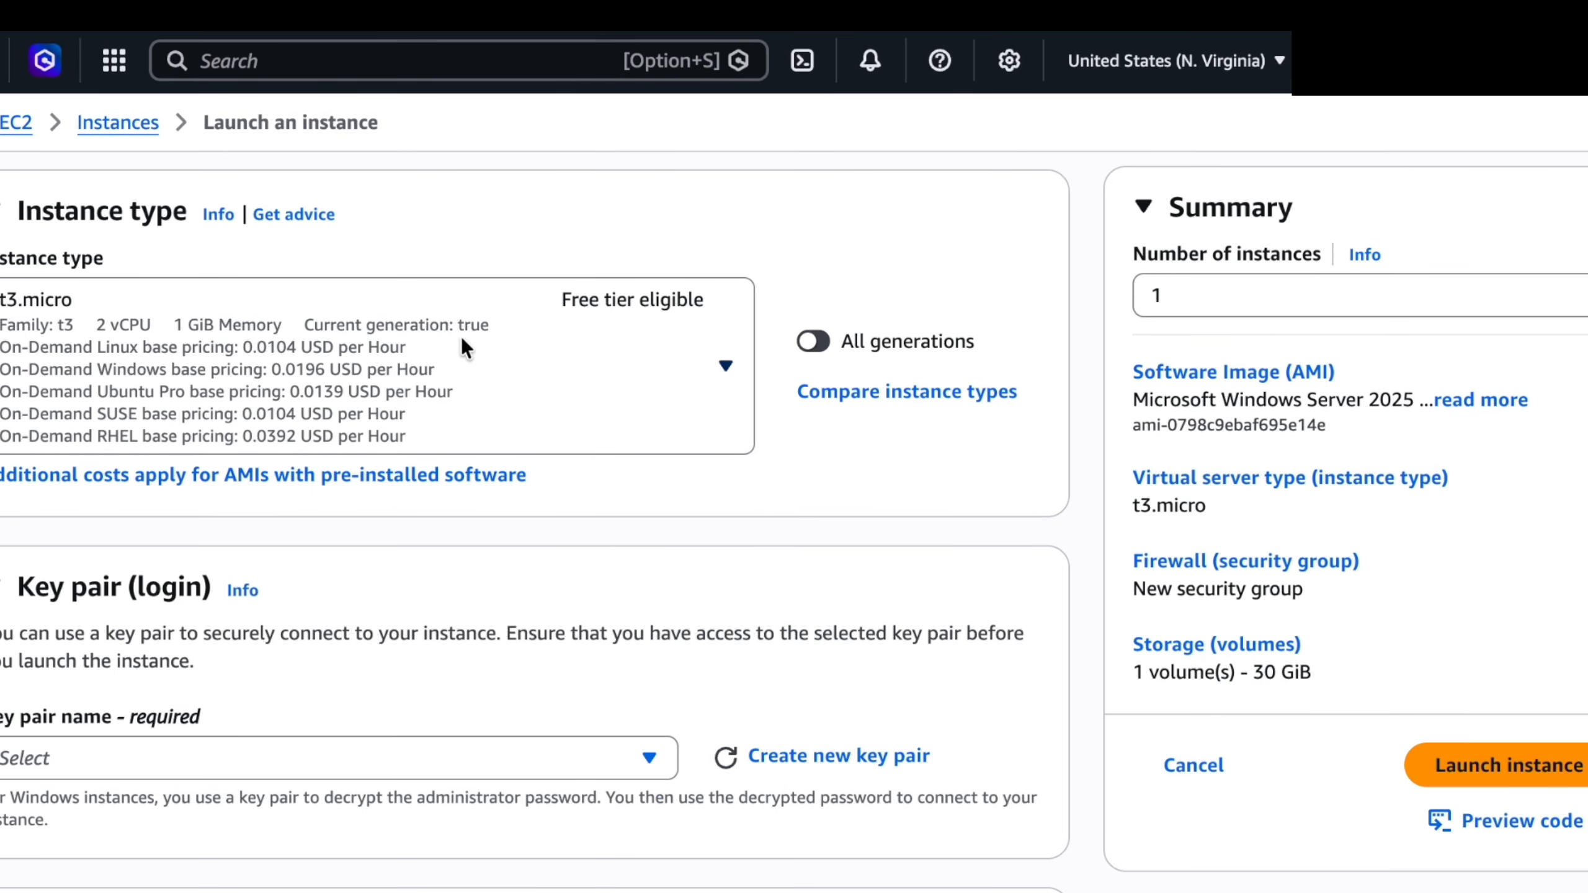
scroll(654, 320, "up", 1)
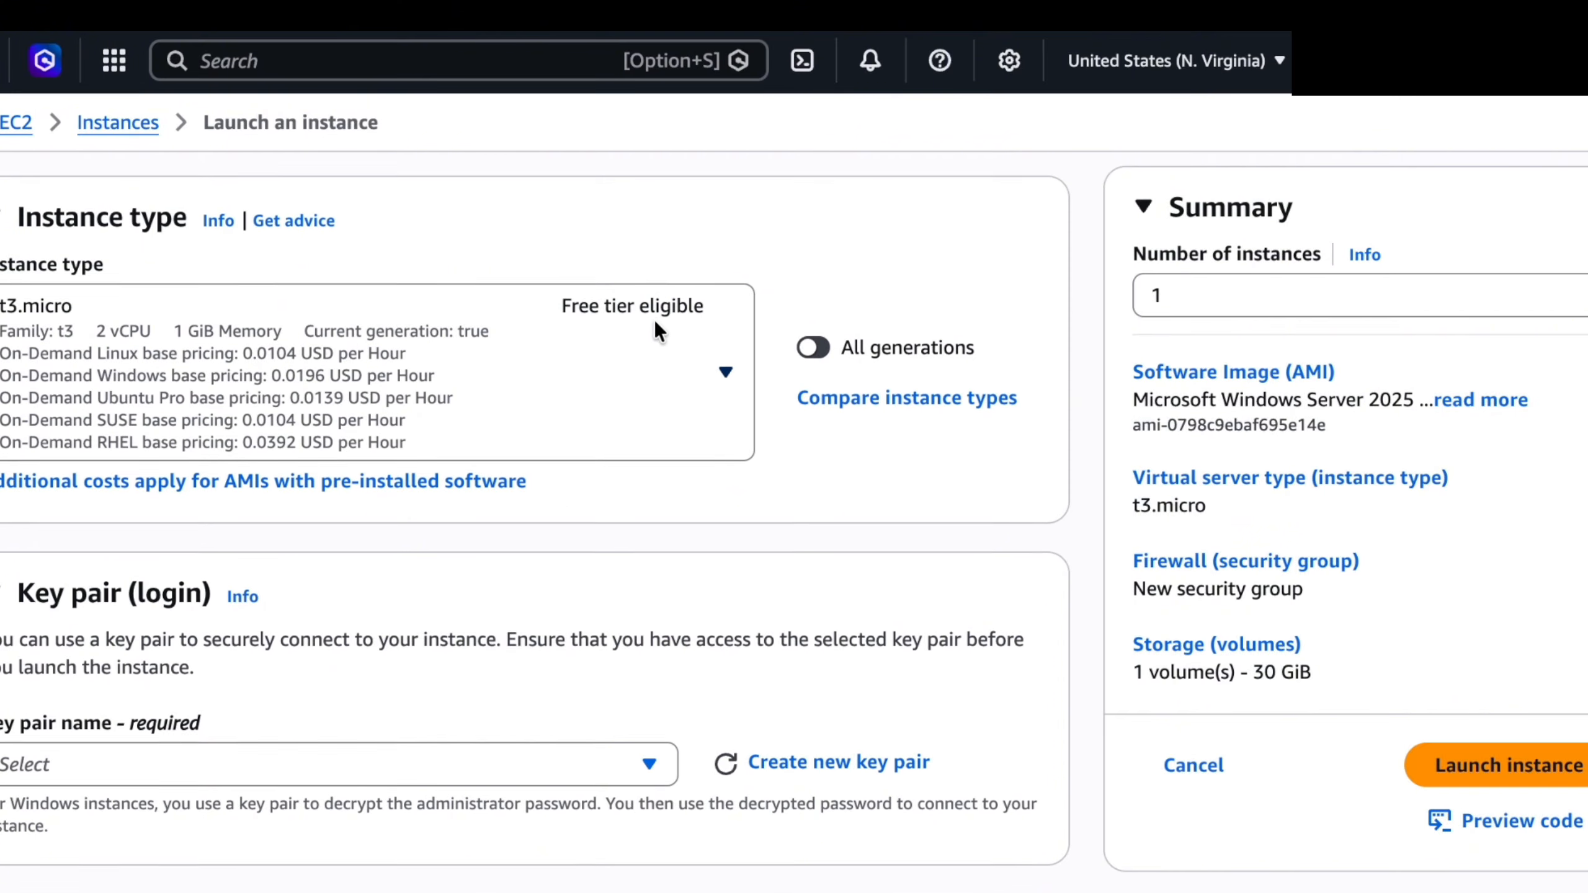
scroll(665, 330, "up", 1)
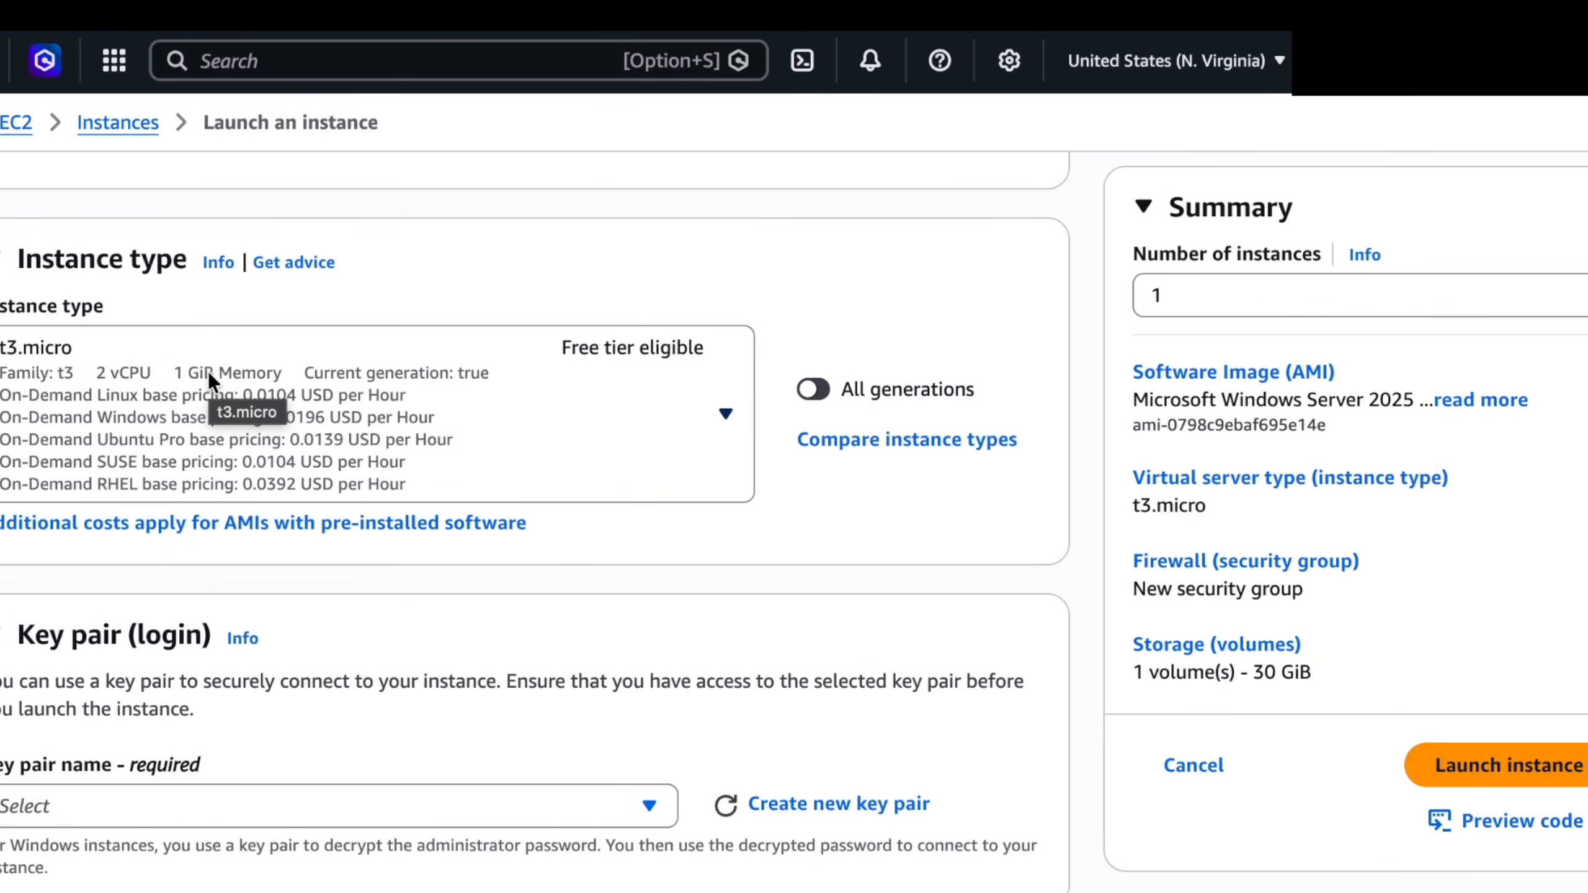
scroll(382, 519, "down", 2)
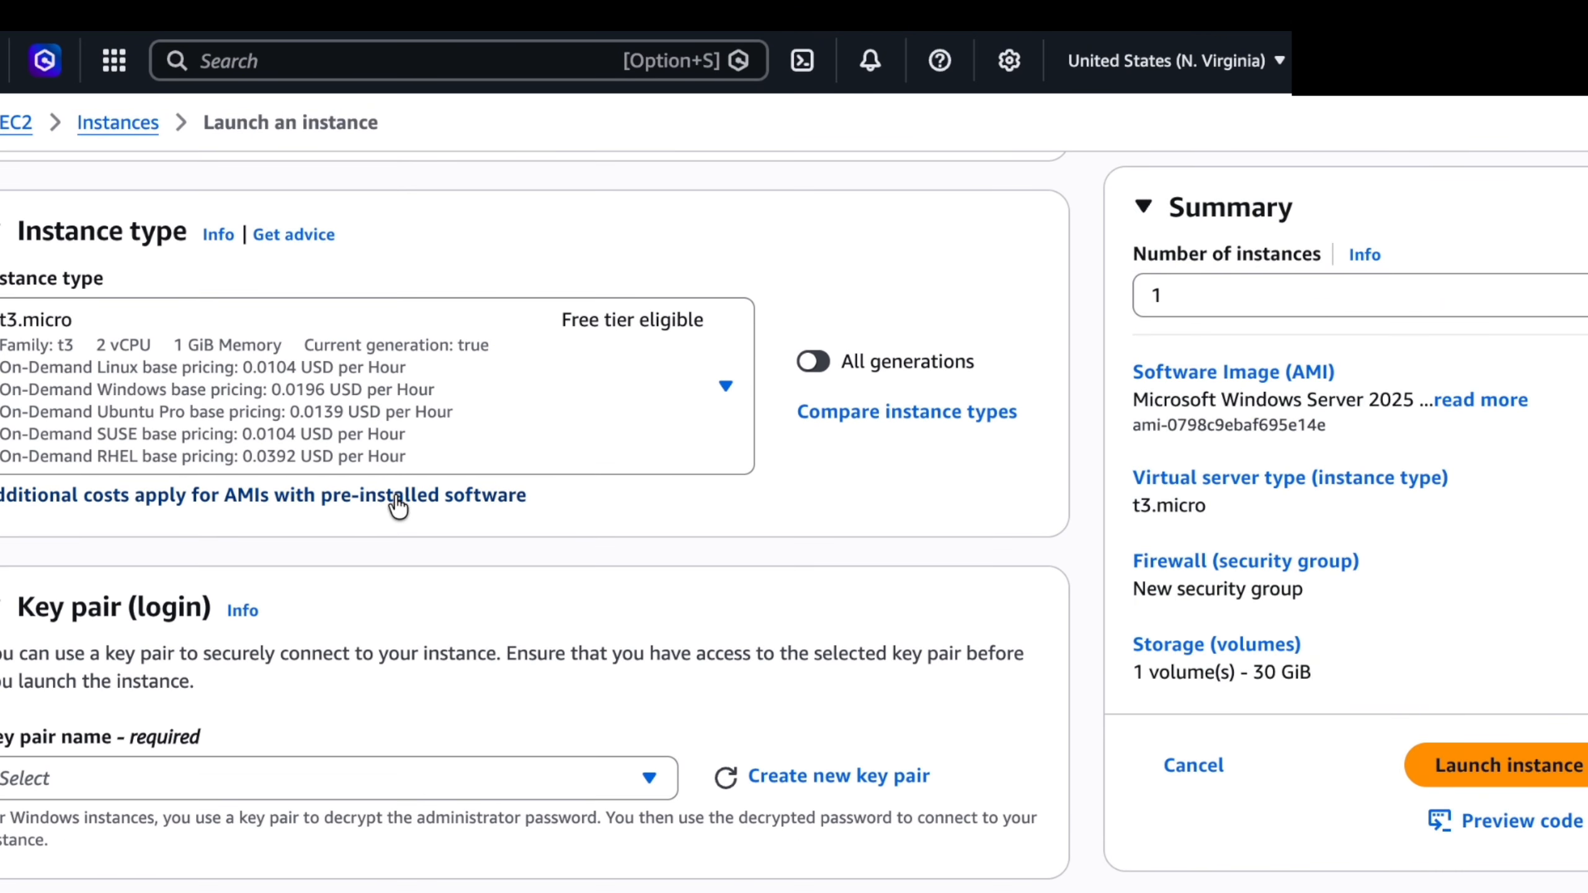
Create an RSA key pair named it230_win_key in .pem format for logging in to the instance
scroll(413, 474, "down", 3)
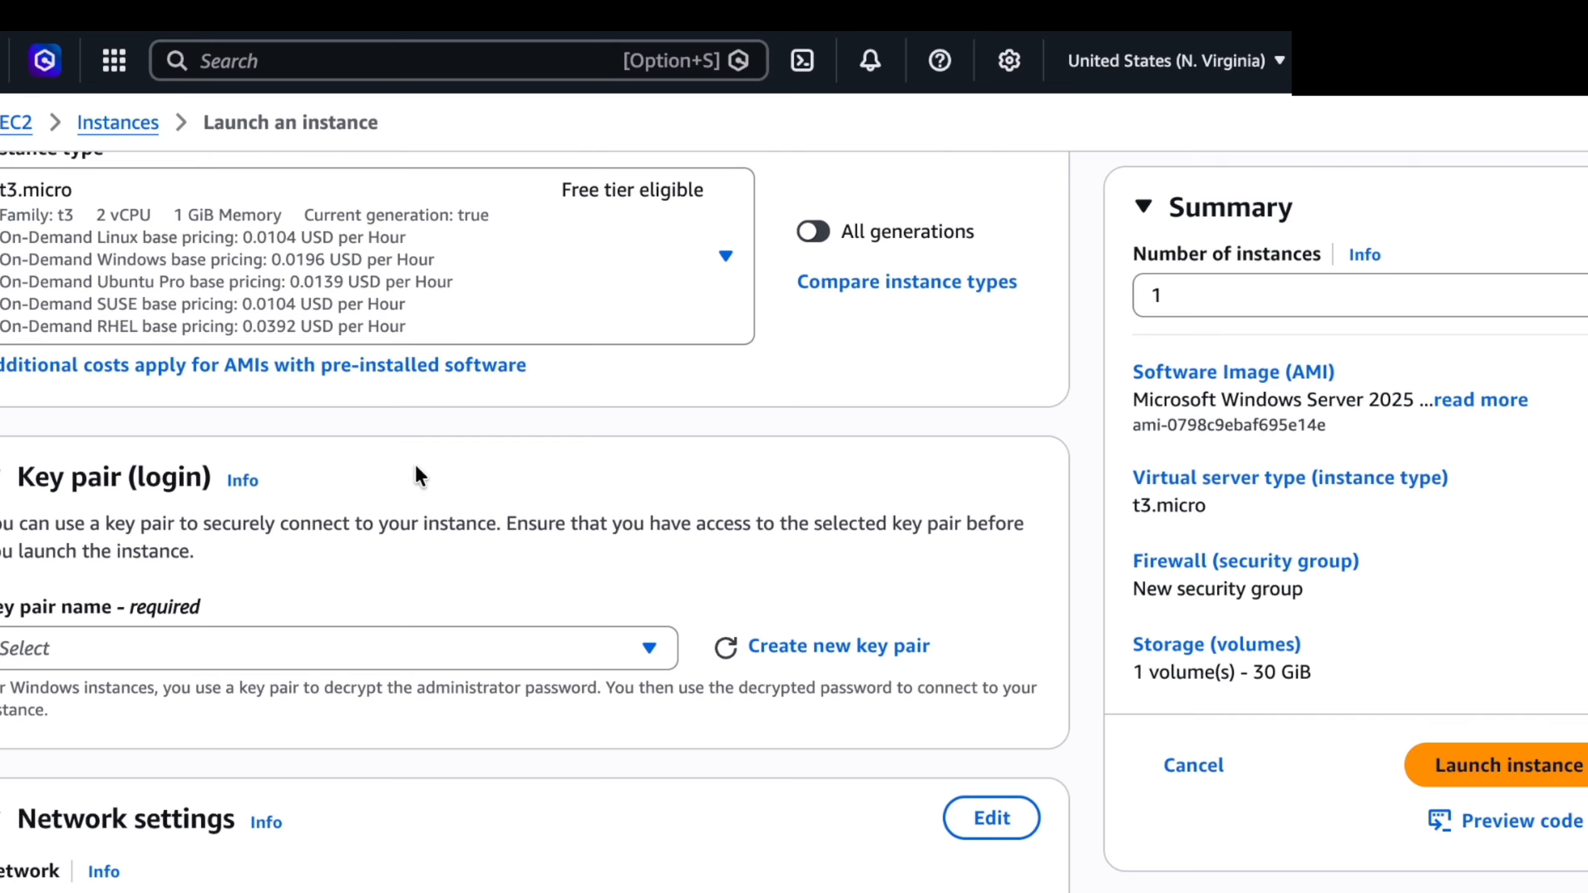
scroll(462, 410, "down", 5)
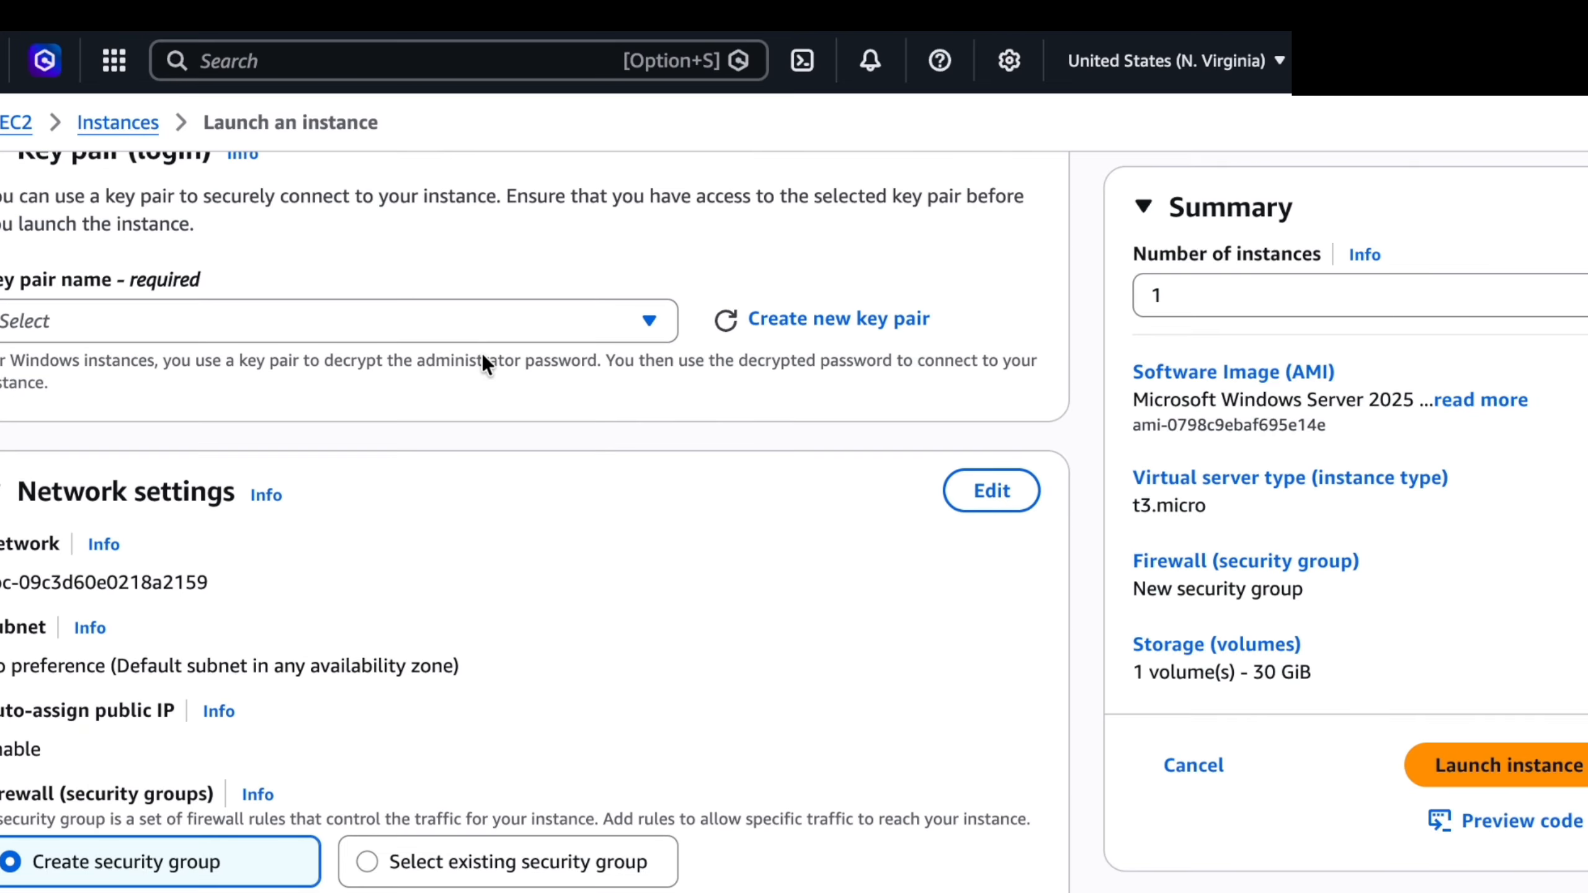
scroll(406, 366, "up", 2)
scroll(420, 348, "down", 1)
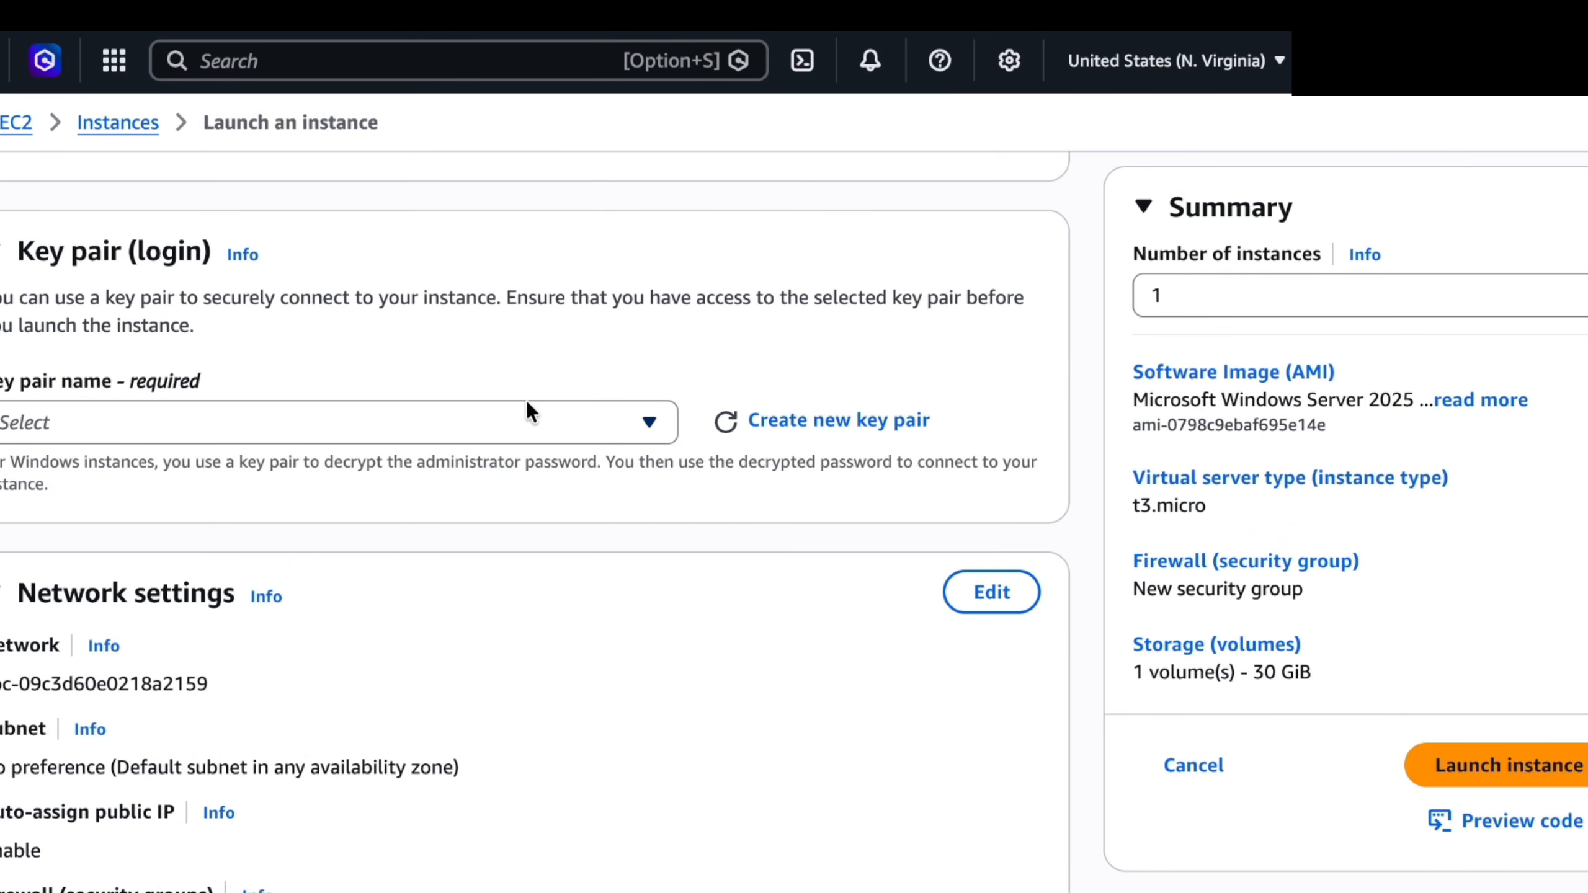
left_click(819, 428)
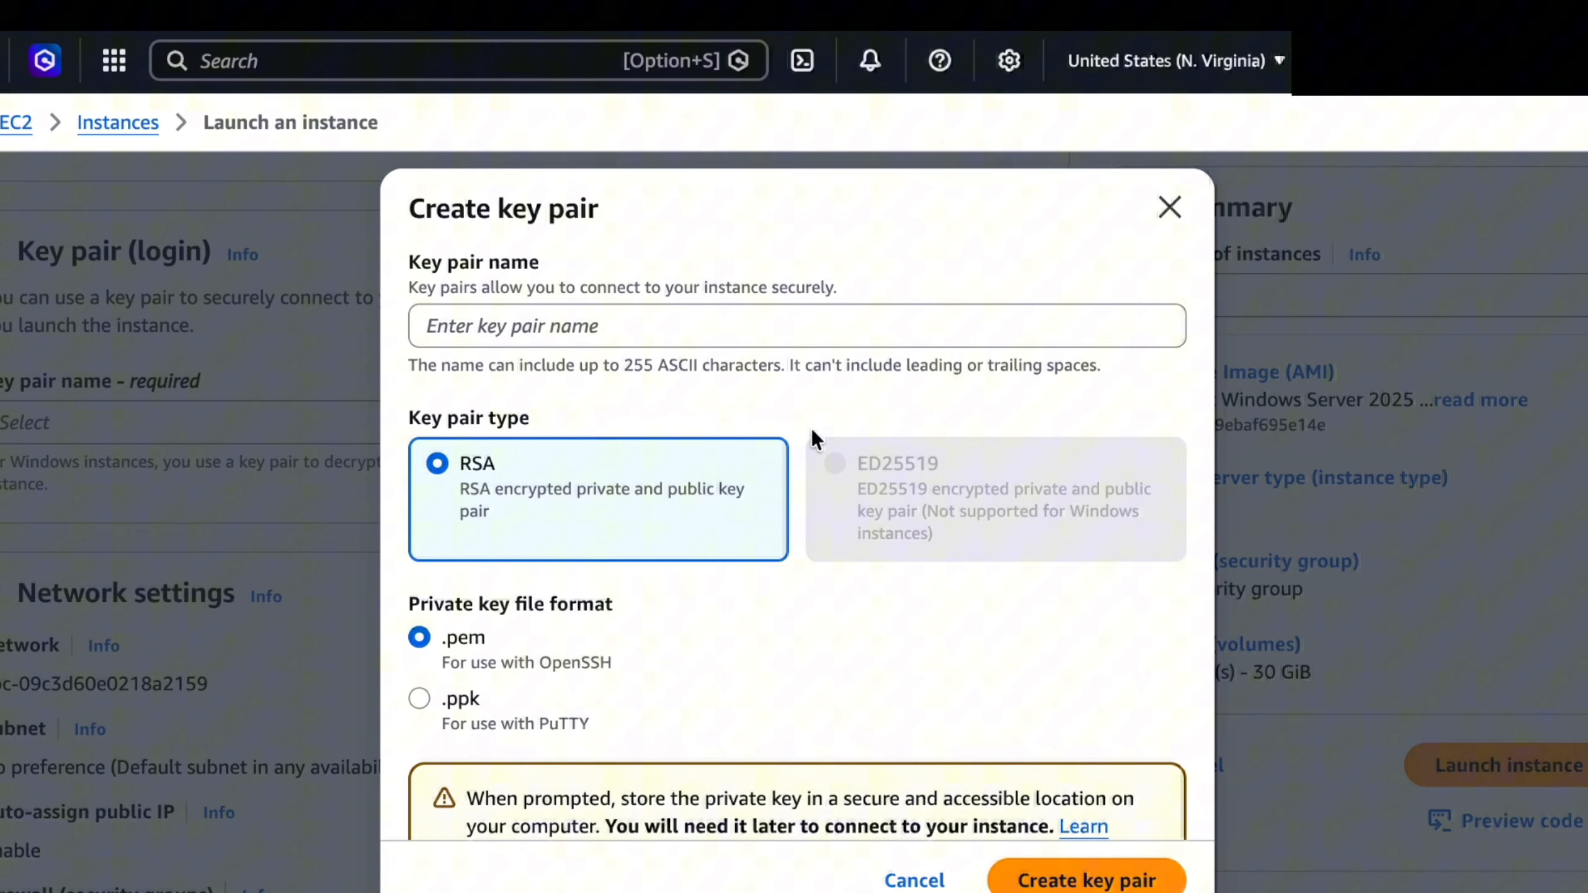
left_click(599, 331)
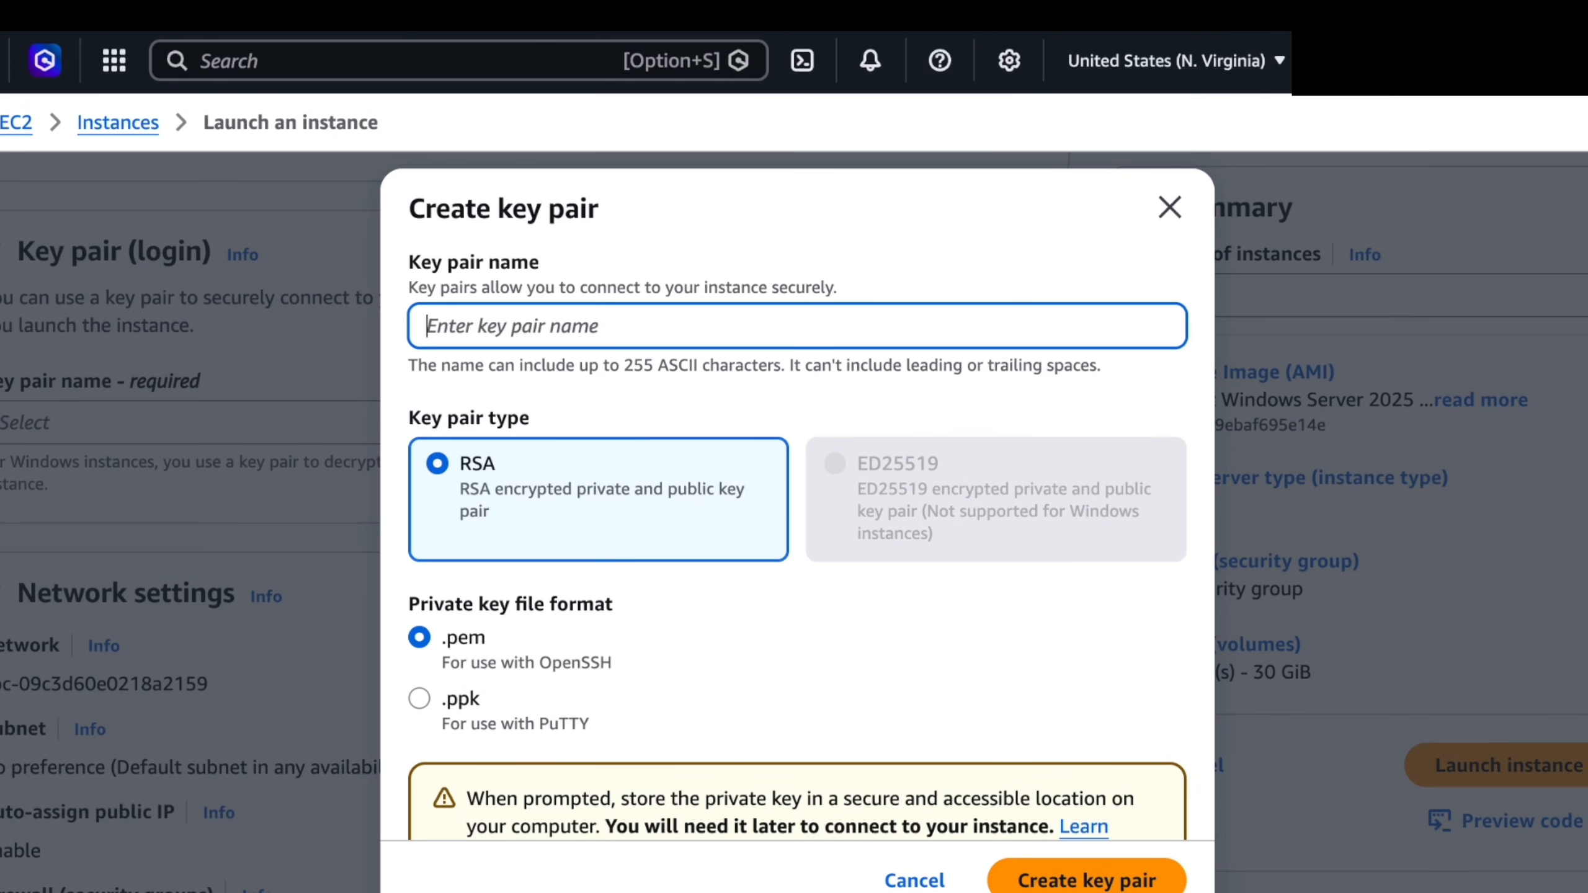
type("it230_win_key")
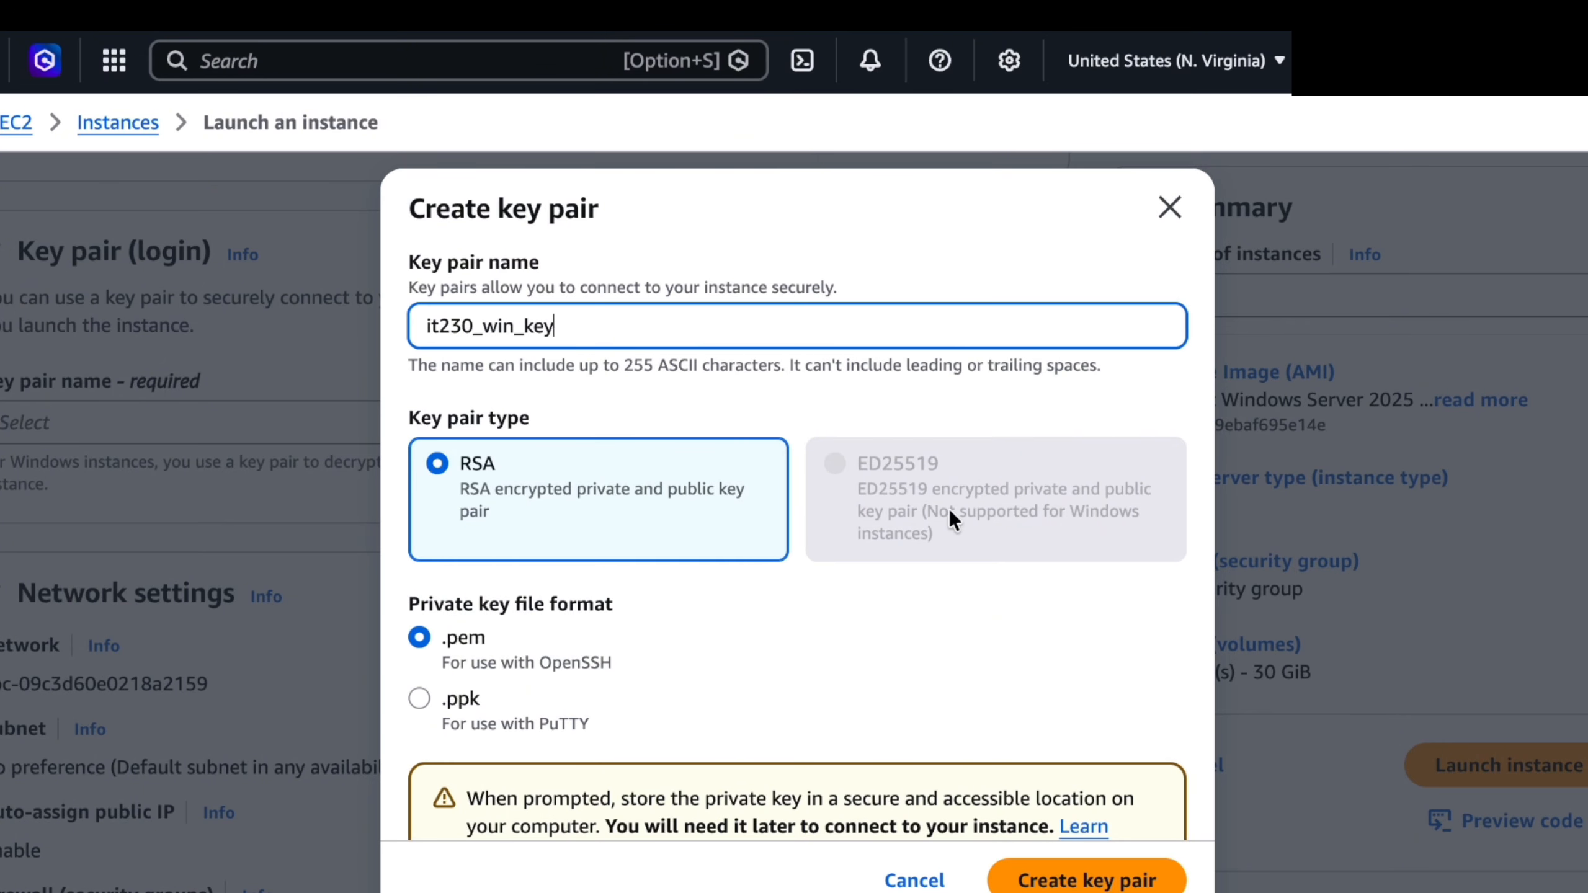
scroll(933, 469, "down", 2)
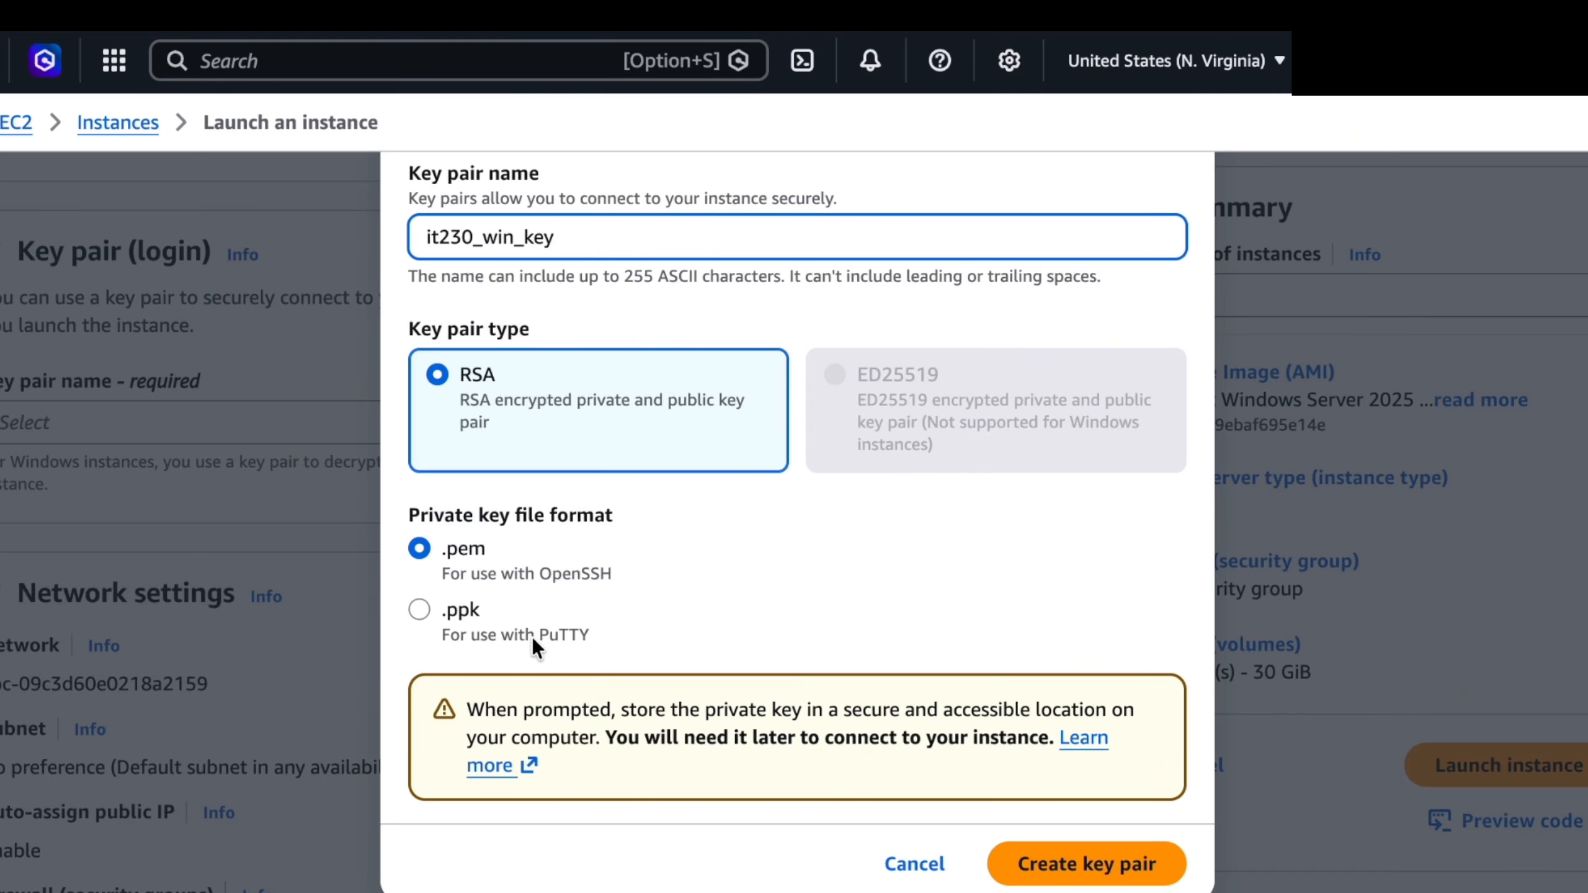
left_click(1062, 884)
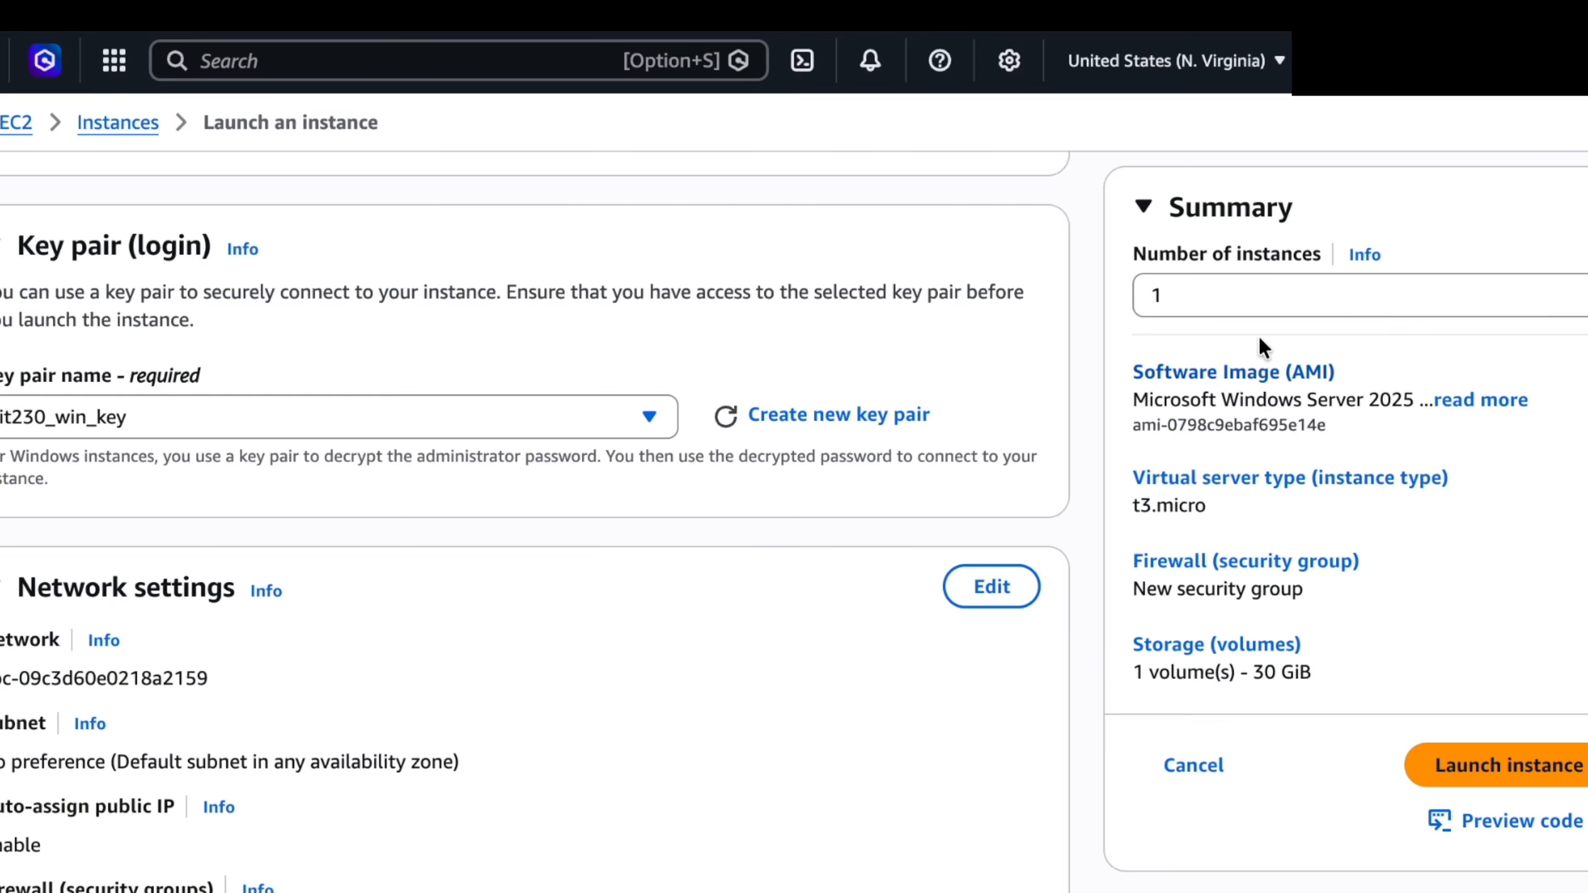
Review the launch summary's image, instance type, firewall and storage, along with the instance's network settings
scroll(1328, 383, "down", 1)
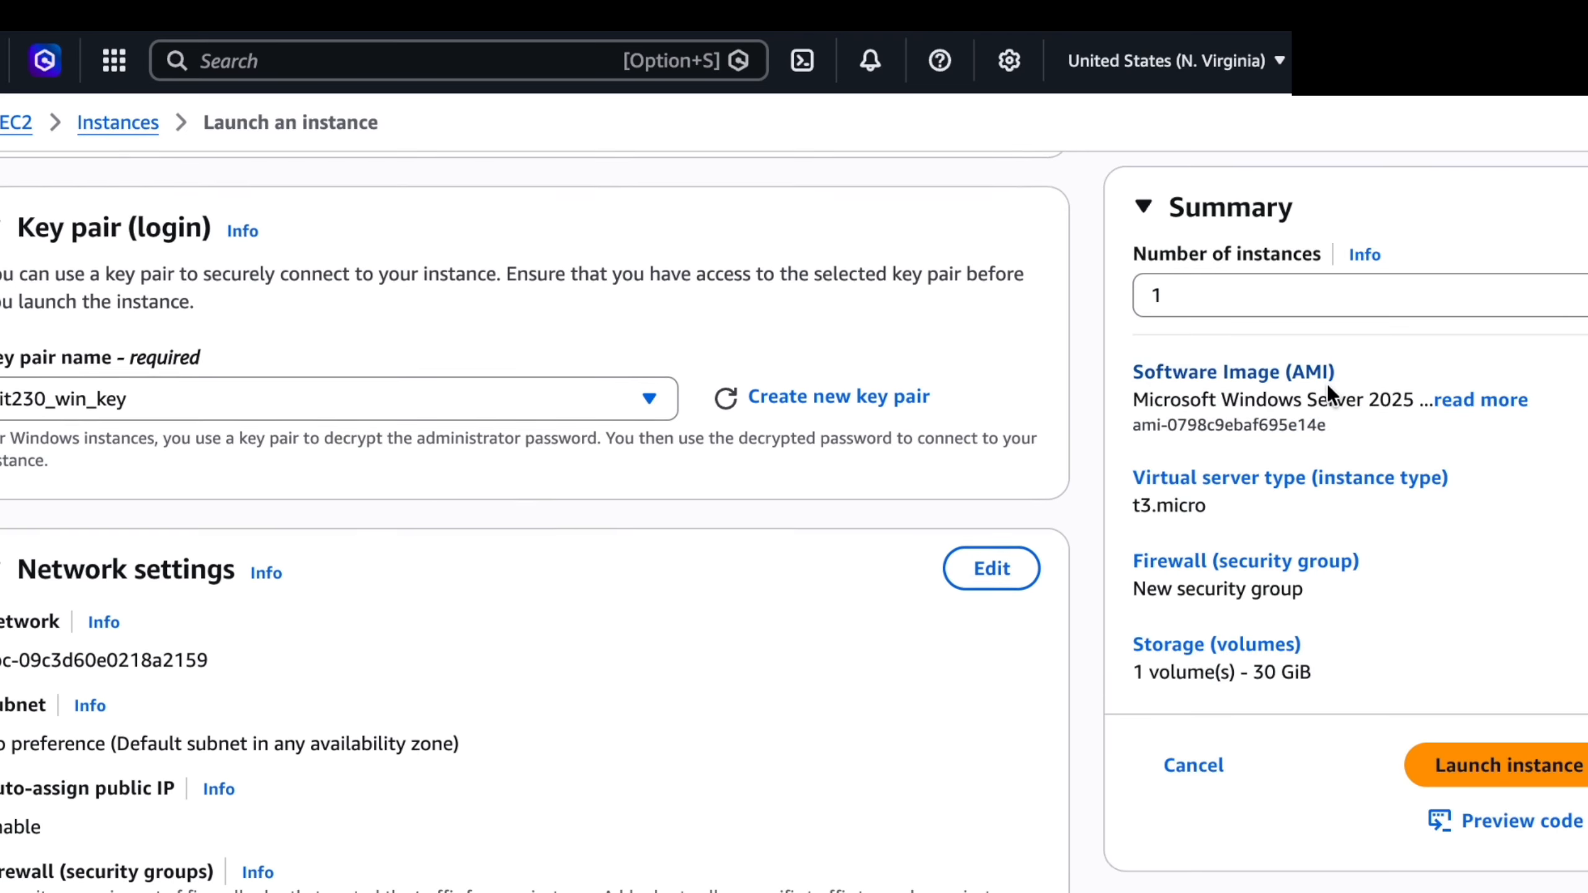
scroll(1327, 383, "up", 1)
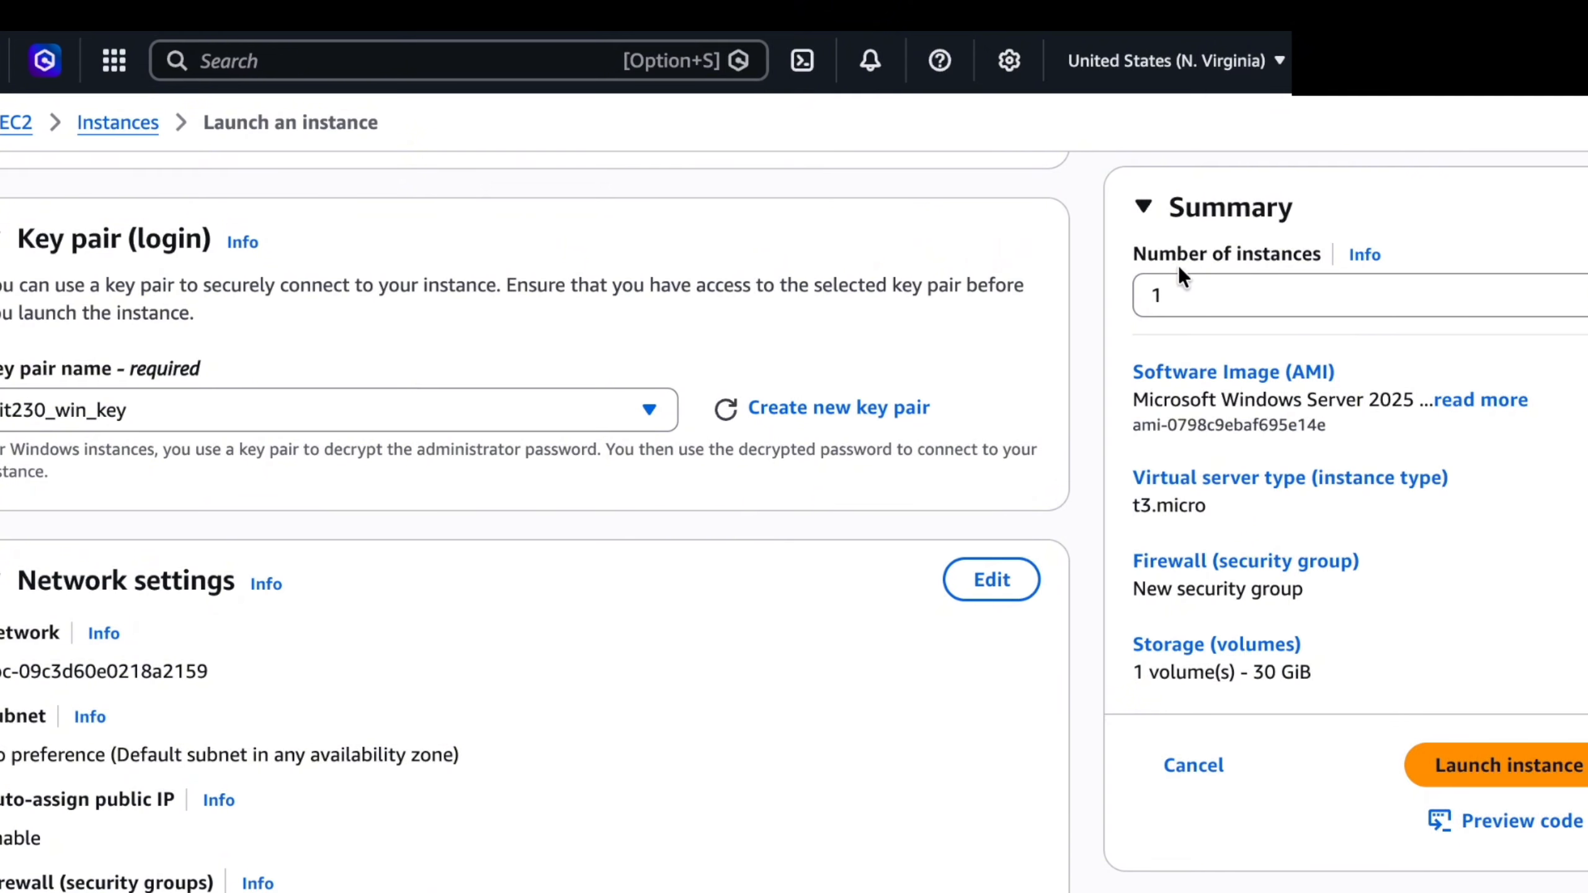
scroll(1169, 557, "down", 1)
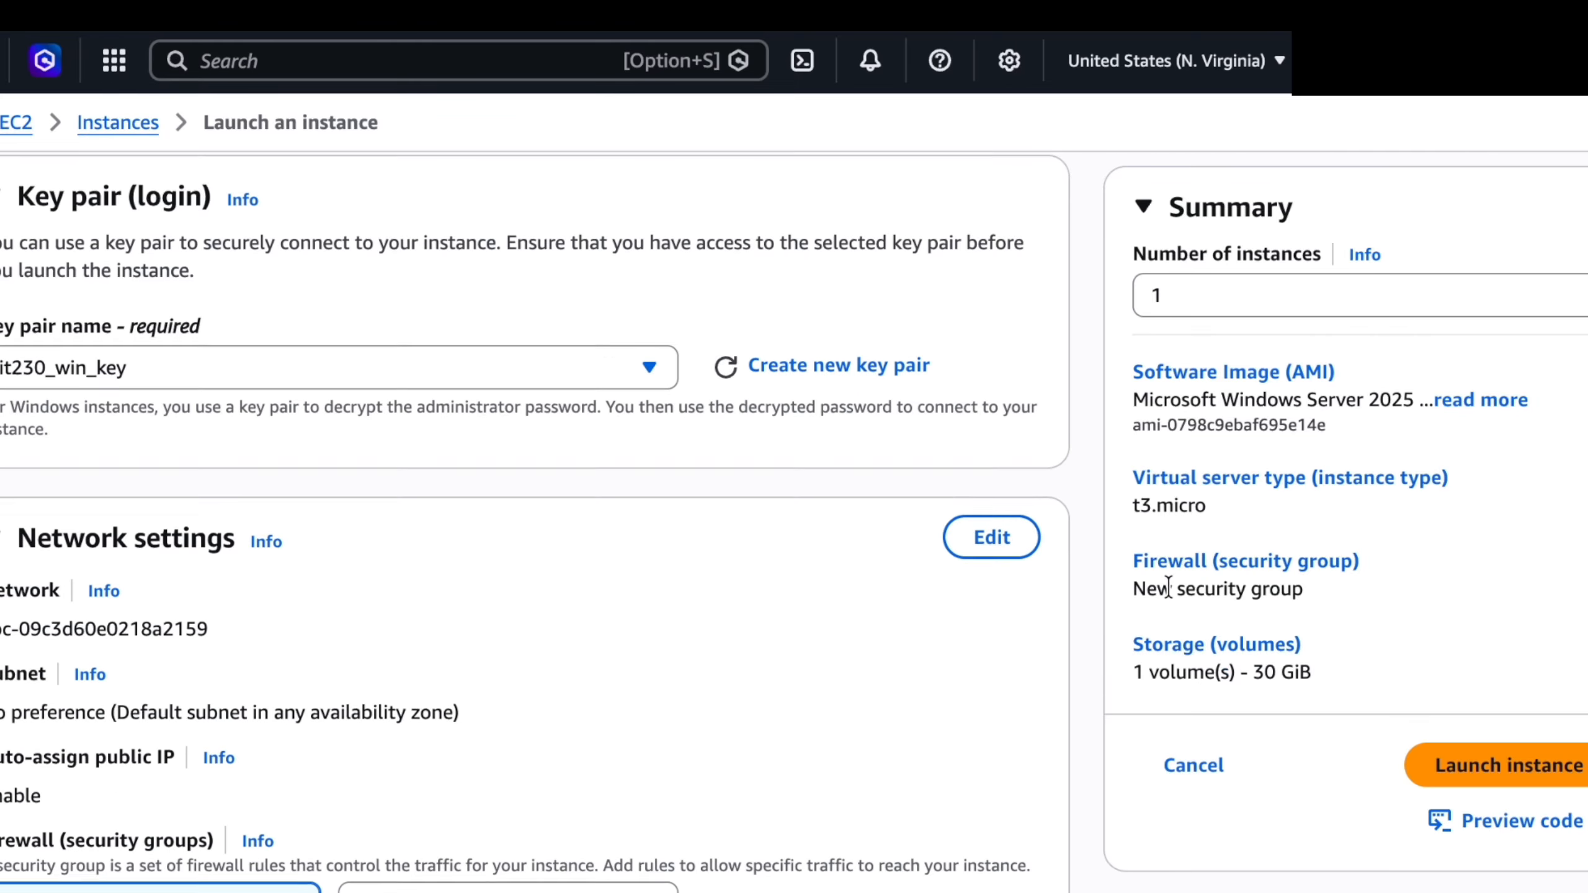
scroll(1188, 597, "down", 1)
scroll(688, 610, "down", 1)
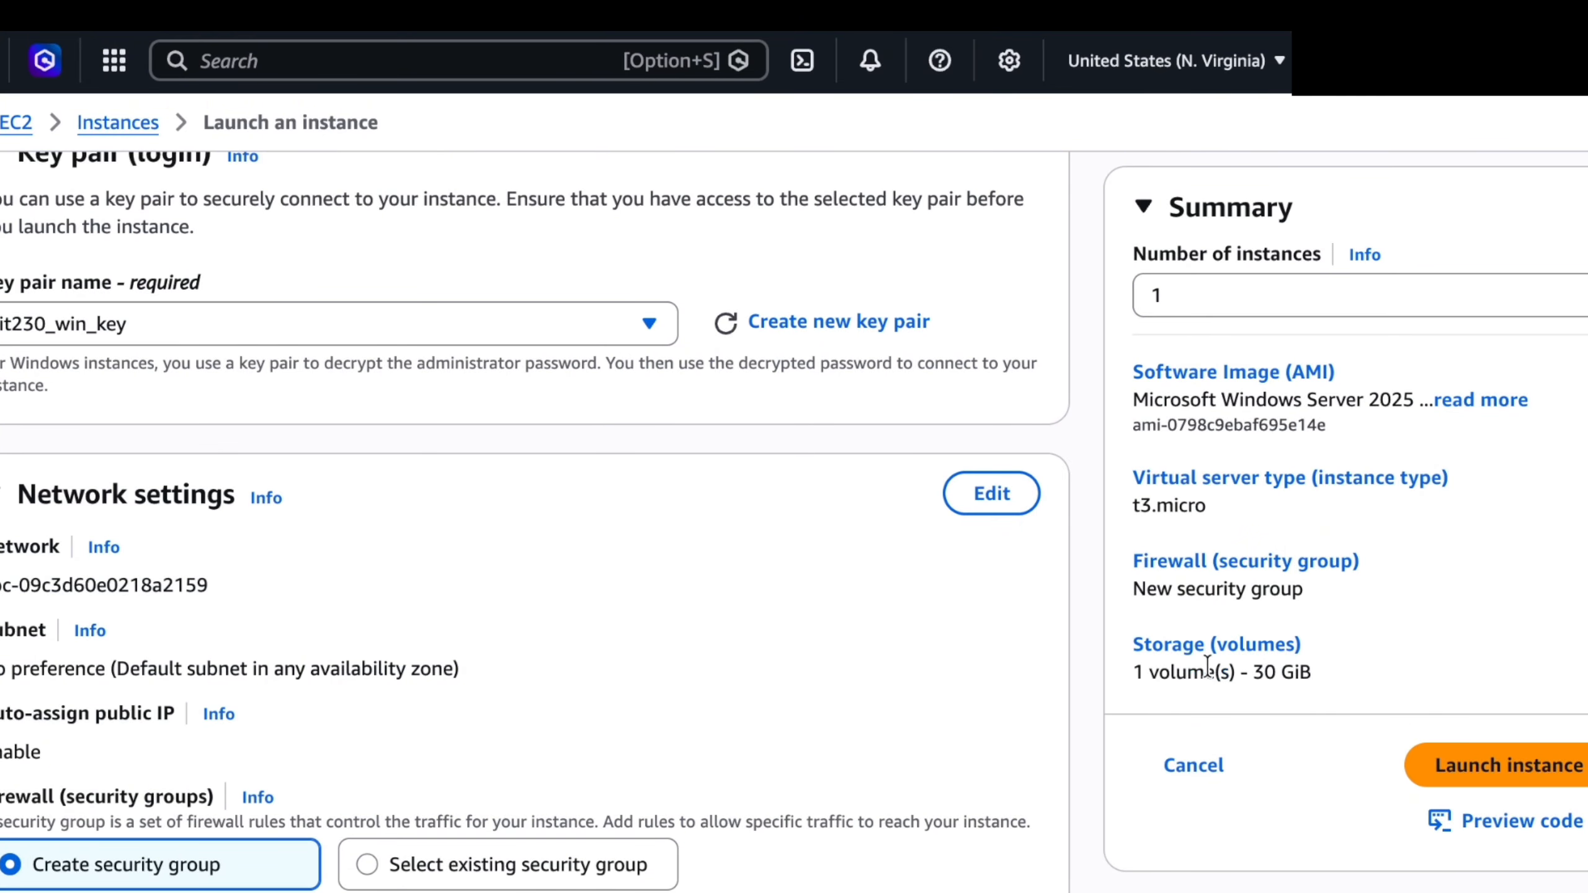
scroll(693, 681, "down", 3)
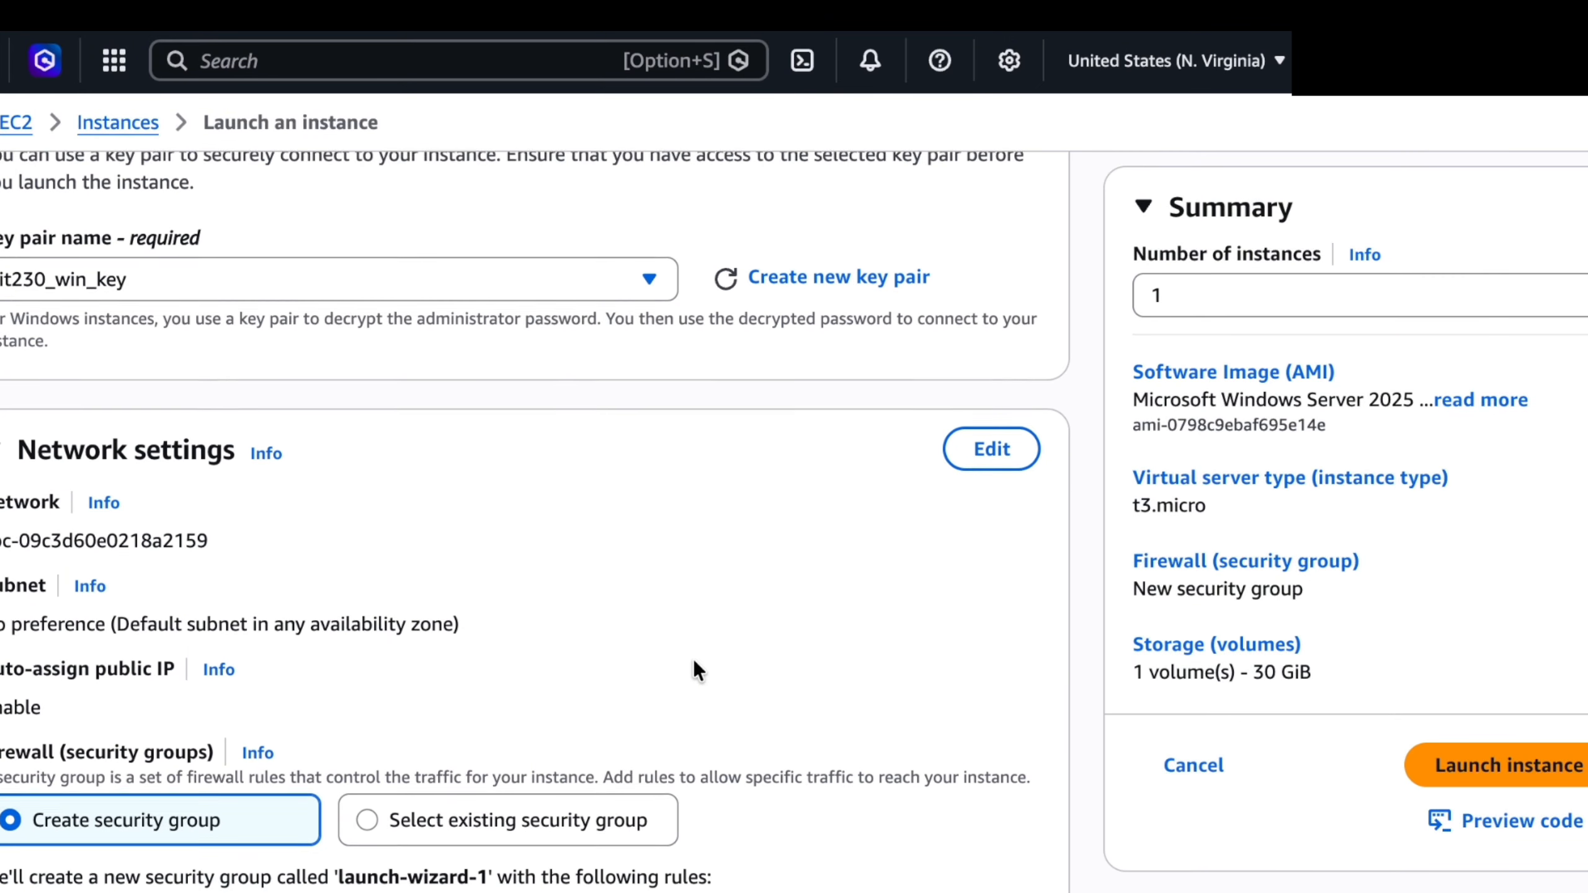
Review the new security group's traffic rules, the source options for RDP traffic, and the instance's storage and file system settings
scroll(707, 634, "down", 8)
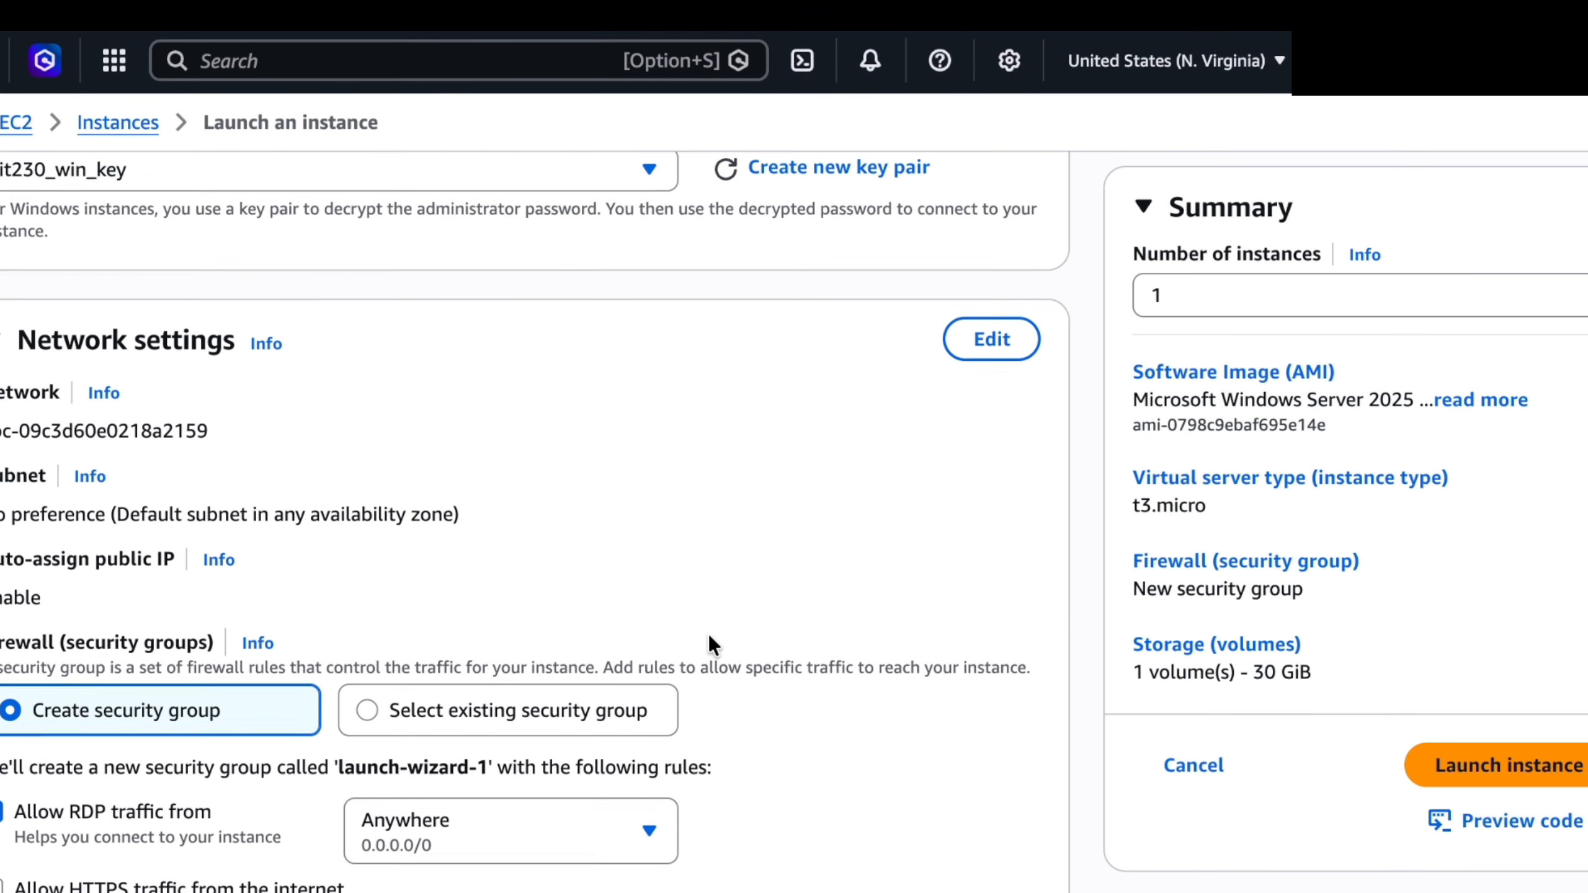
scroll(714, 624, "down", 4)
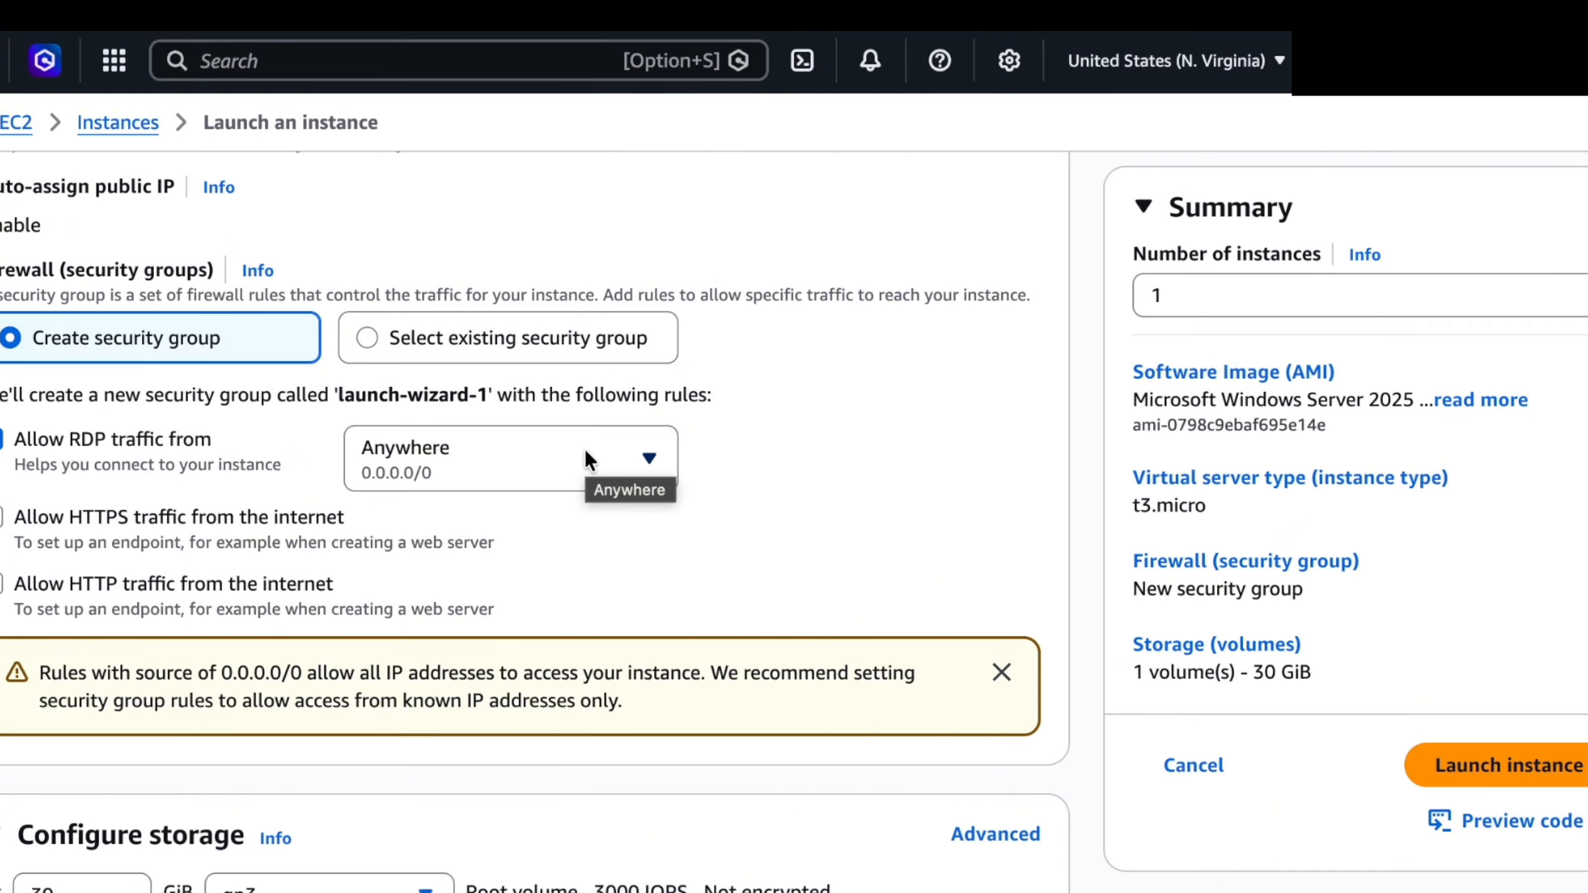
left_click(653, 459)
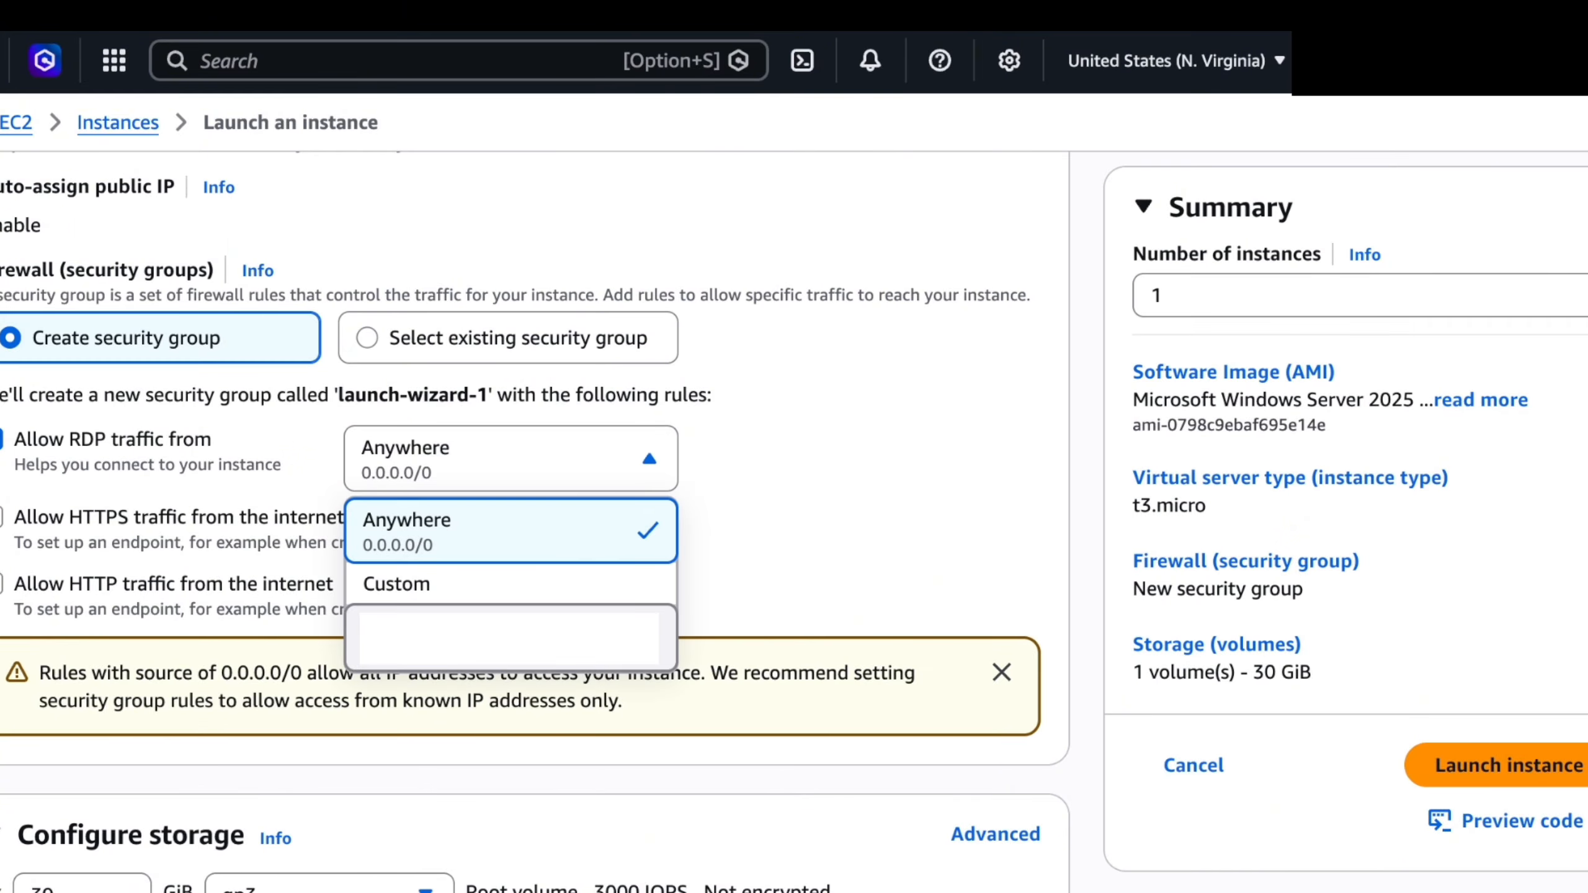
left_click(652, 455)
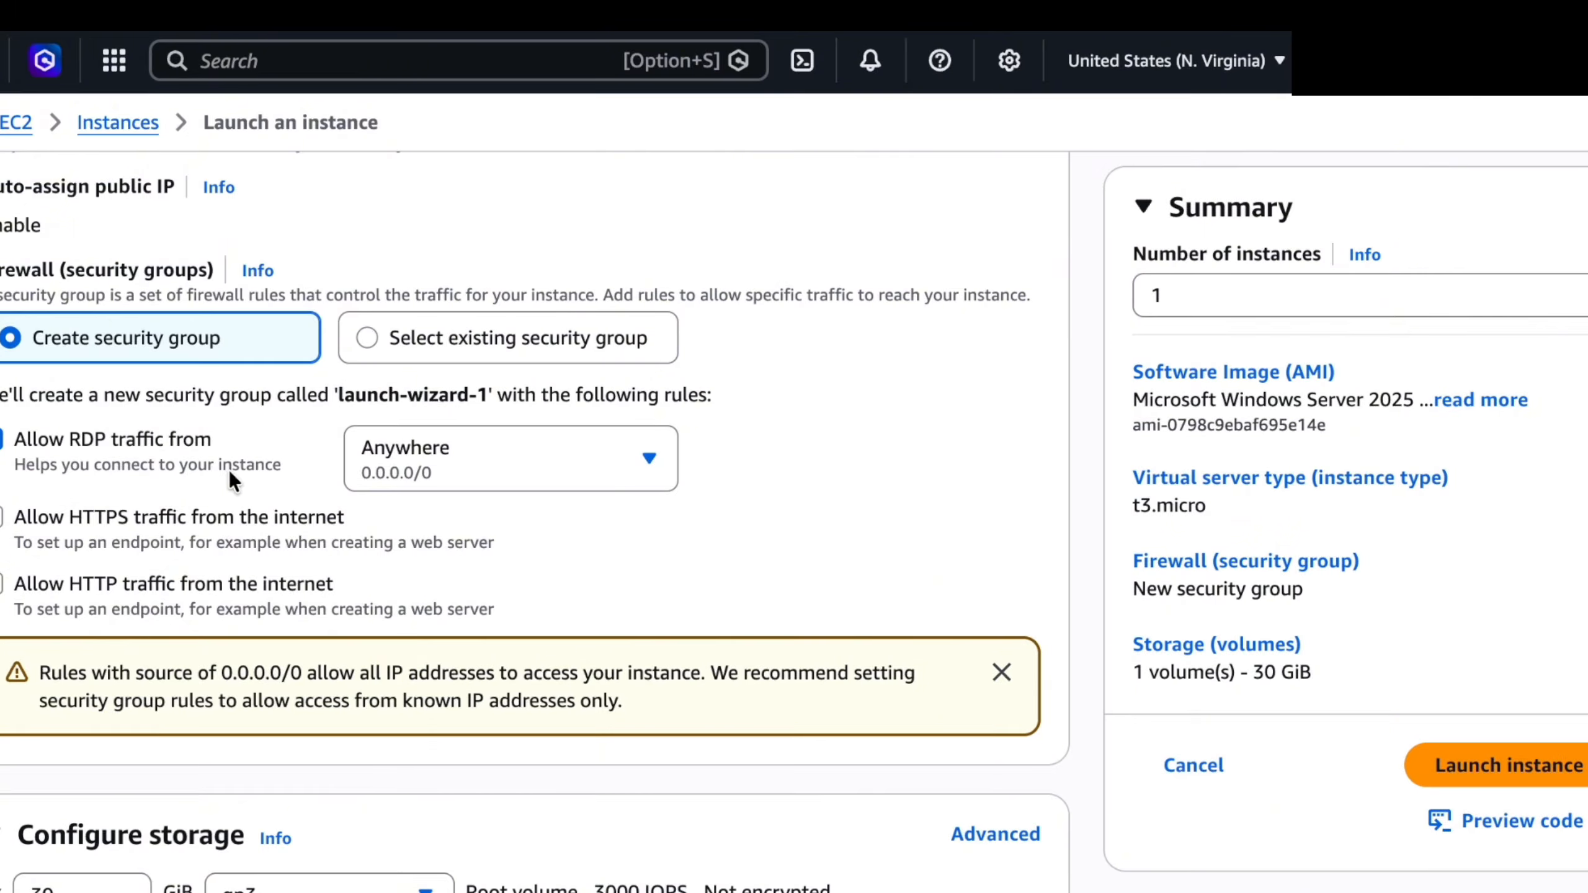
scroll(225, 469, "down", 5)
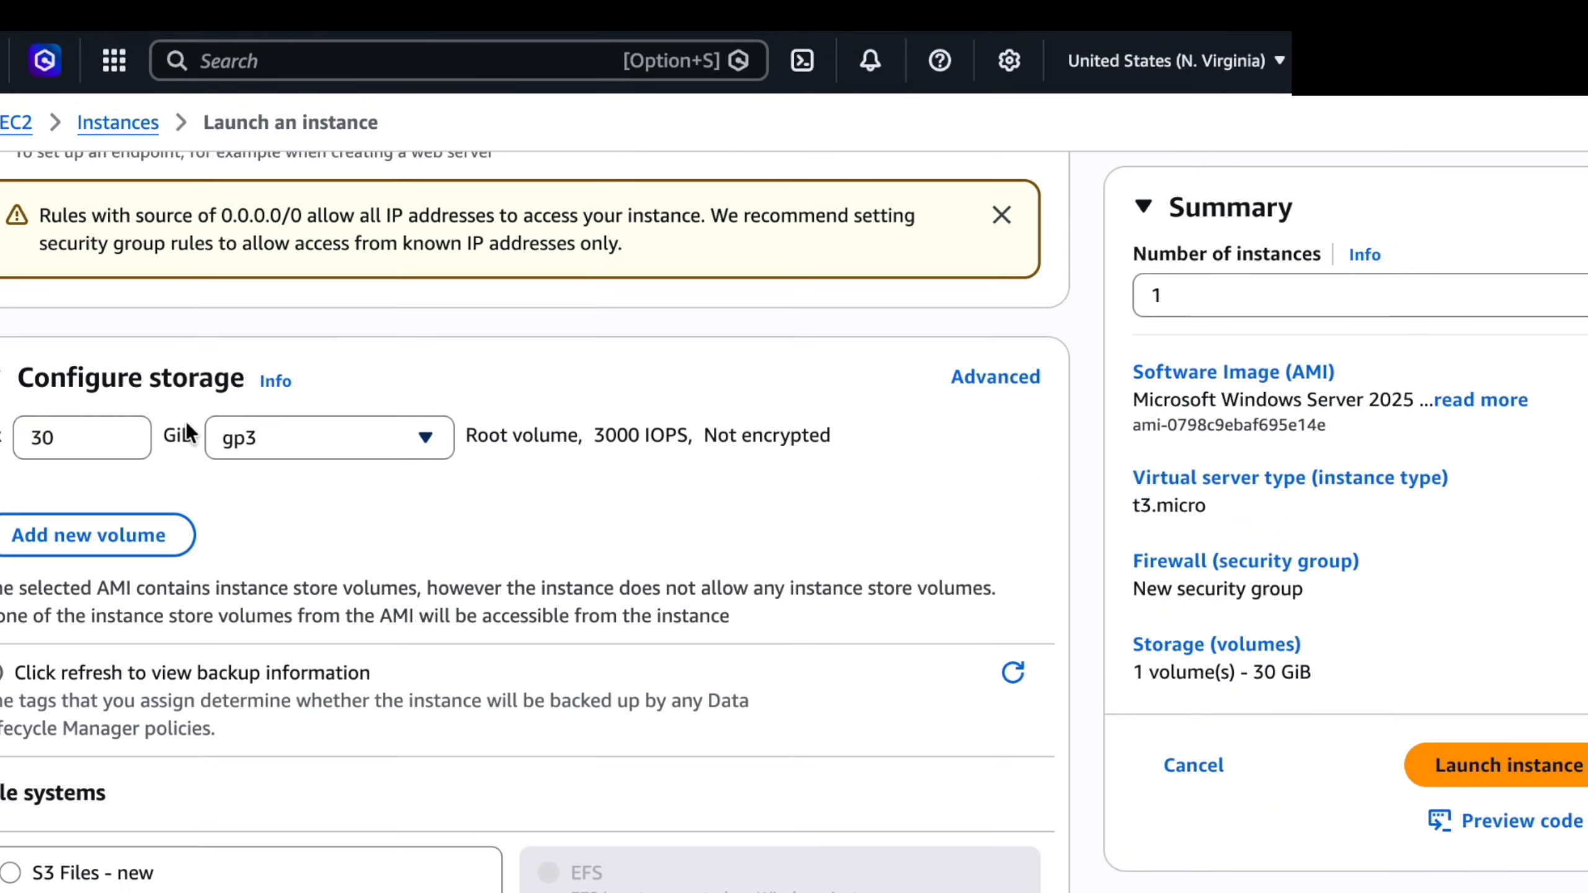
scroll(350, 555, "down", 3)
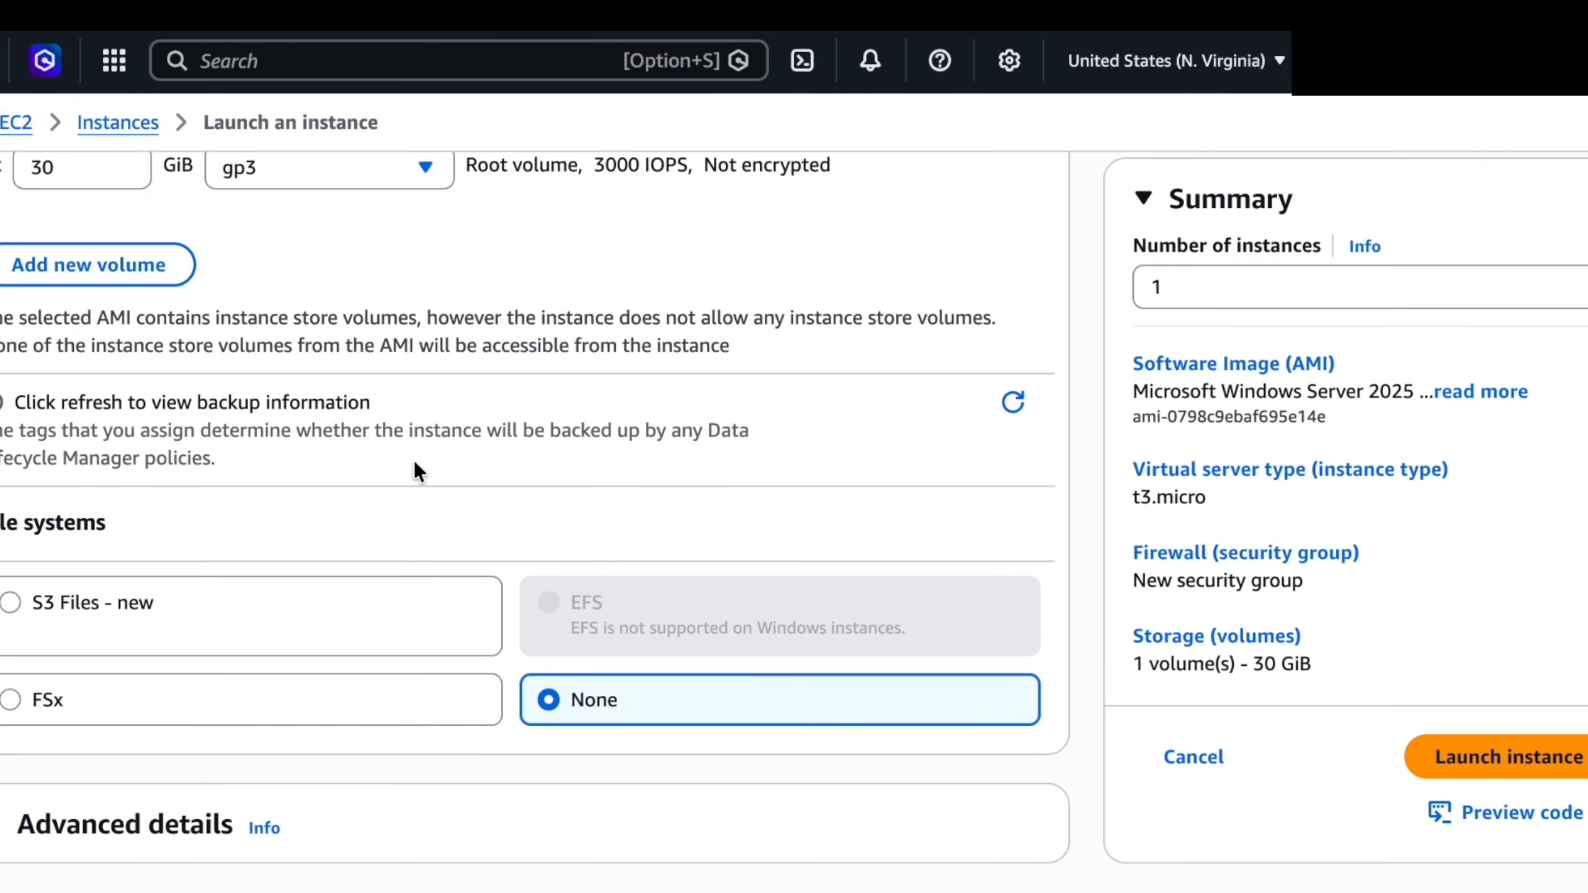
scroll(497, 382, "up", 15)
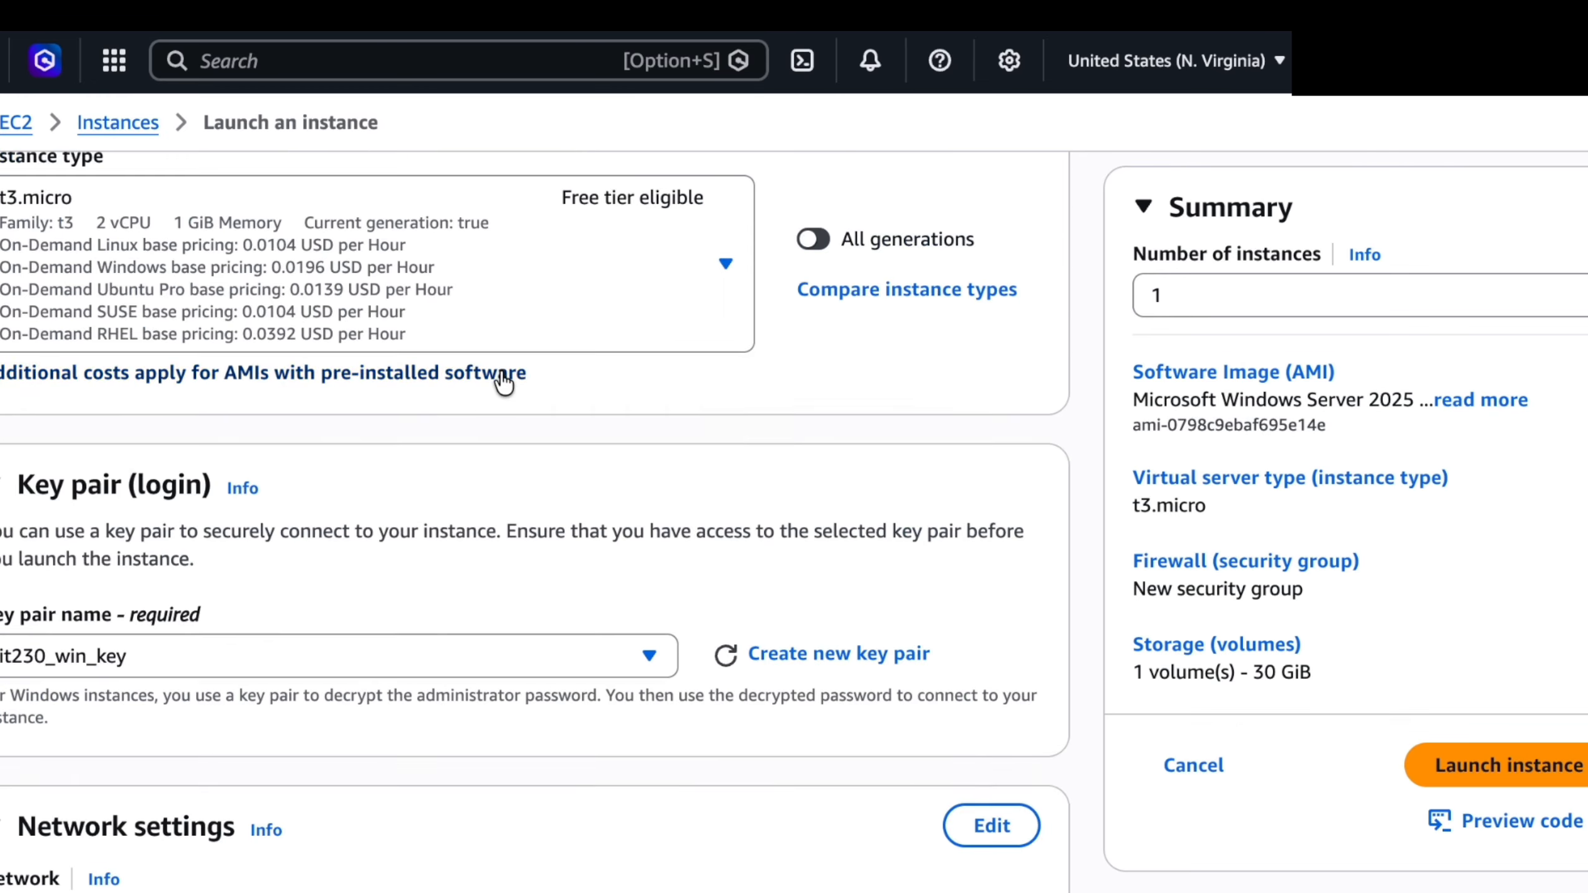
scroll(500, 388, "up", 4)
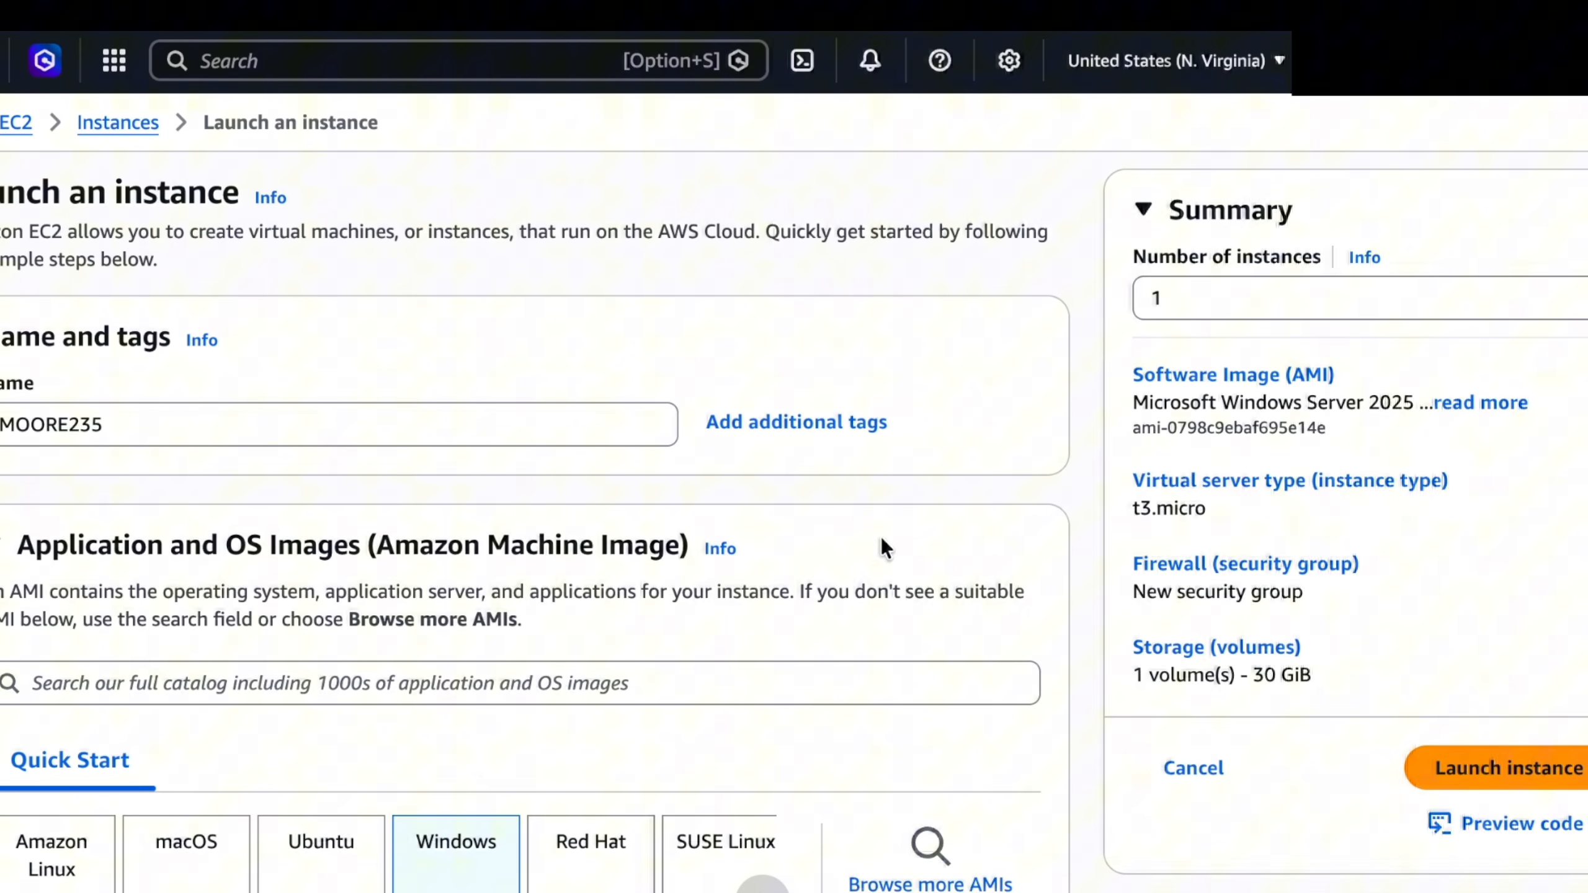
Launch the configured Windows instance and go back to the instances list
left_click(1494, 775)
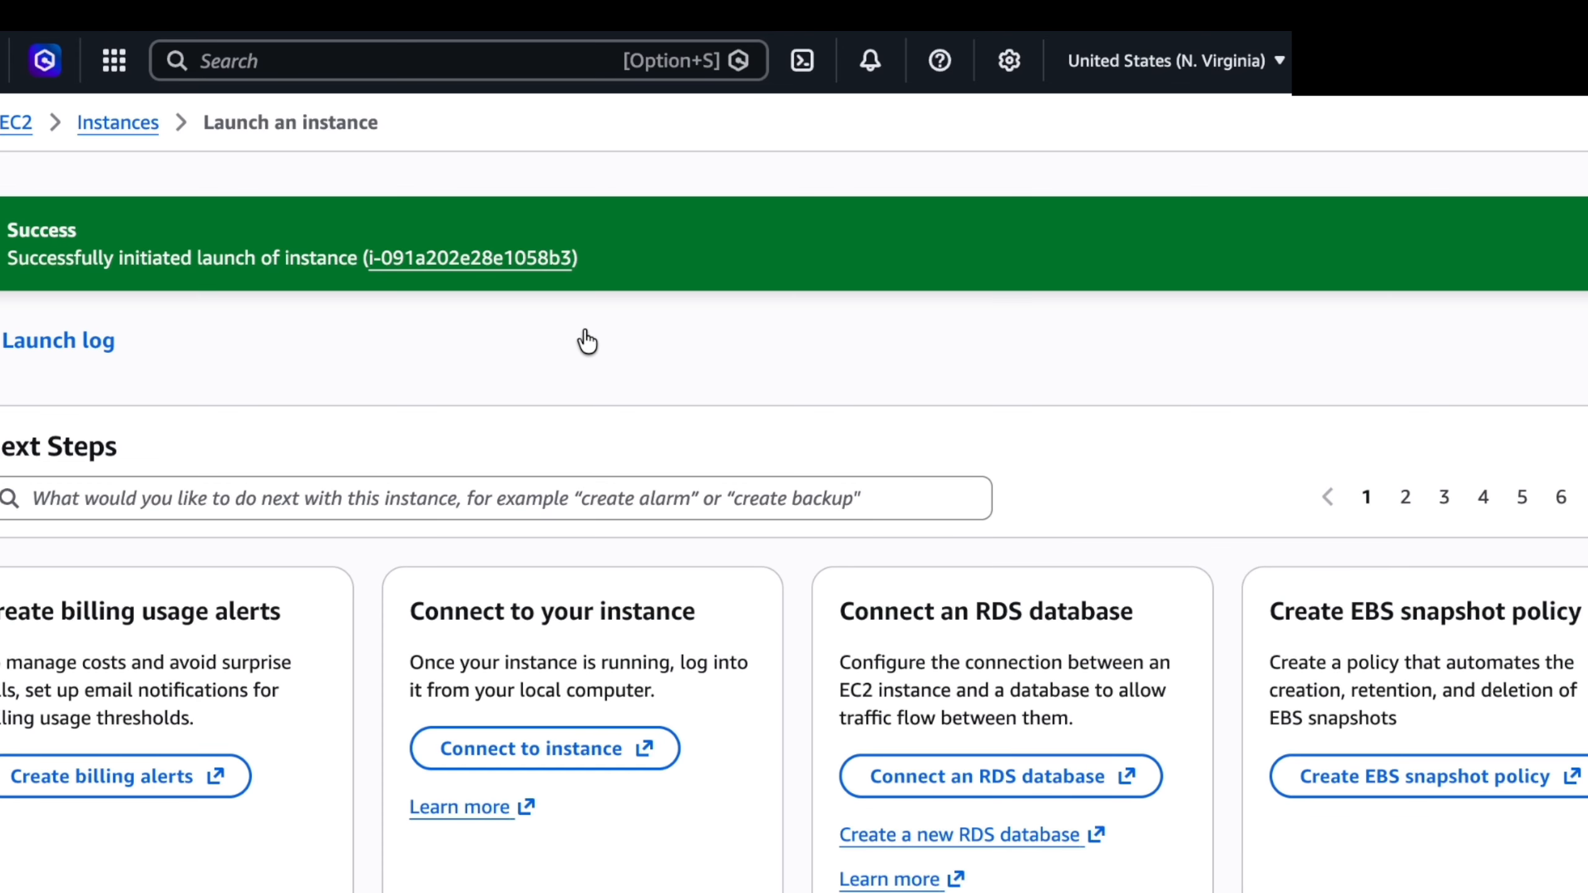
left_click(129, 125)
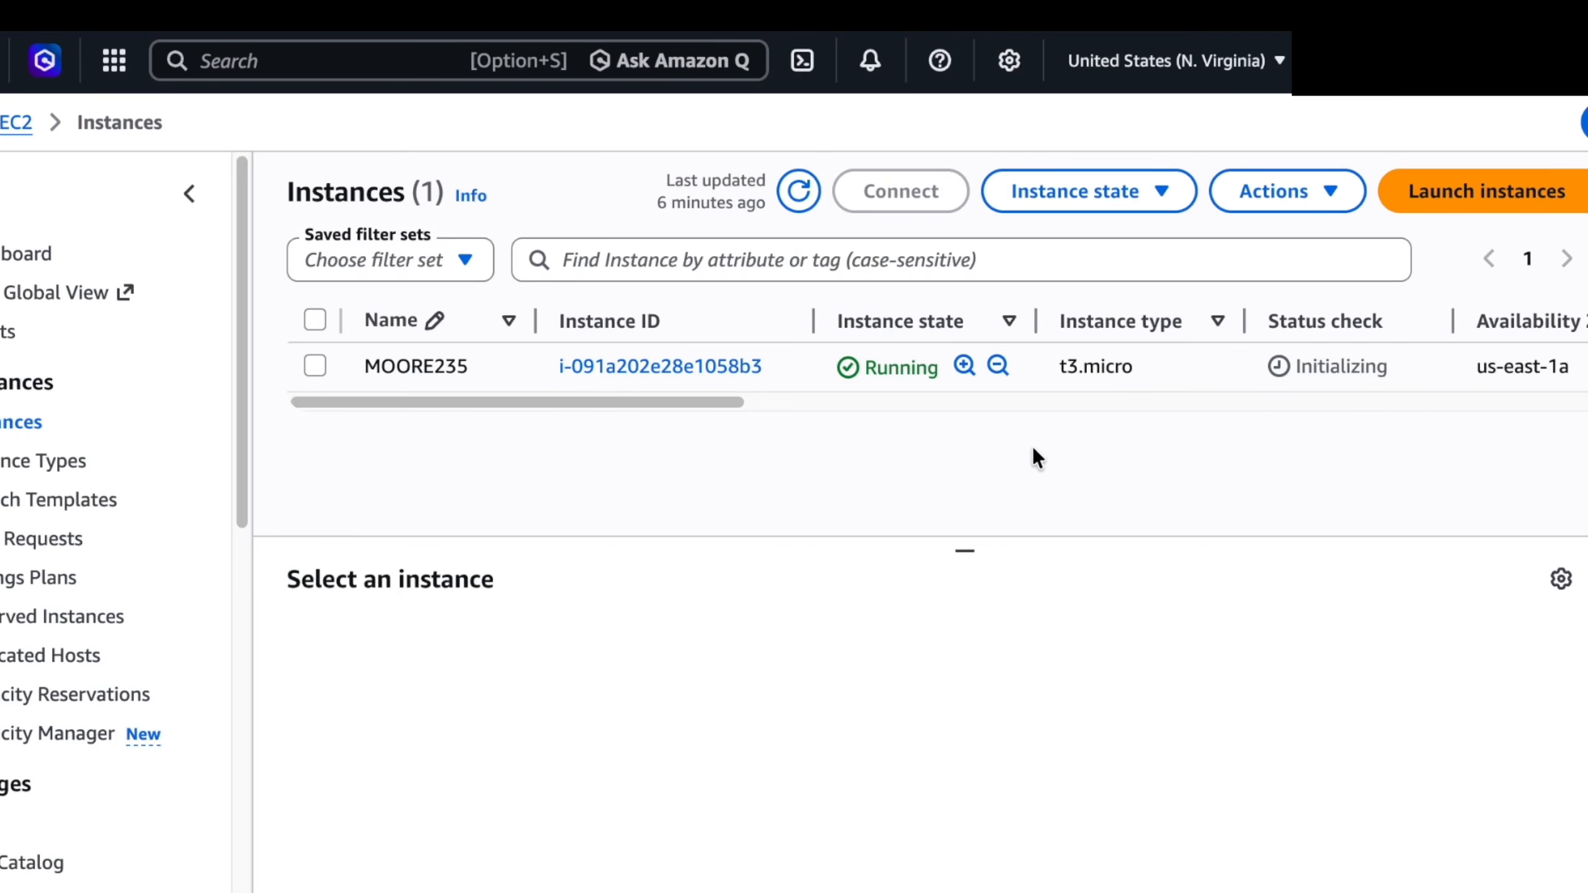
Select the new running instance and open its RDP client connection options
left_click(315, 366)
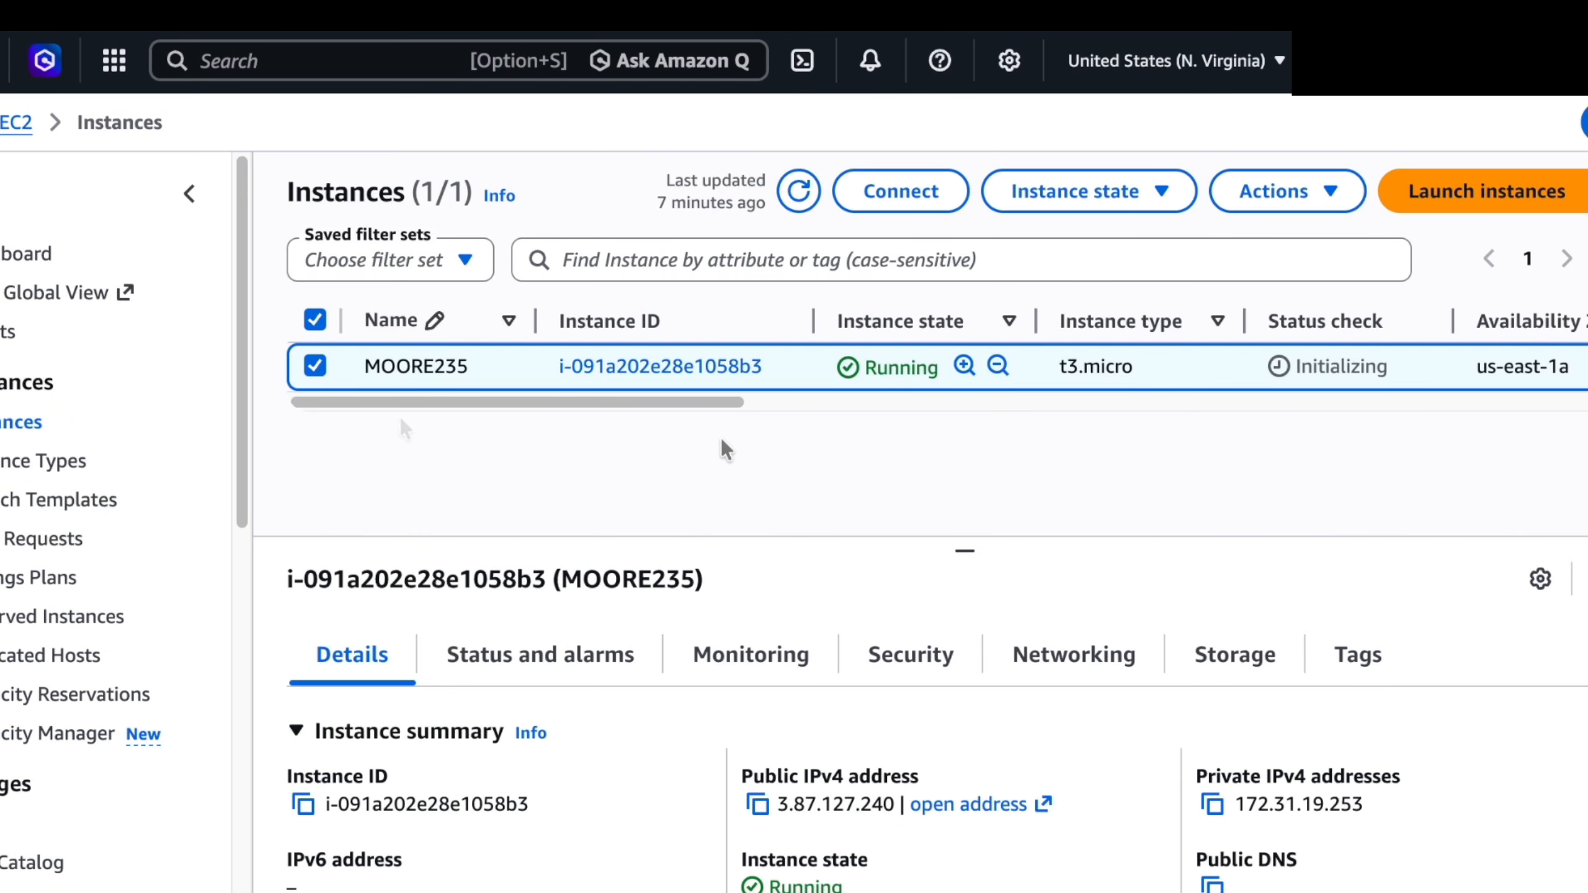
left_click(315, 366)
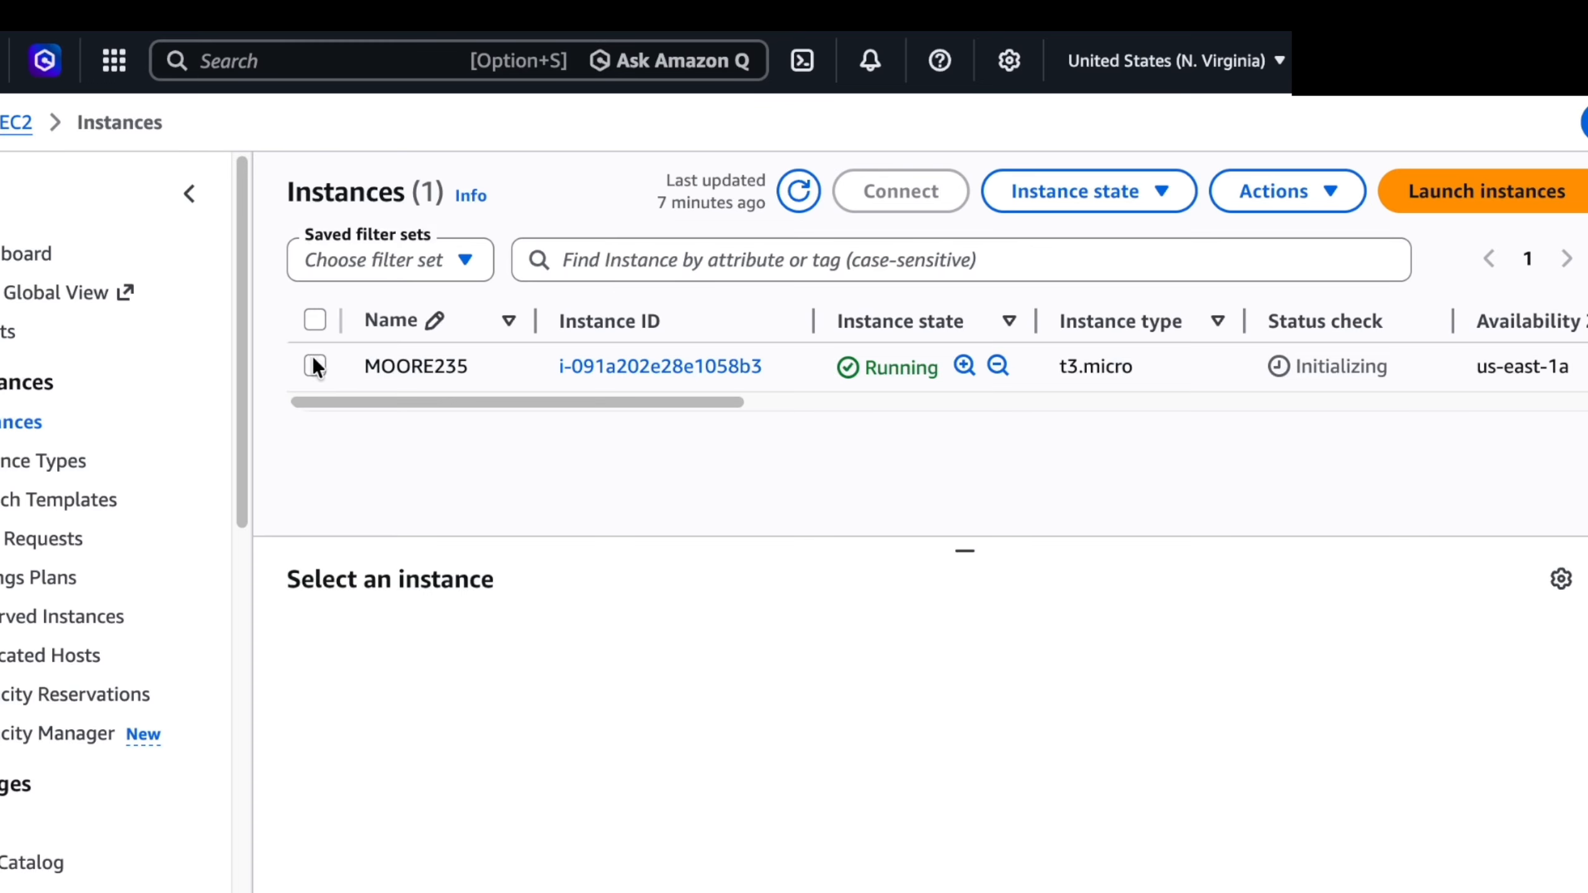
left_click(383, 366)
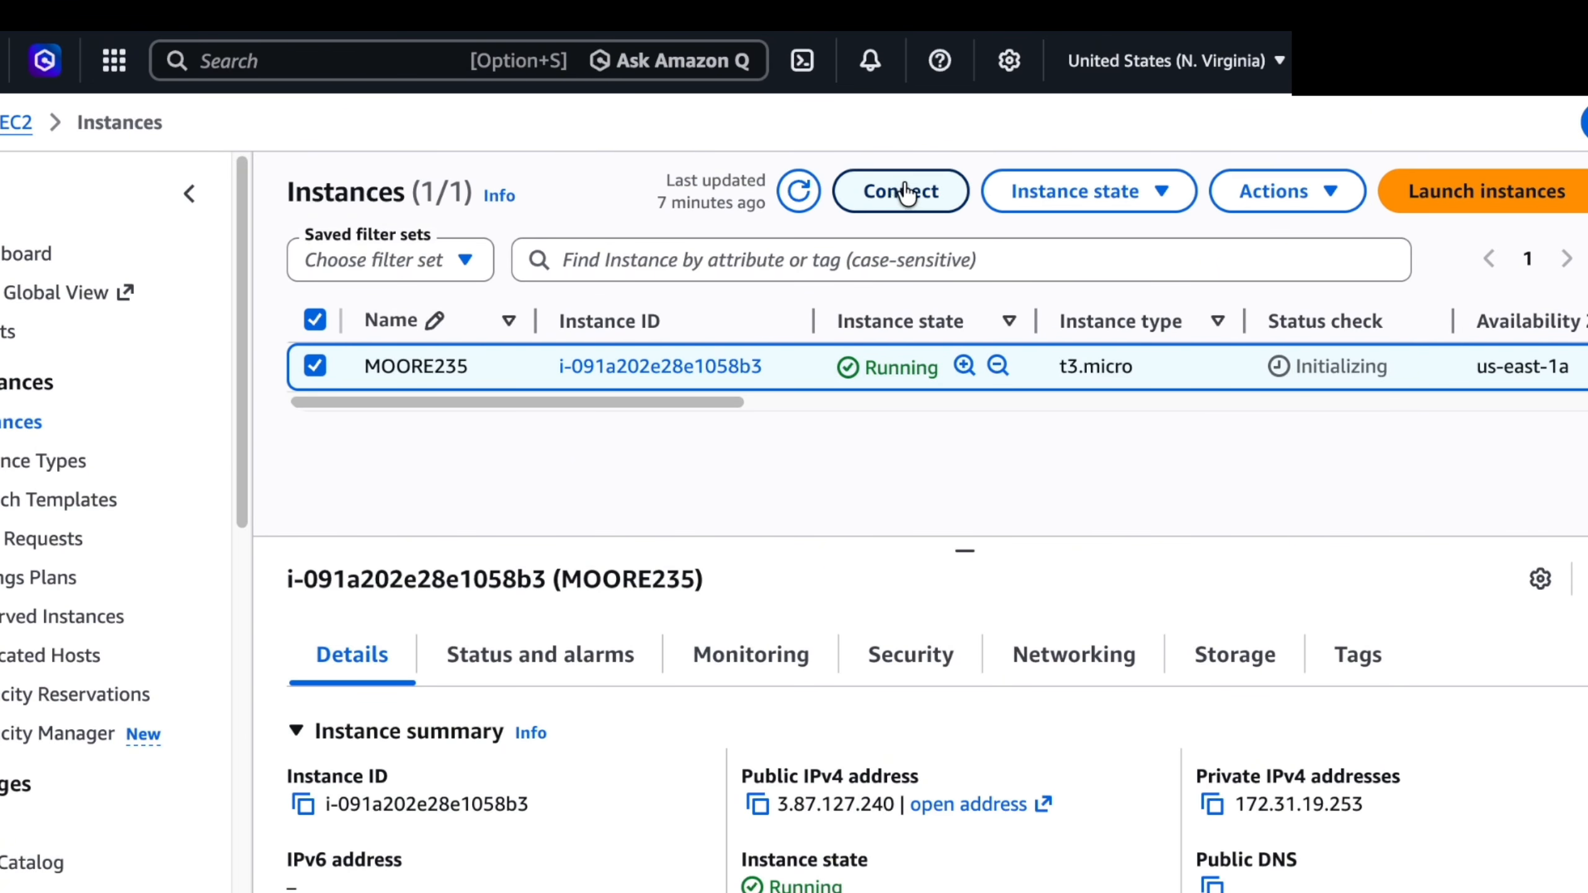
left_click(314, 365)
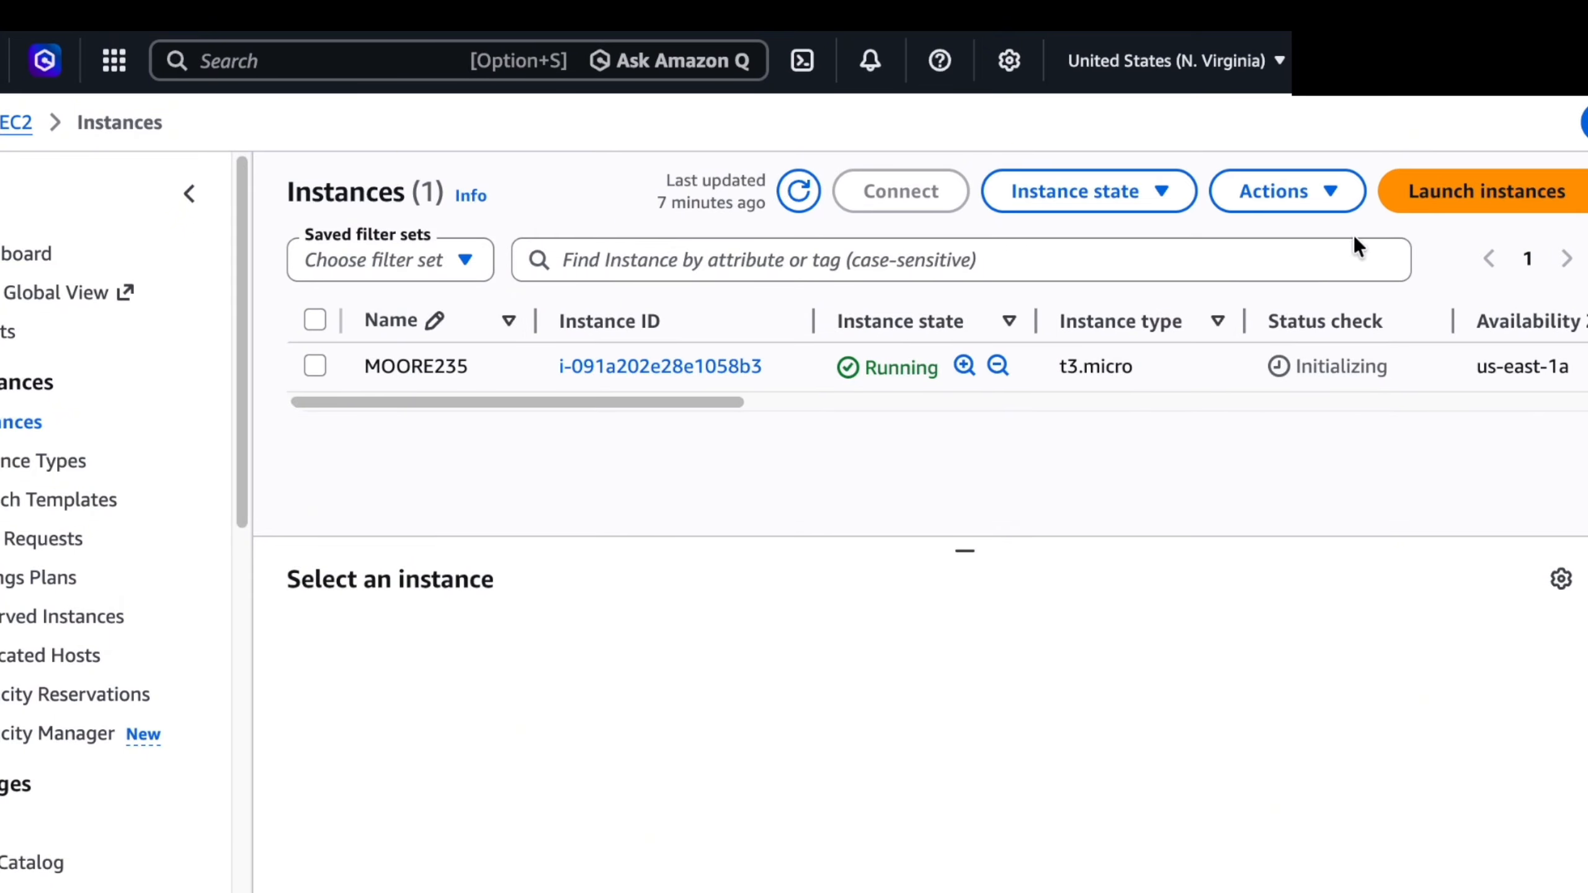
left_click(314, 365)
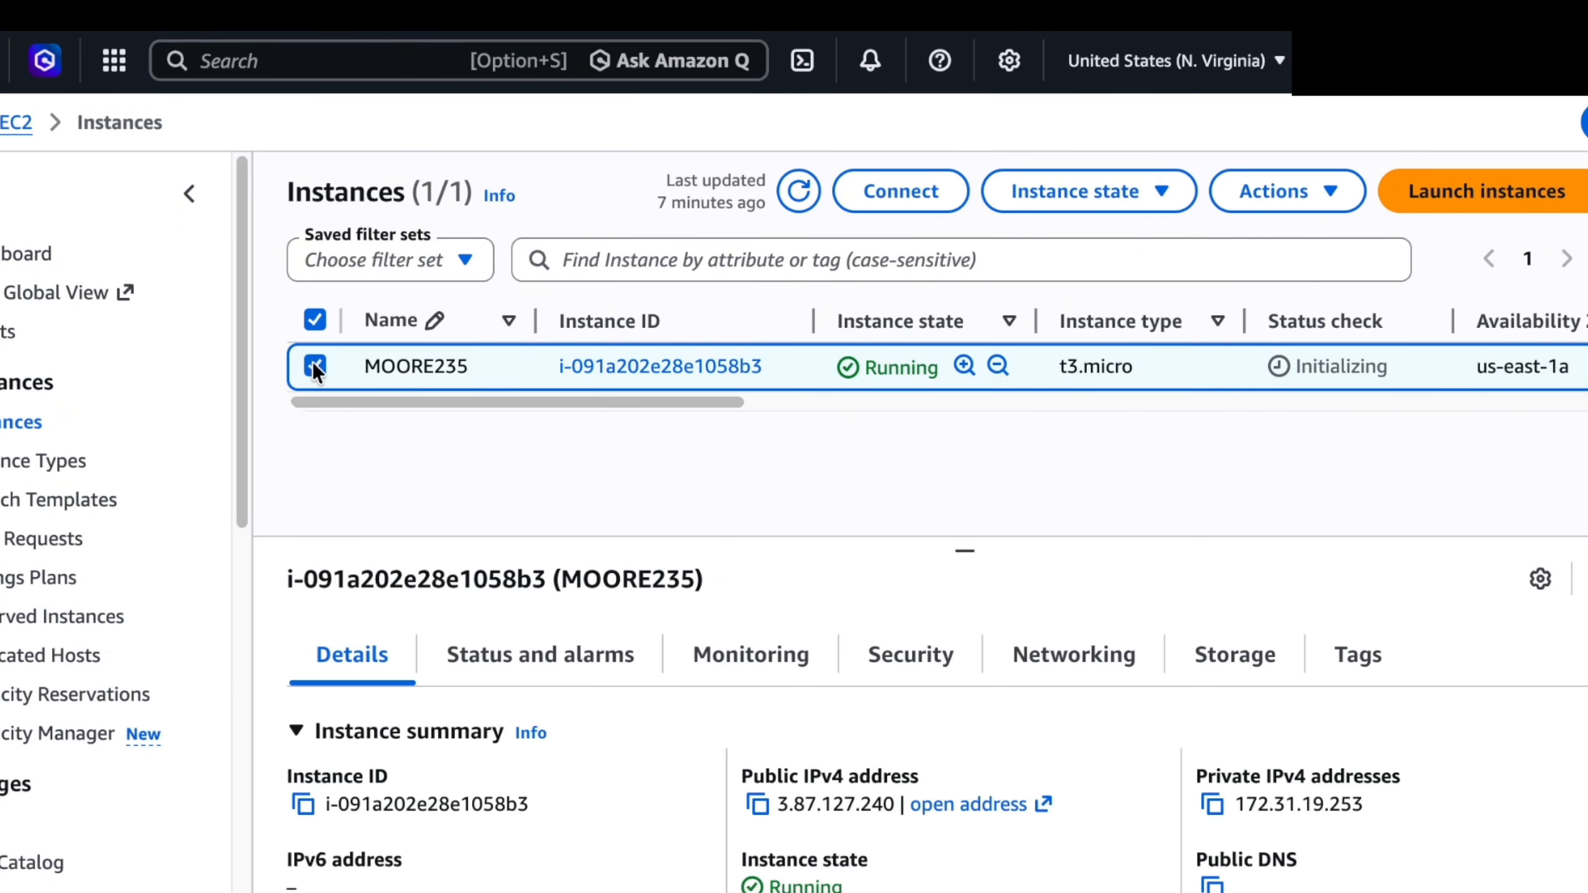
left_click(894, 202)
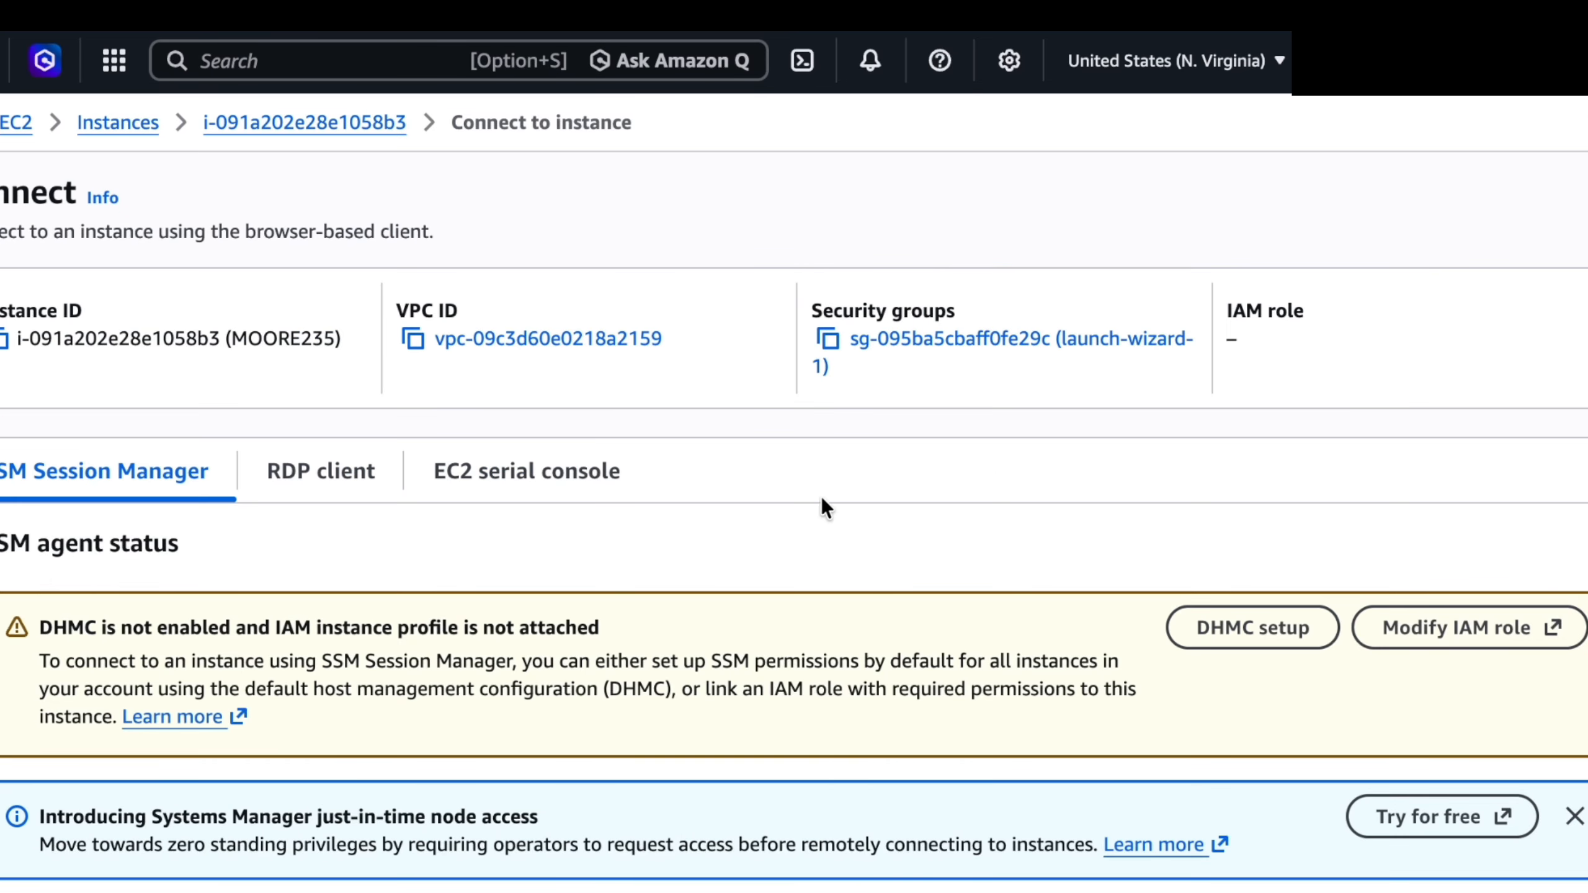
scroll(692, 510, "down", 3)
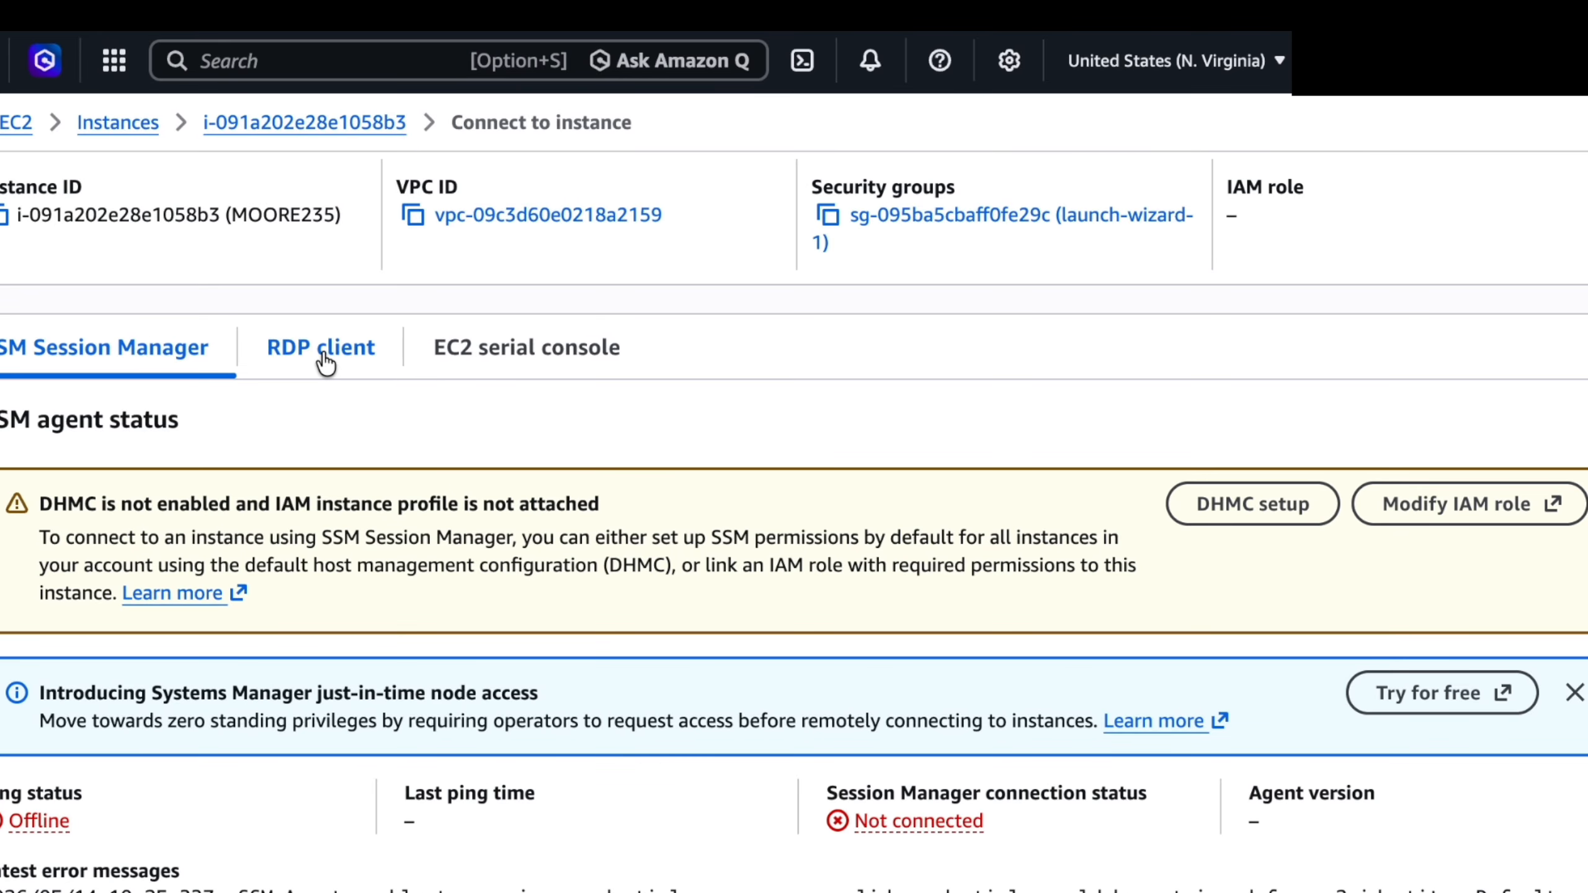
left_click(325, 356)
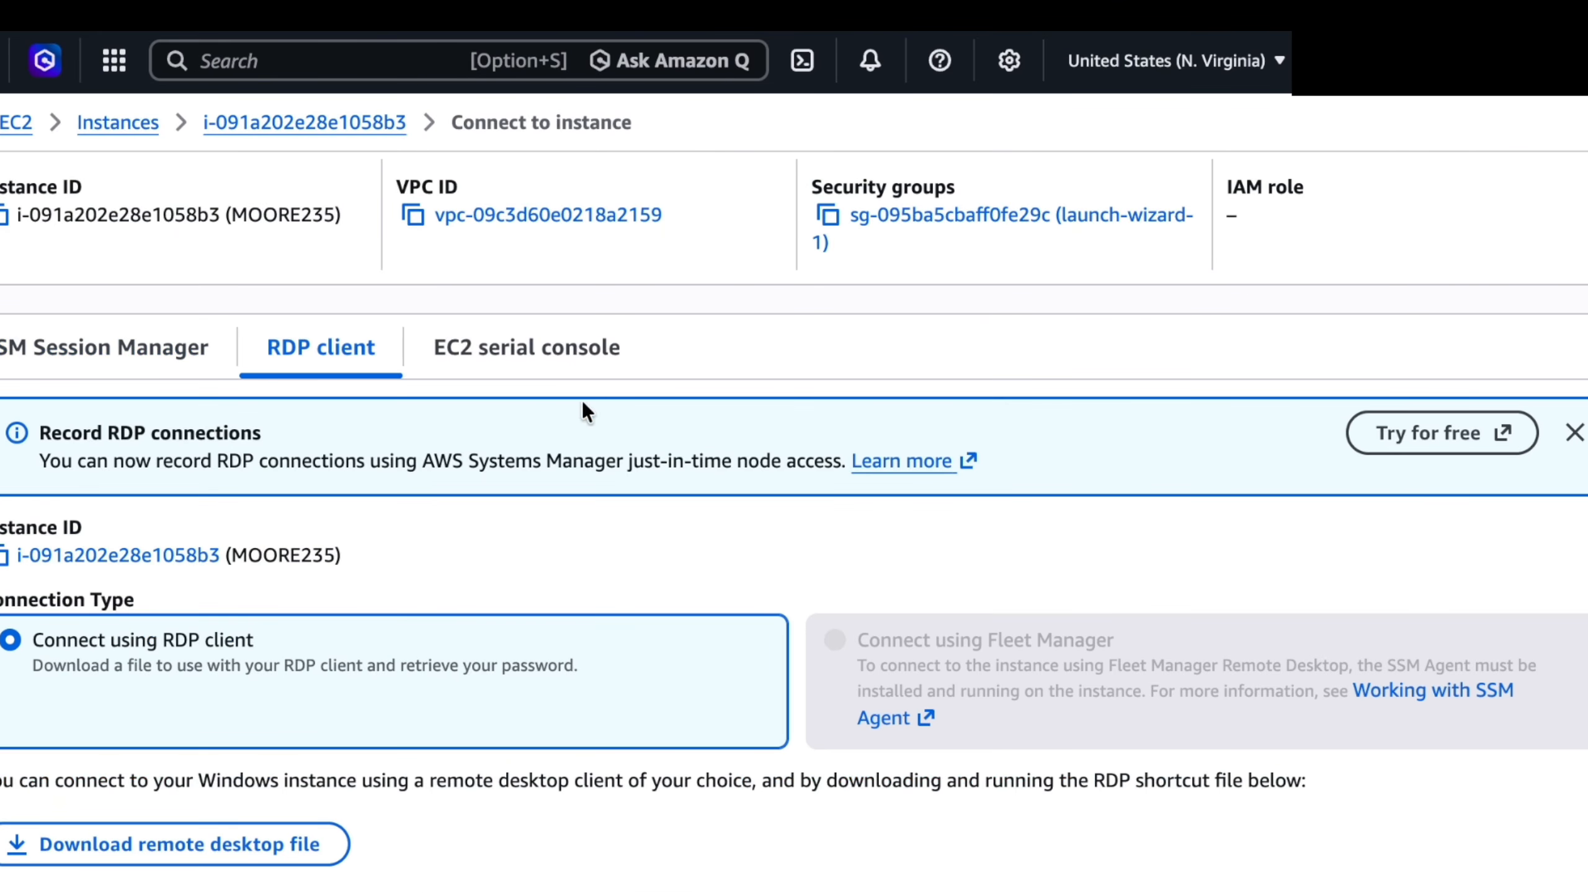
Download the instance's remote desktop file for connecting with an RDP client
scroll(857, 411, "down", 5)
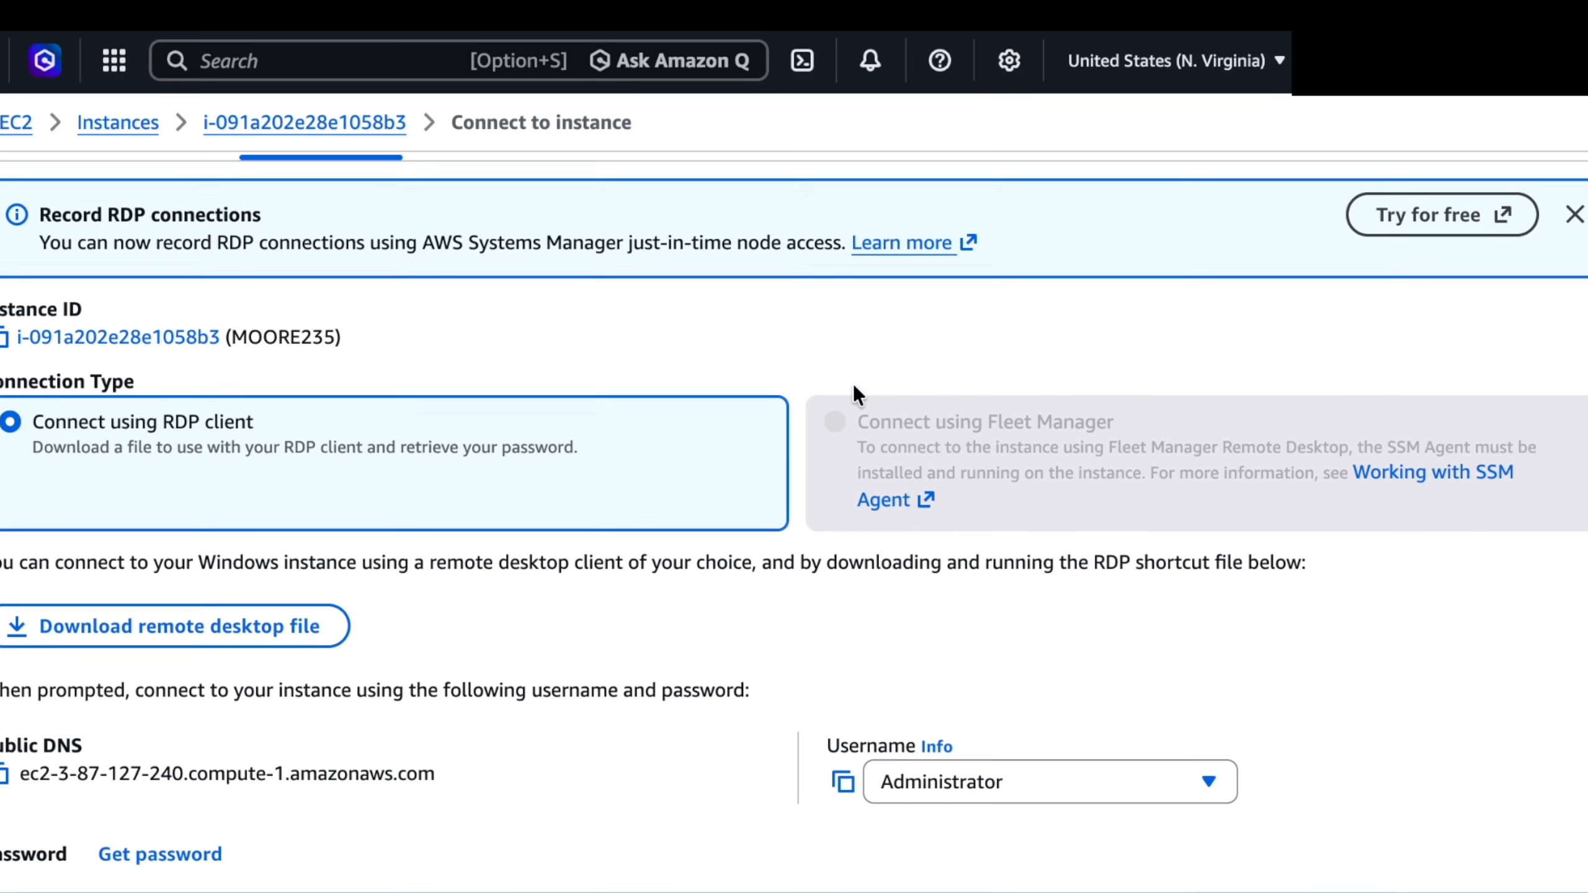
scroll(854, 378, "down", 2)
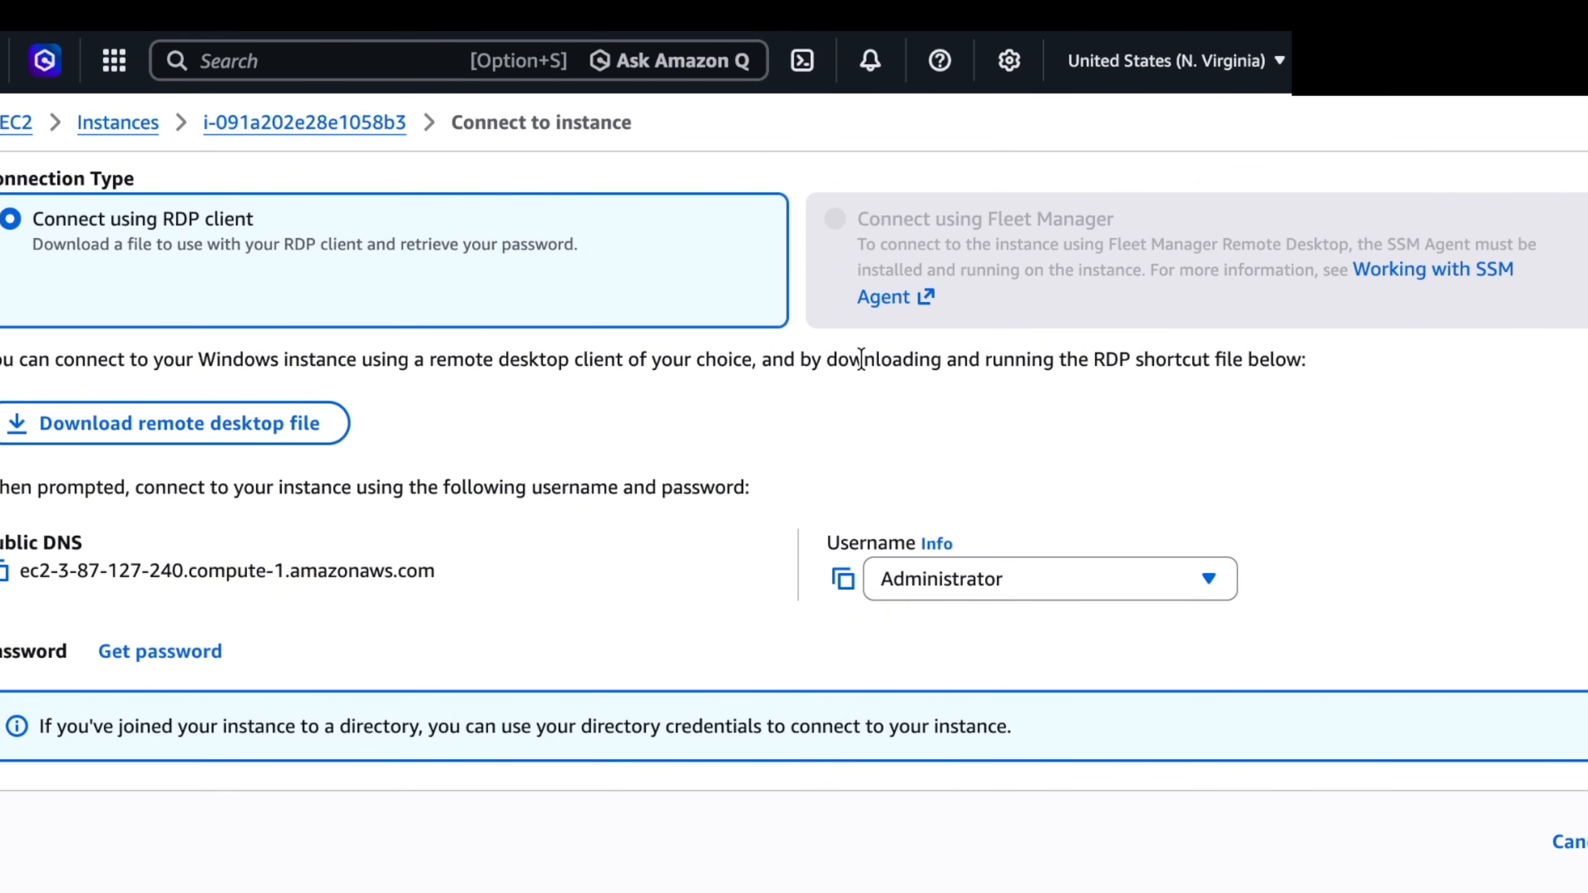
left_click(220, 423)
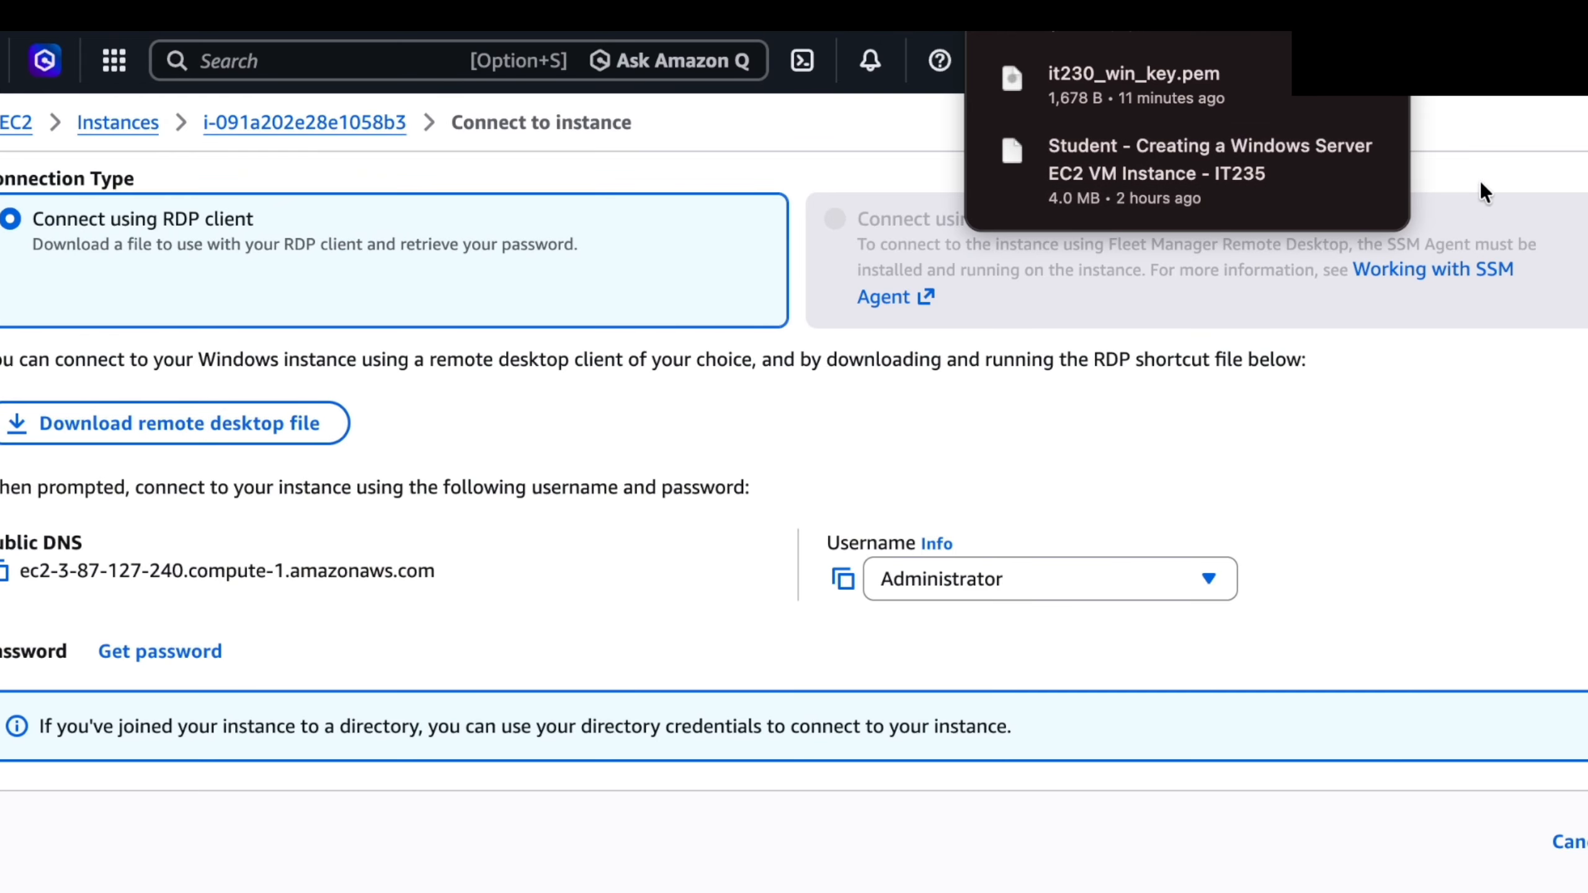
left_click(1502, 141)
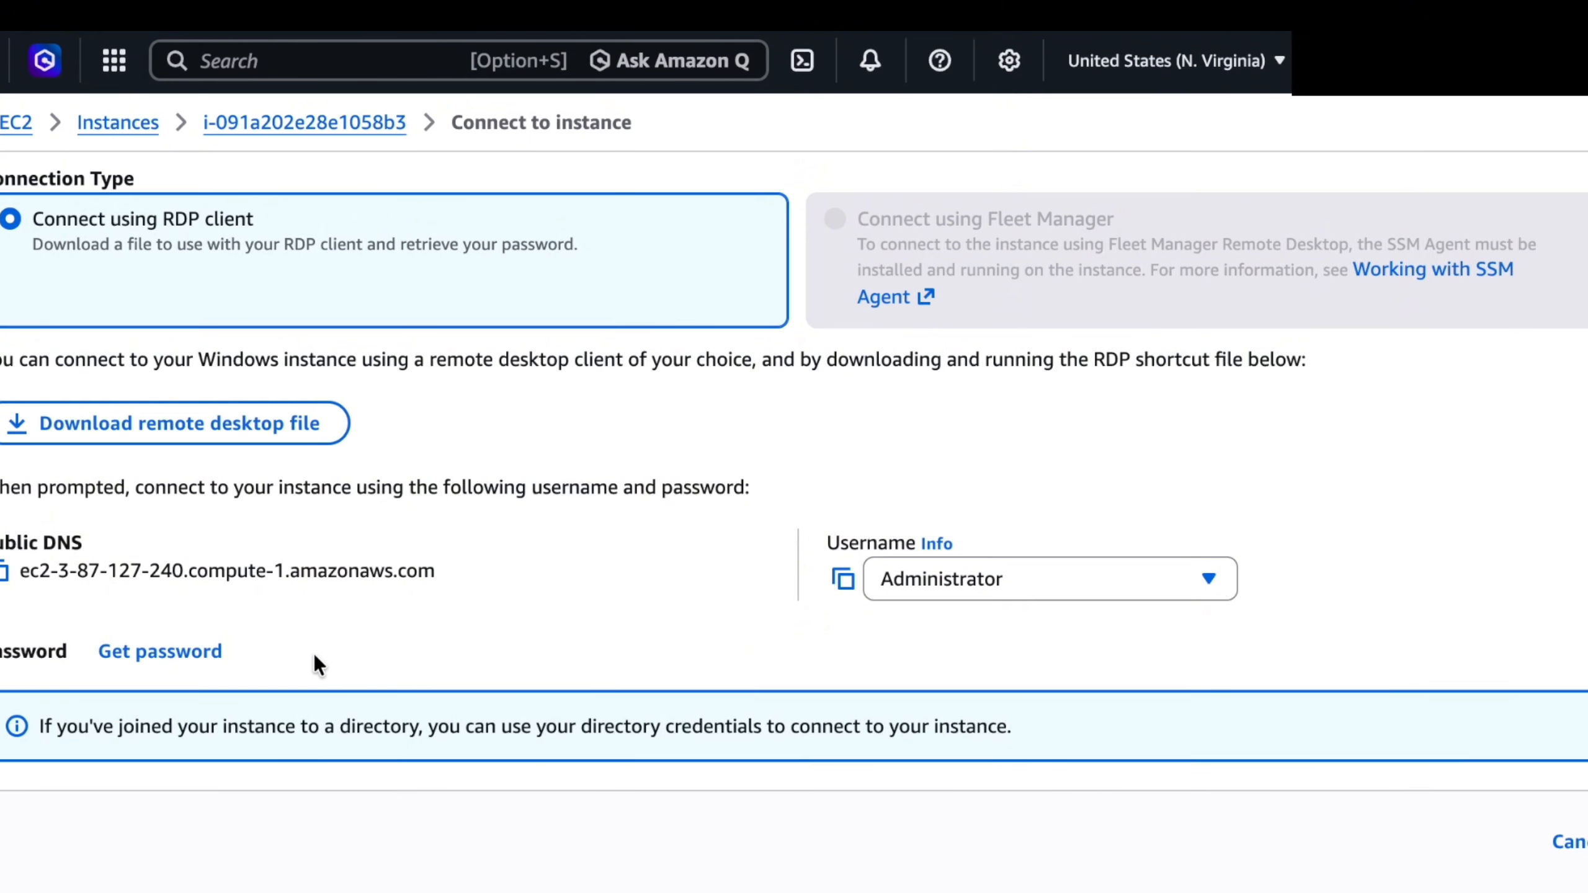
Retrieve the Windows administrator password by uploading the private key file it230_win_key.pem and decrypting it
left_click(165, 667)
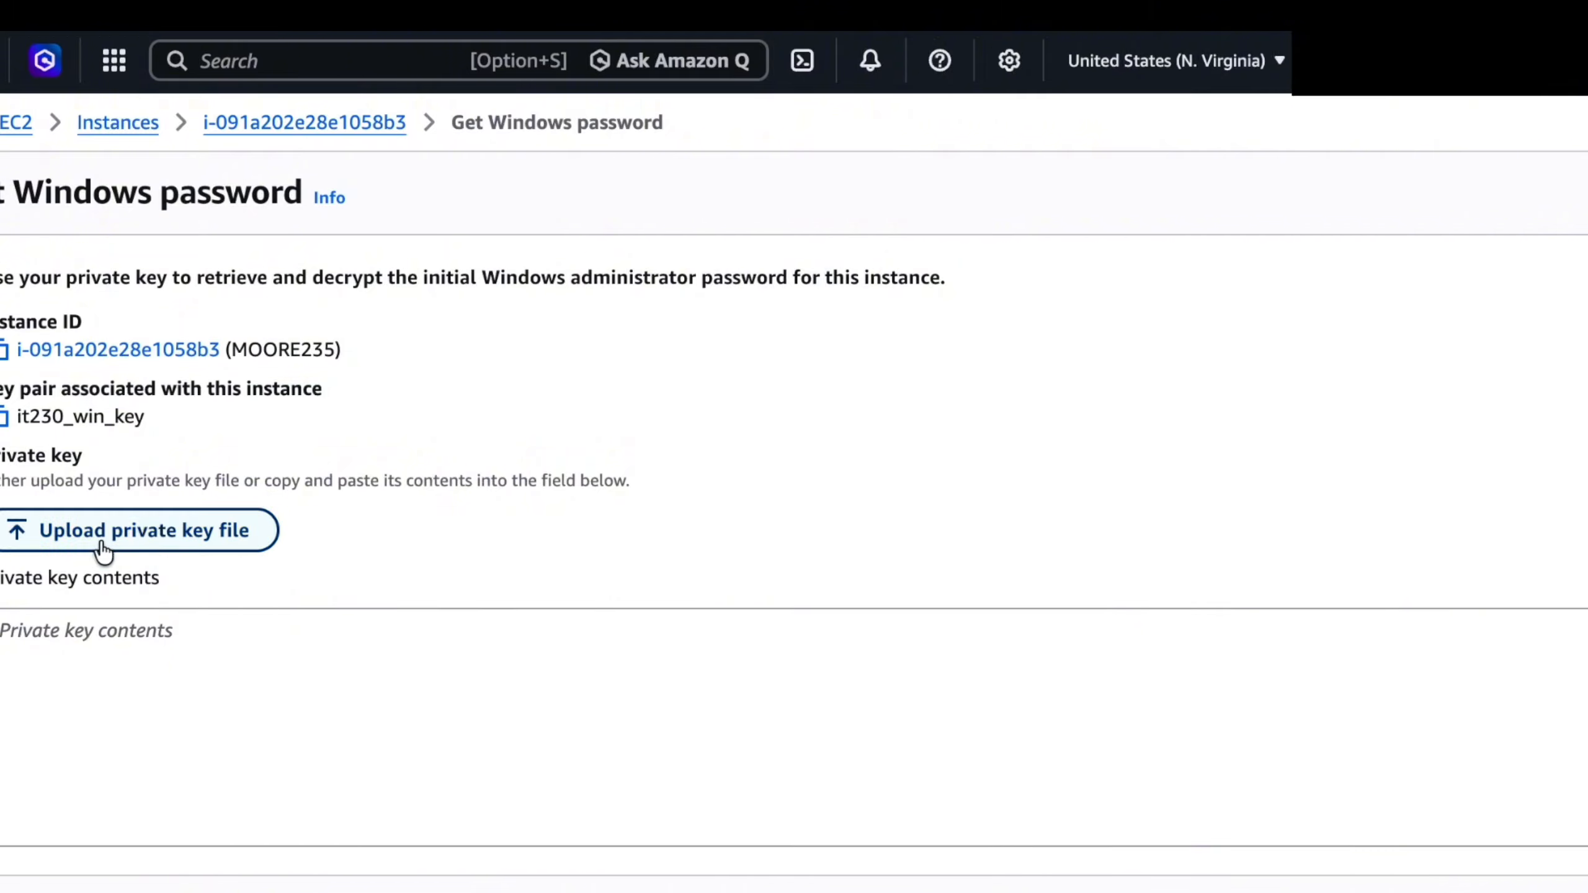
left_click(1384, 12)
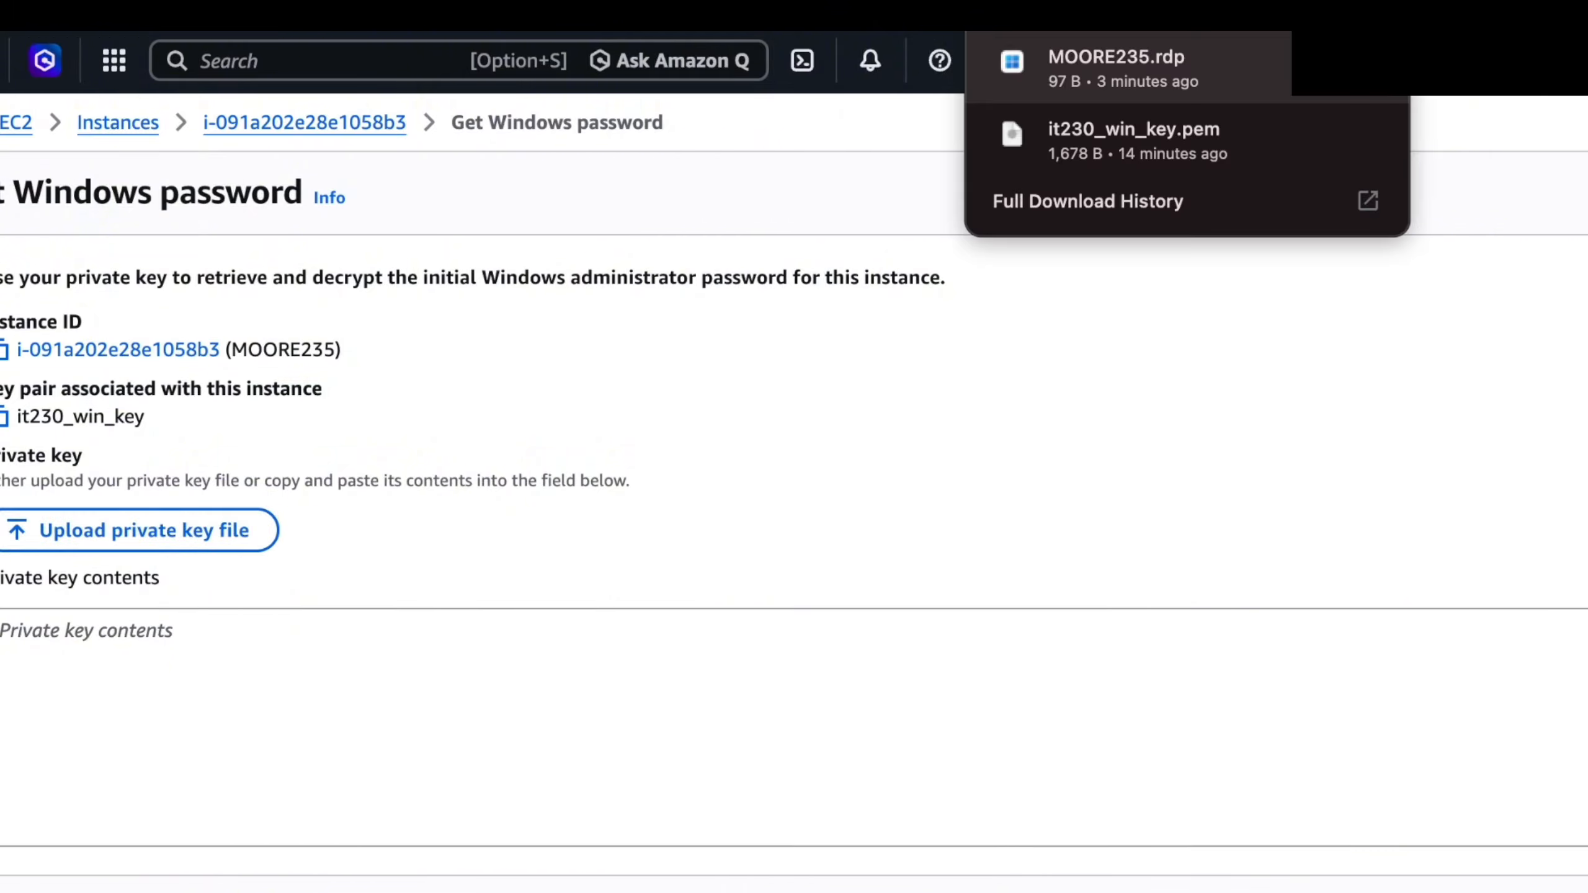
left_click_drag(1119, 141, 581, 527)
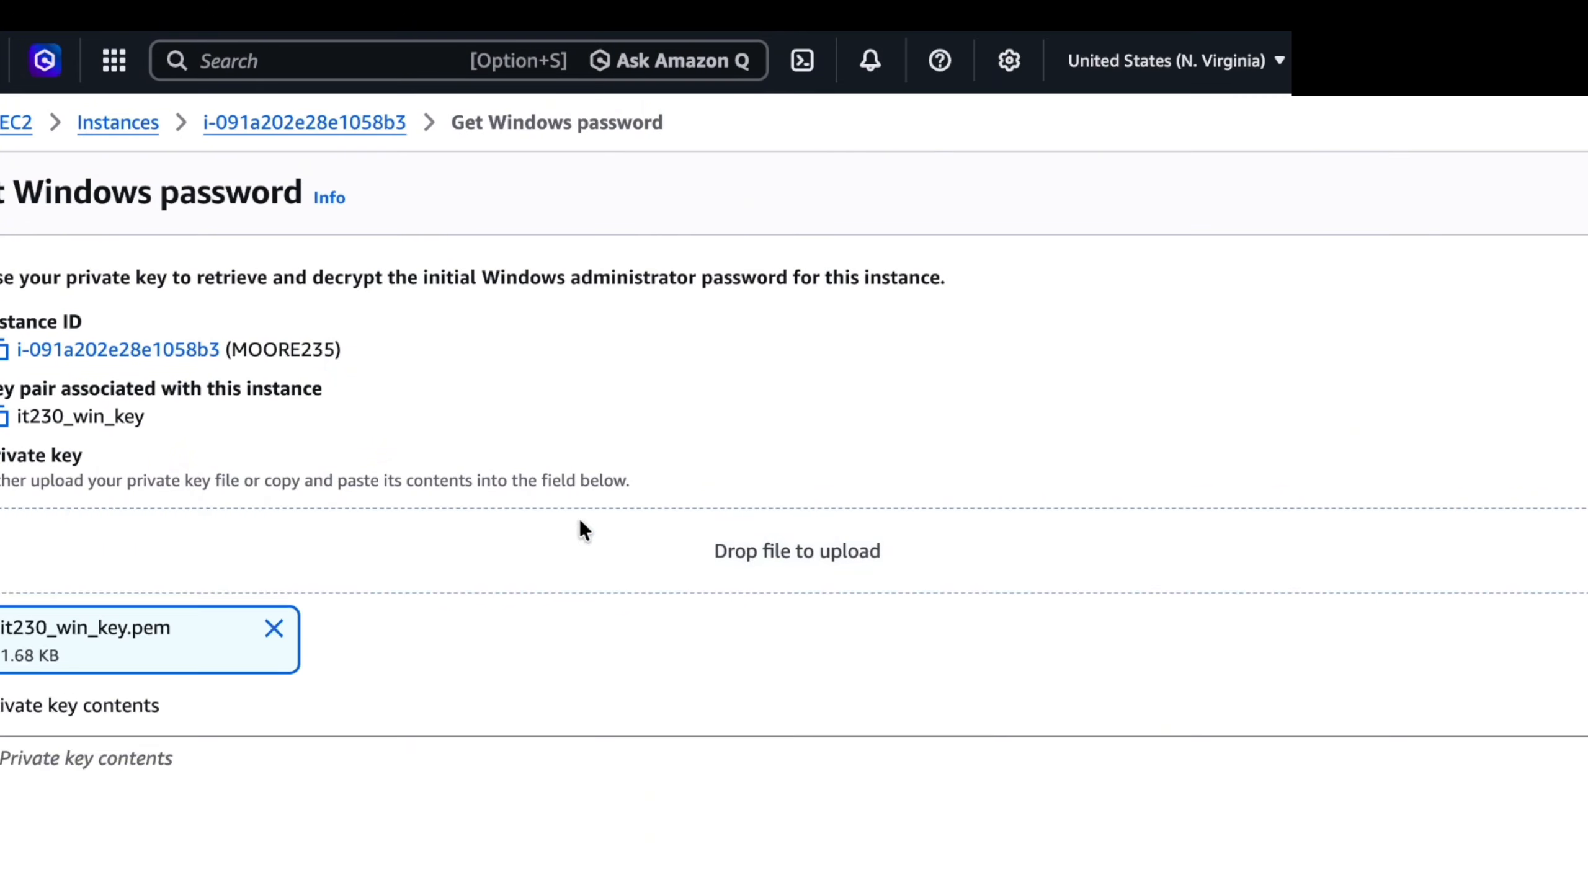
scroll(713, 625, "down", 1)
scroll(717, 539, "down", 3)
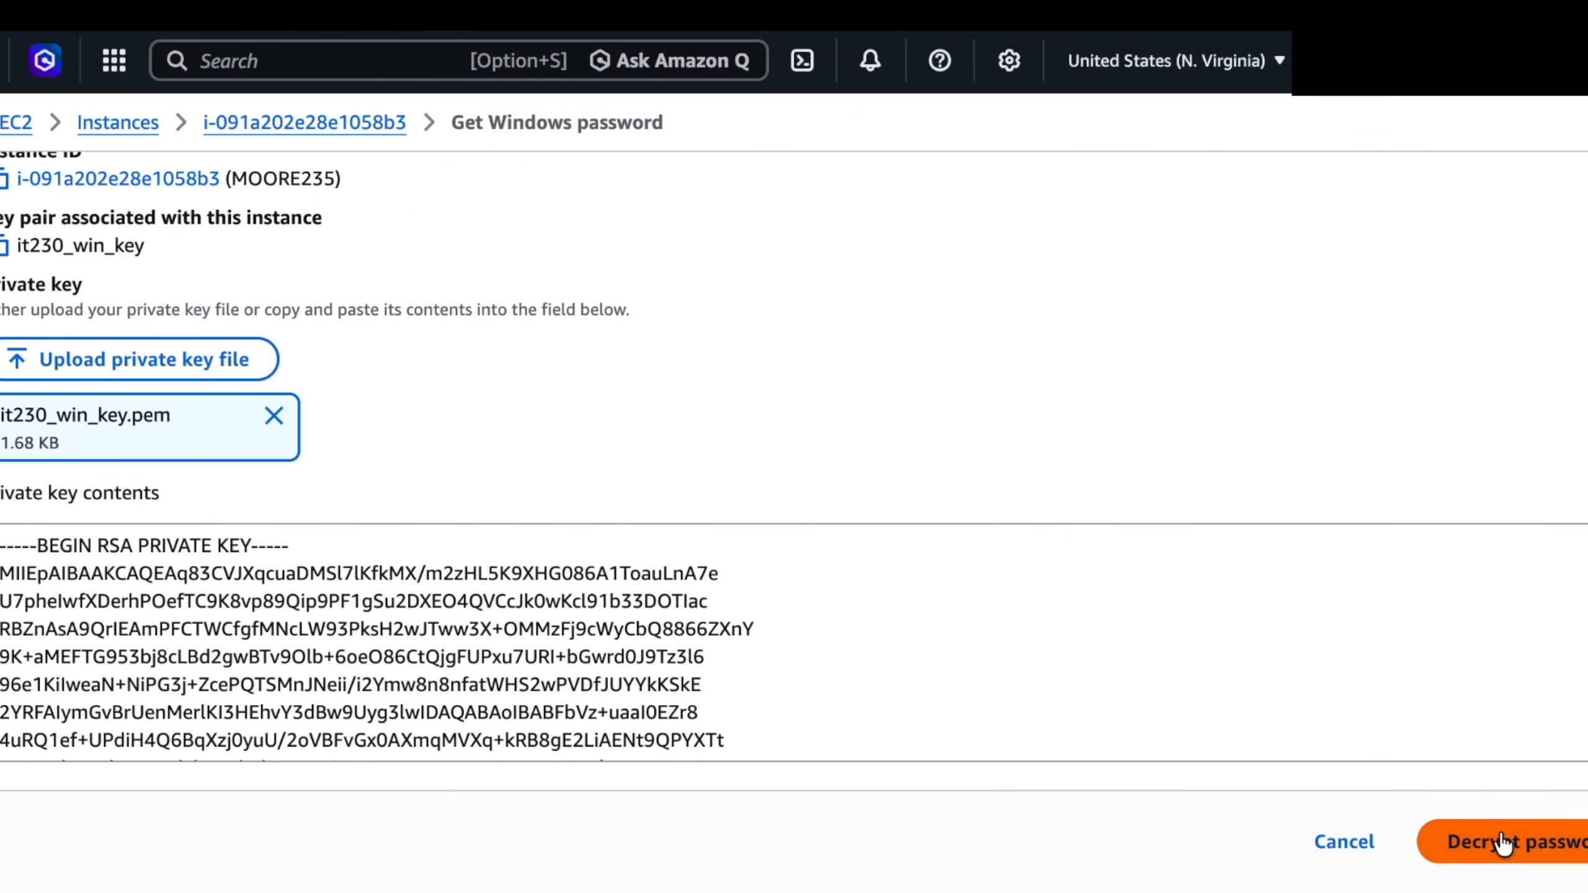
left_click(1503, 842)
scroll(799, 733, "down", 5)
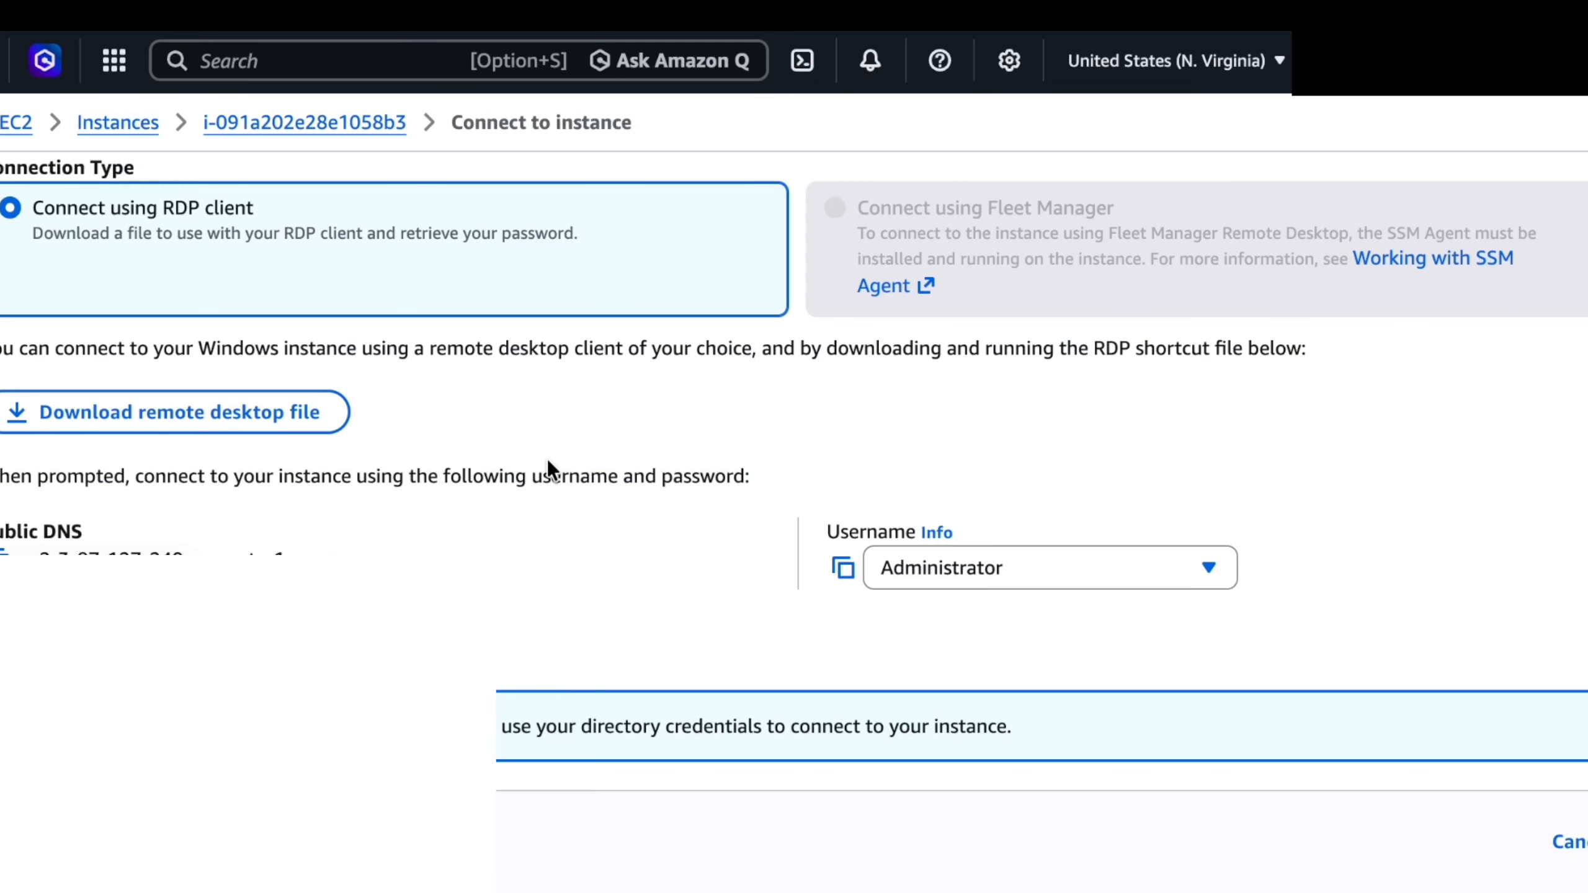
Connect to the instance with the downloaded remote desktop file, pasting the Administrator account's password and accepting the unverified certificate
scroll(438, 457, "up", 2)
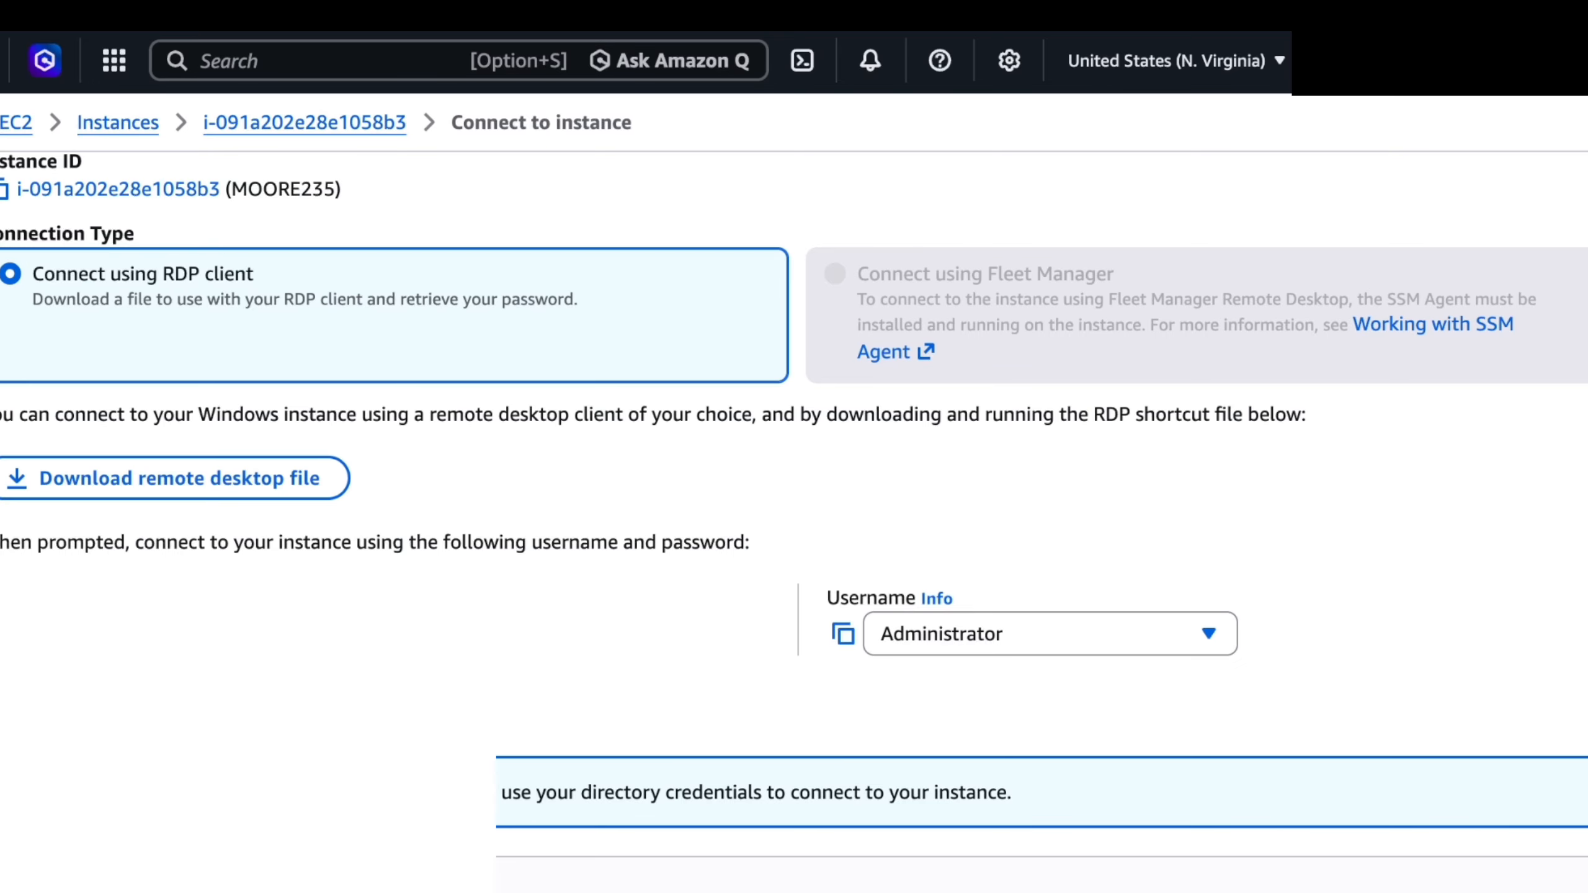
left_click(1401, 10)
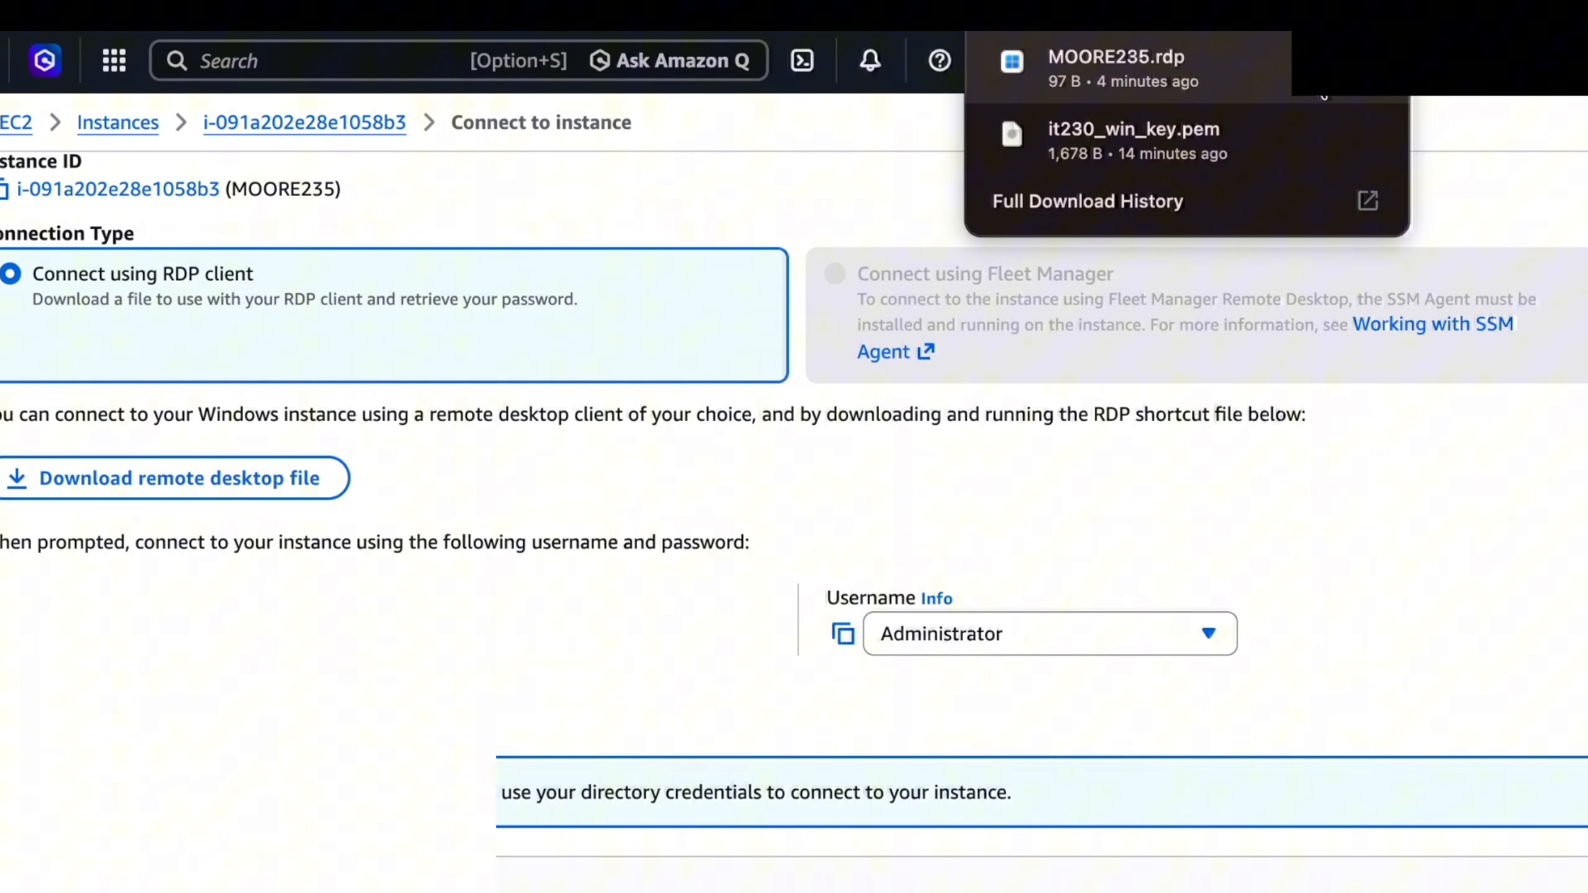
left_click(1110, 78)
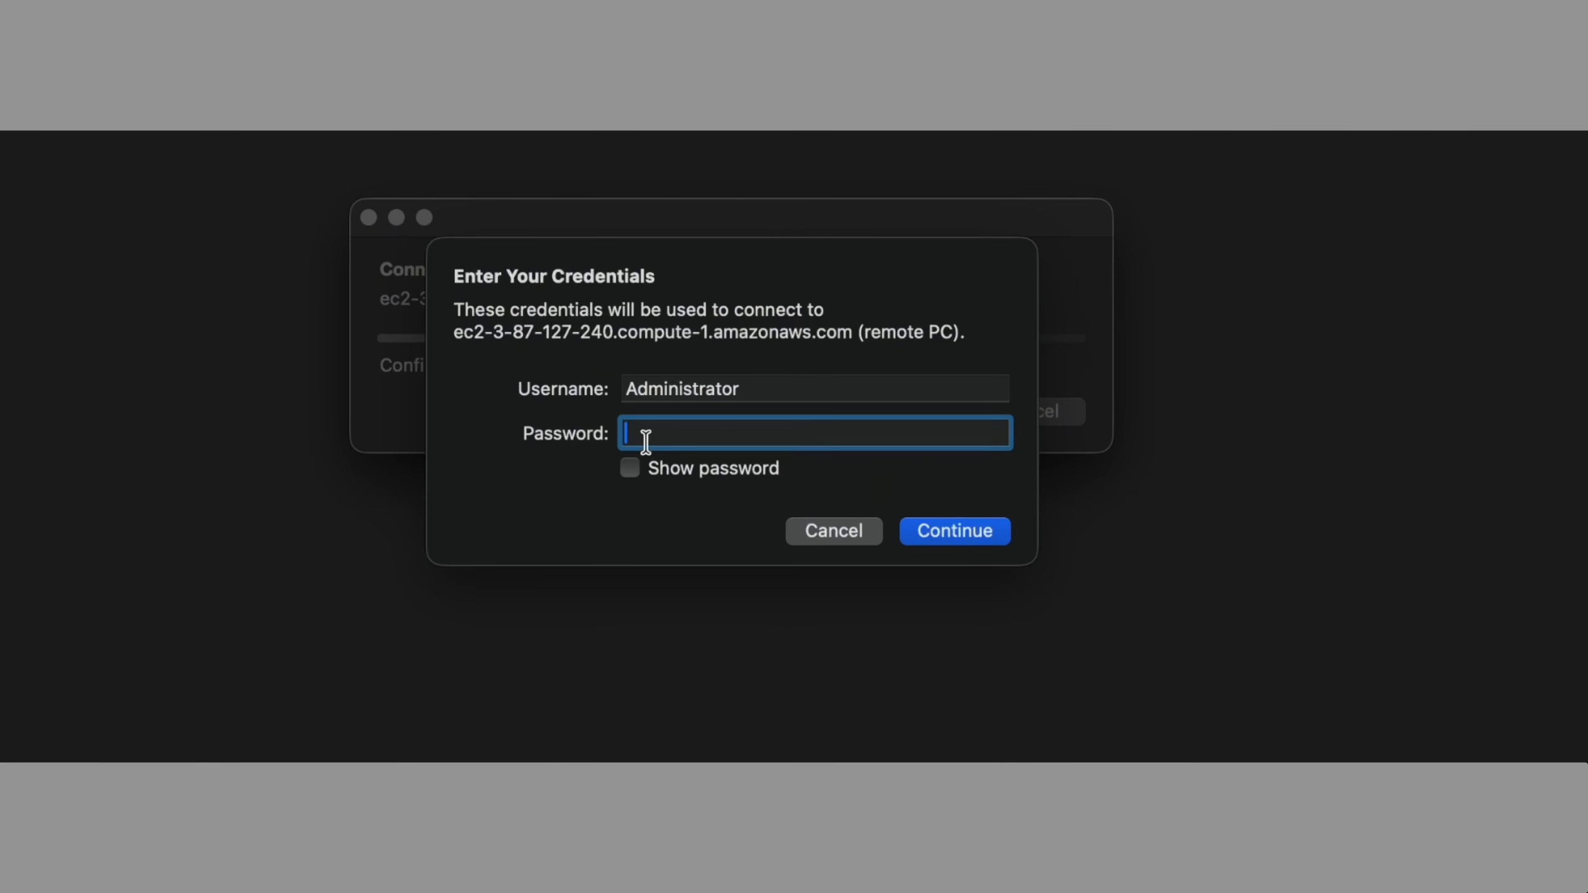
right_click(647, 439)
left_click(714, 536)
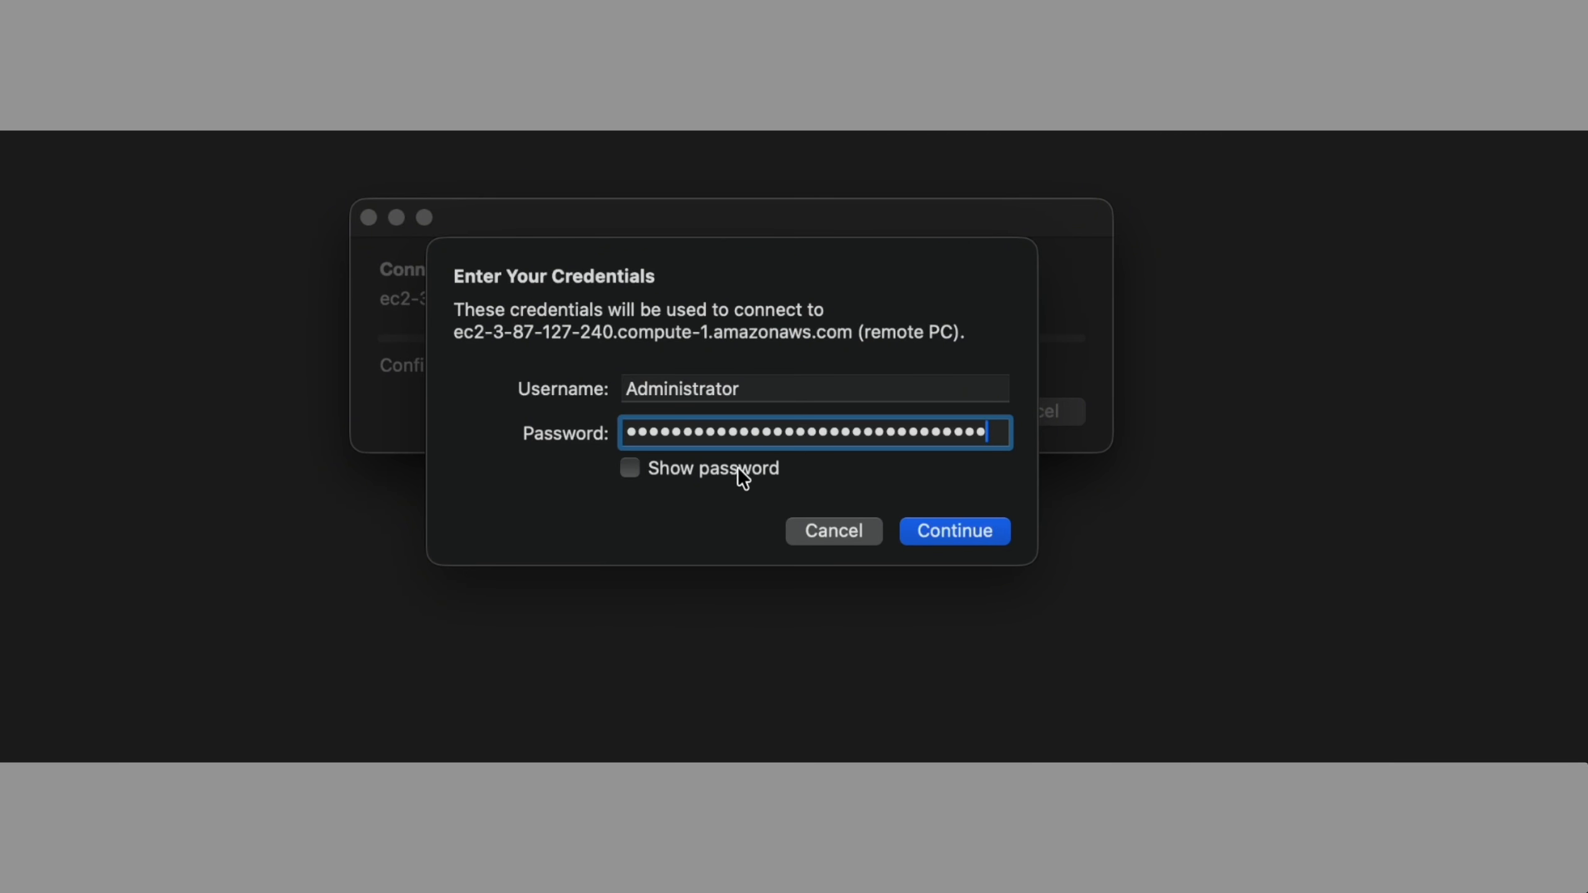
left_click(948, 532)
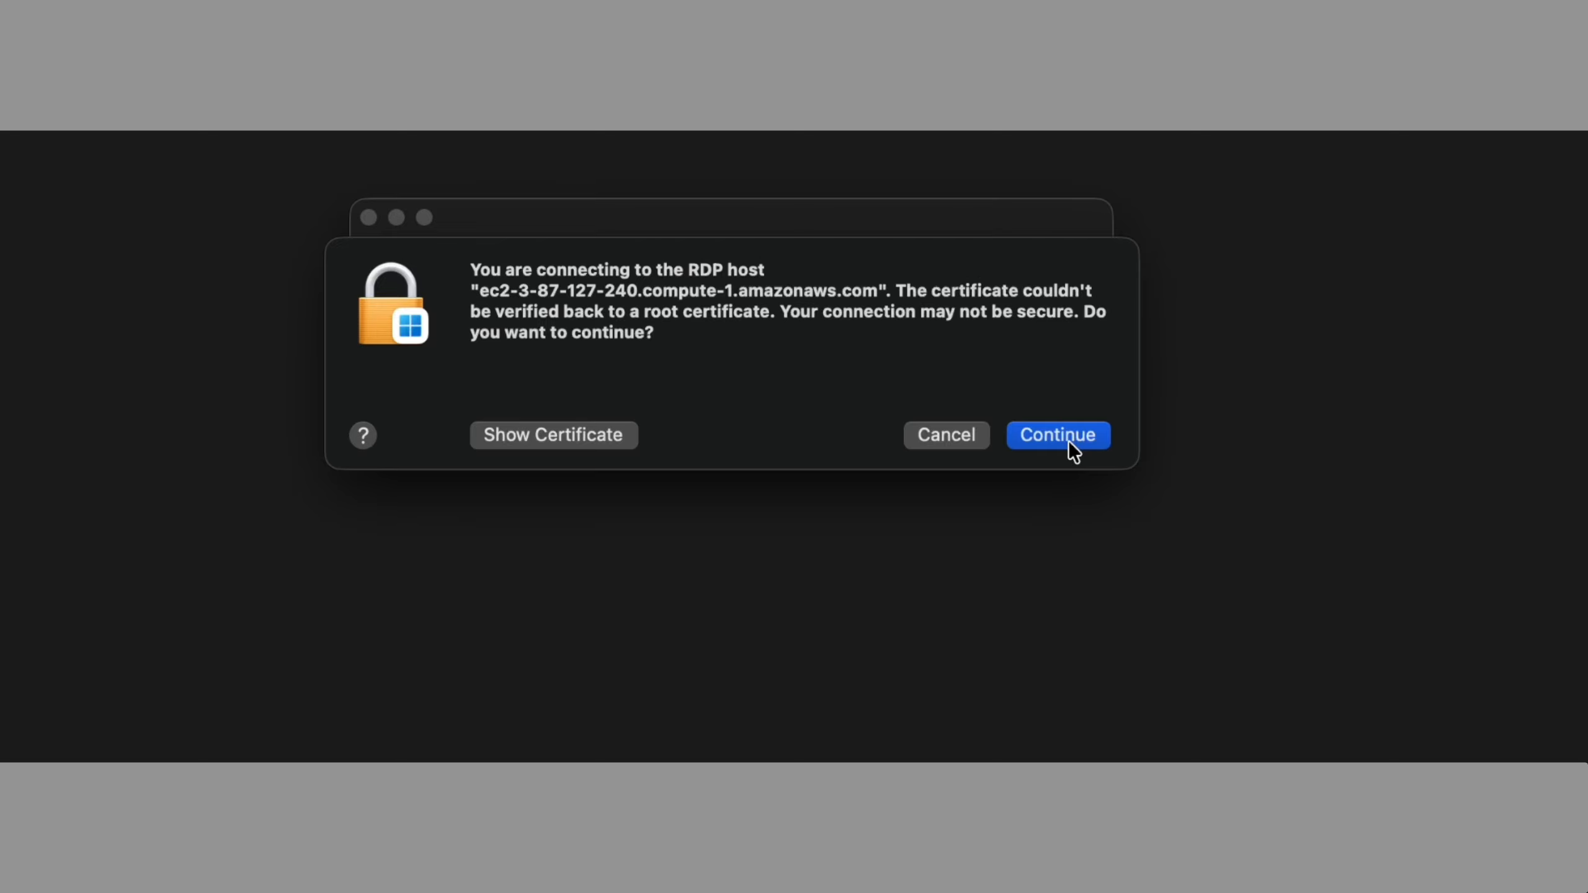
left_click(1069, 443)
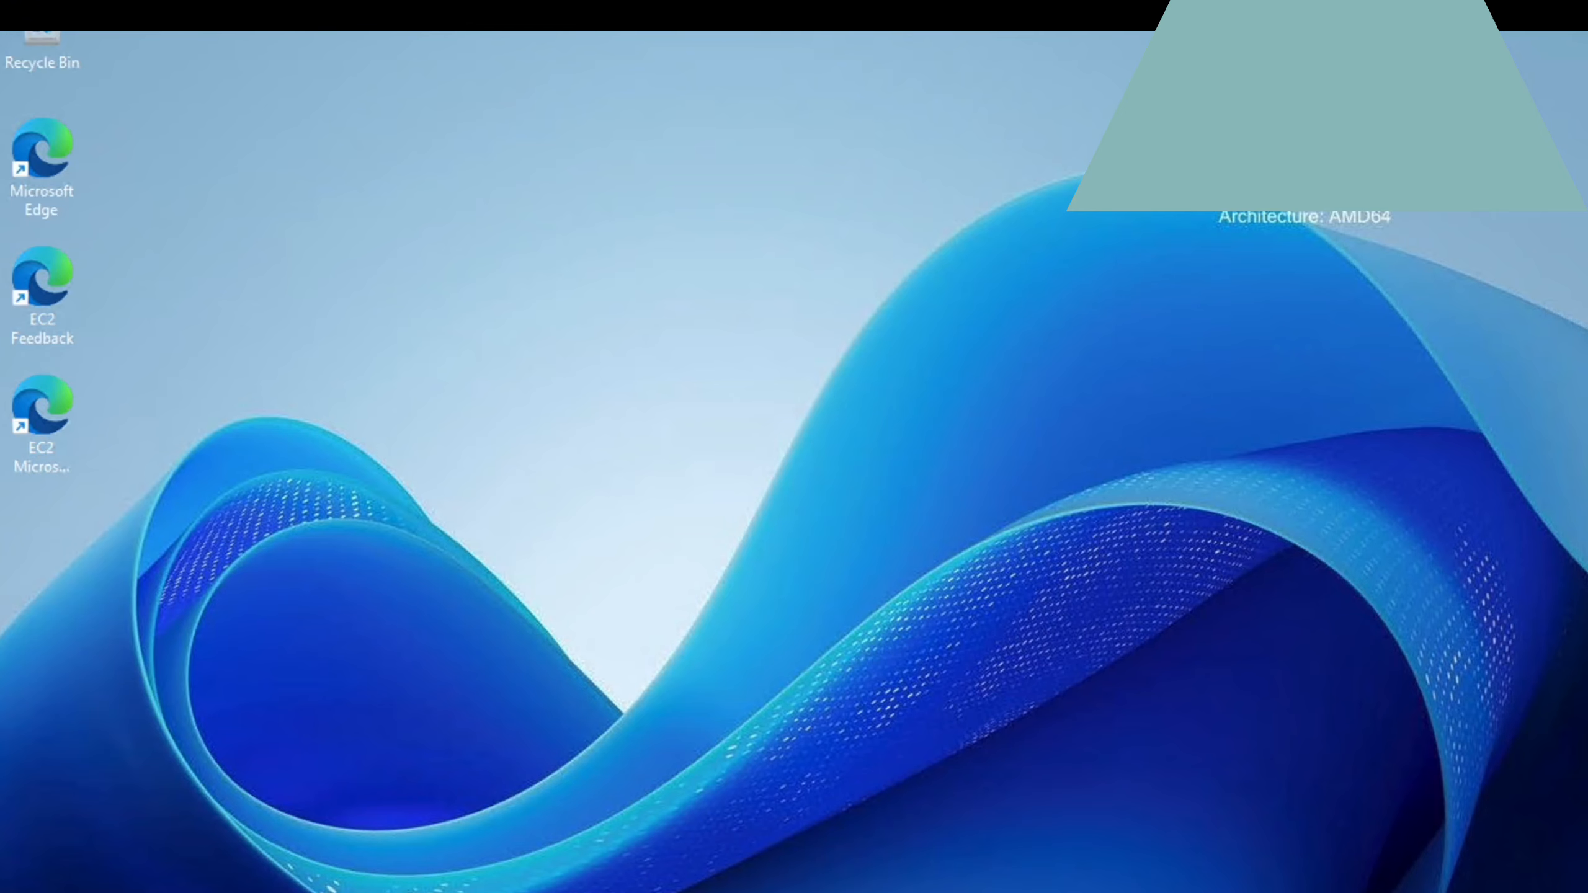
Examine the remote server's device name in the properties of This PC, highlighting it in the device specifications
left_click(964, 890)
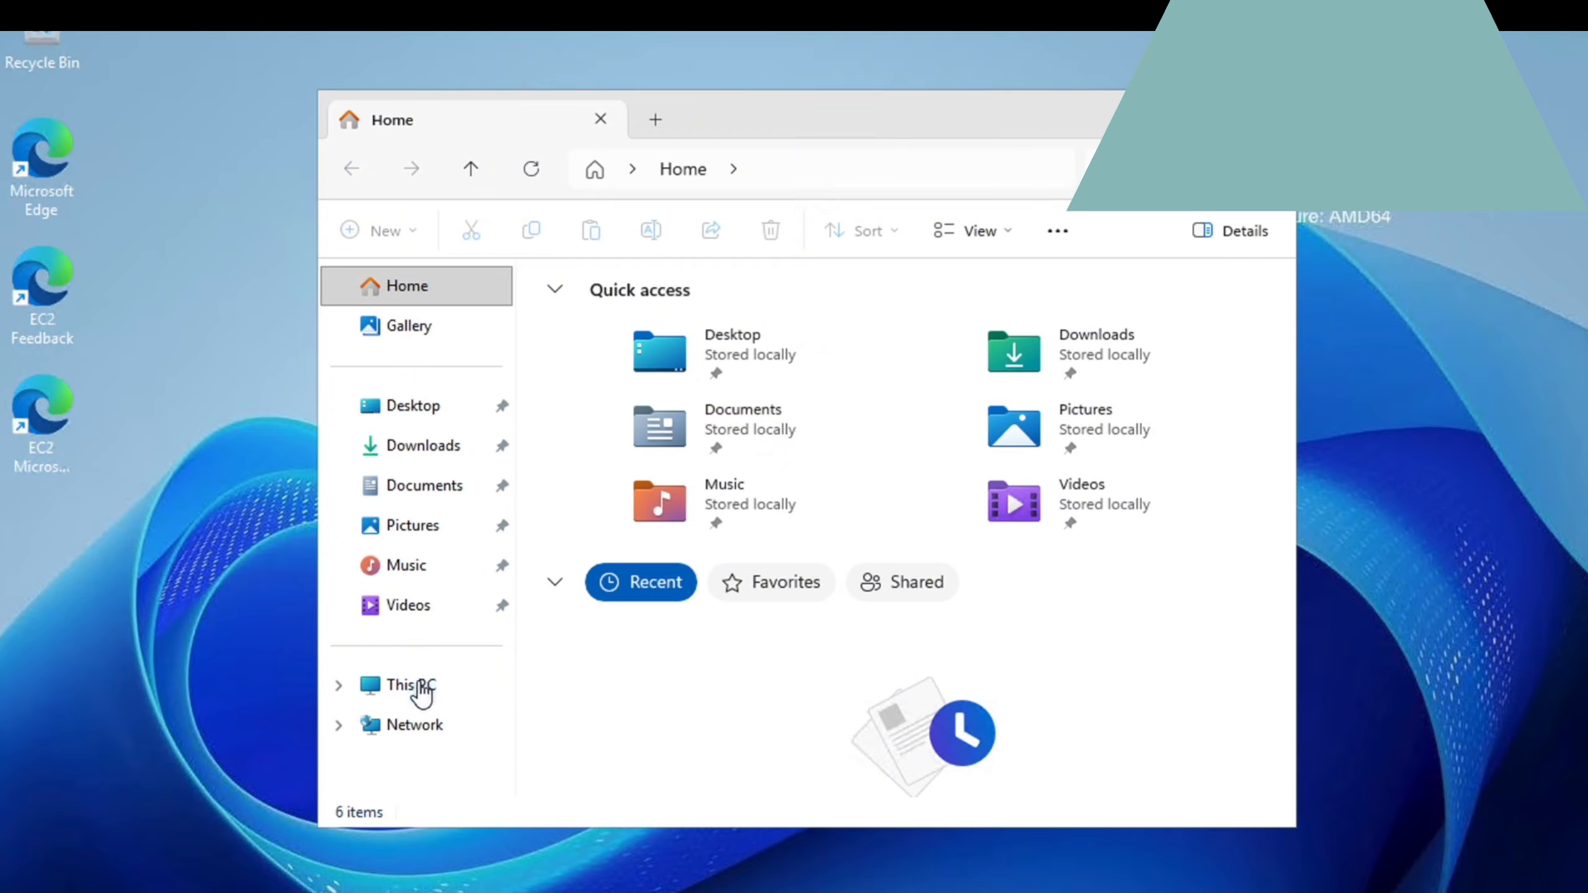
right_click(416, 679)
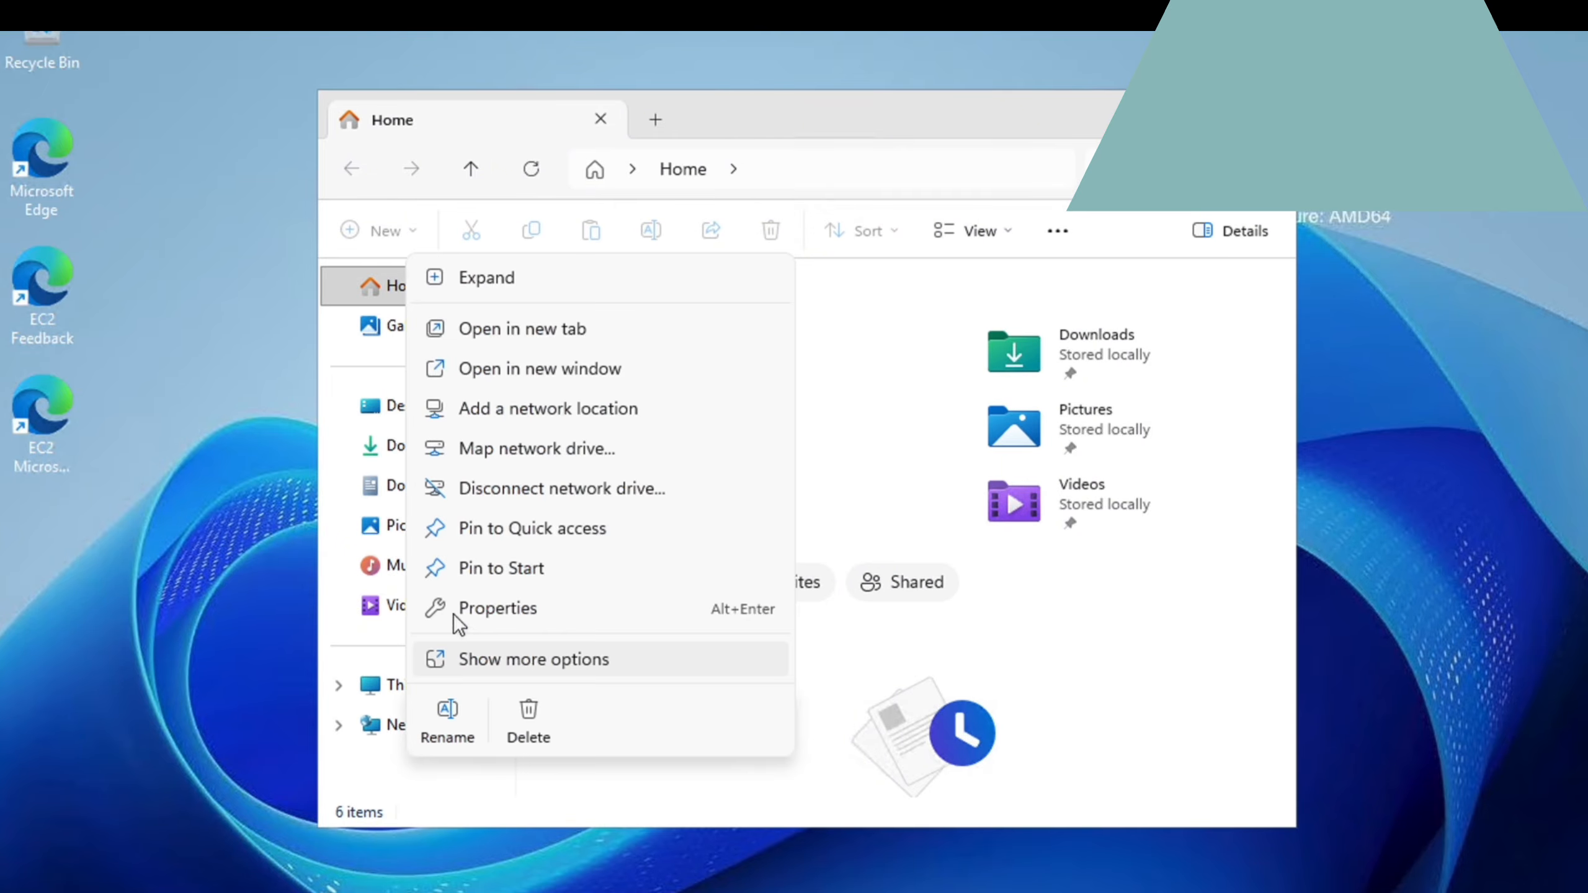
left_click(499, 603)
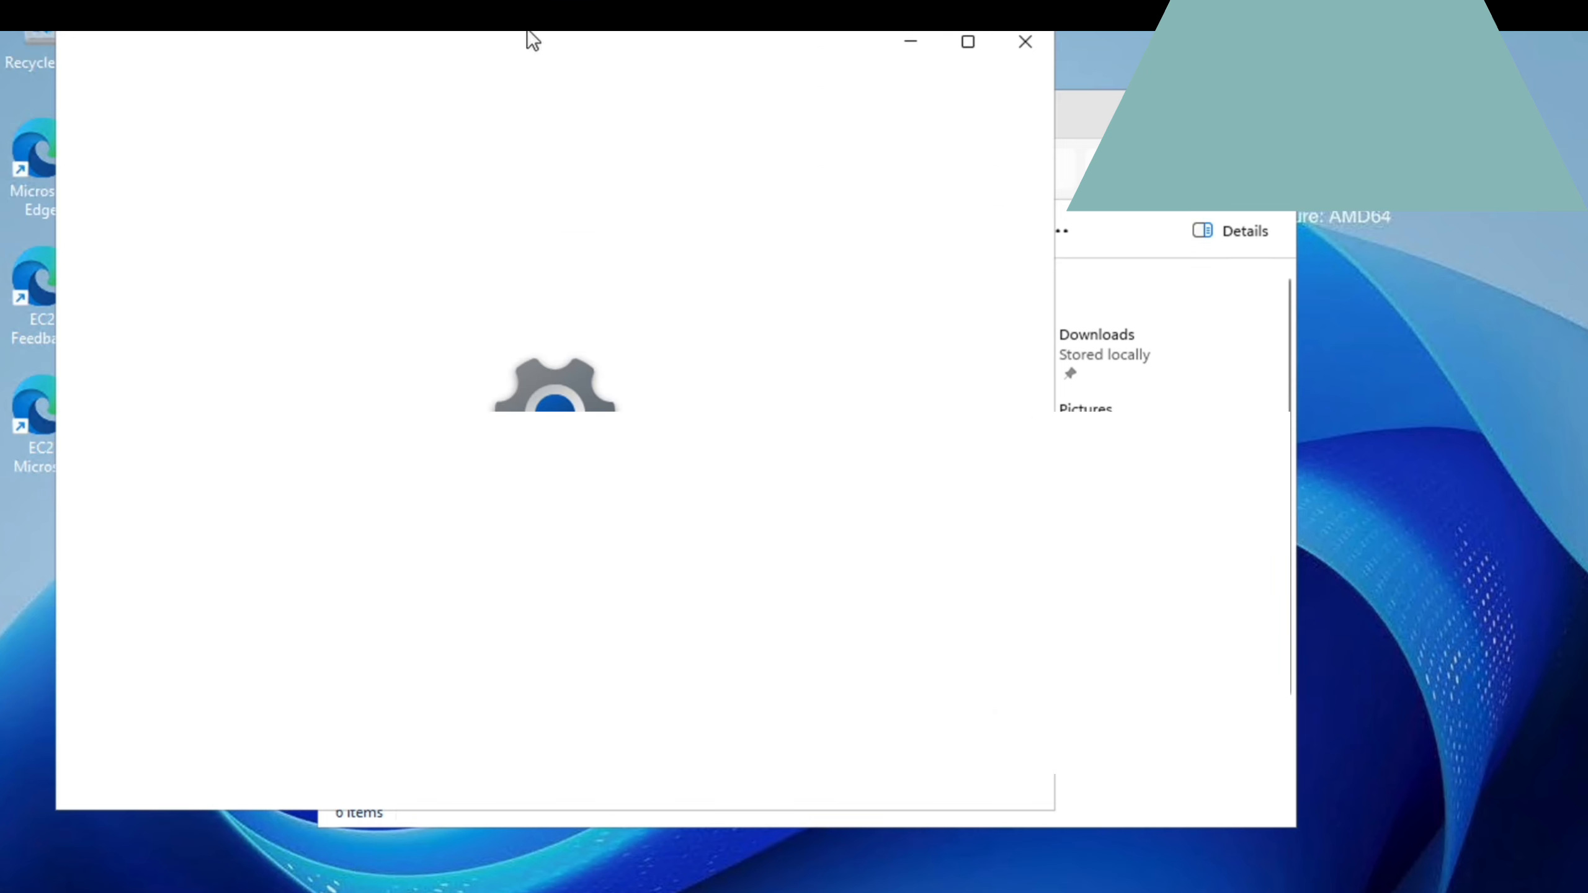
left_click_drag(514, 34, 768, 33)
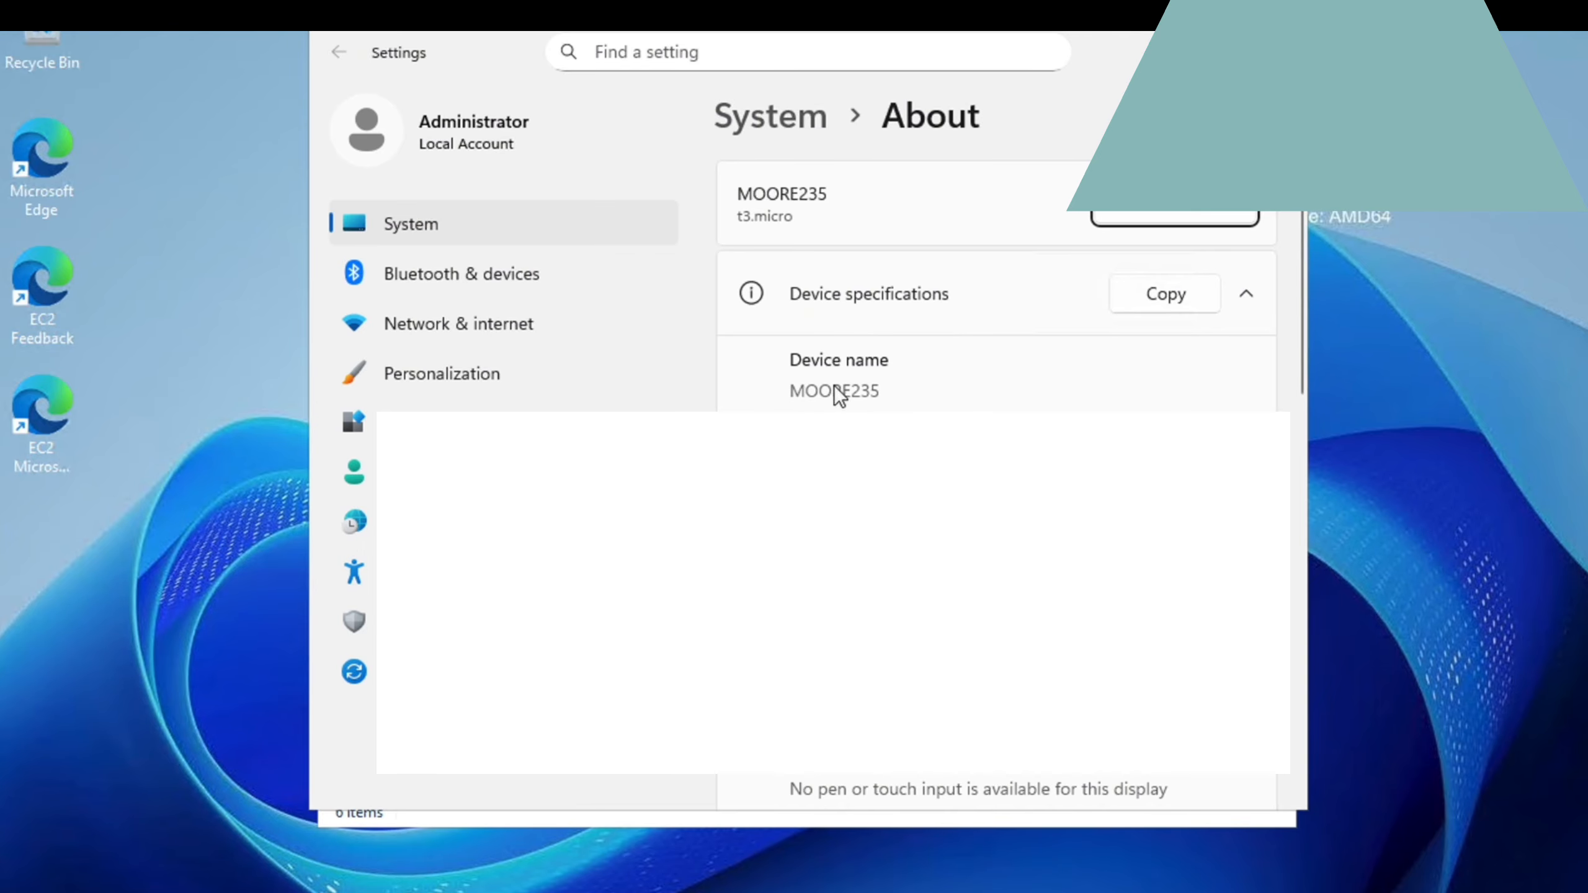
left_click_drag(883, 384, 771, 387)
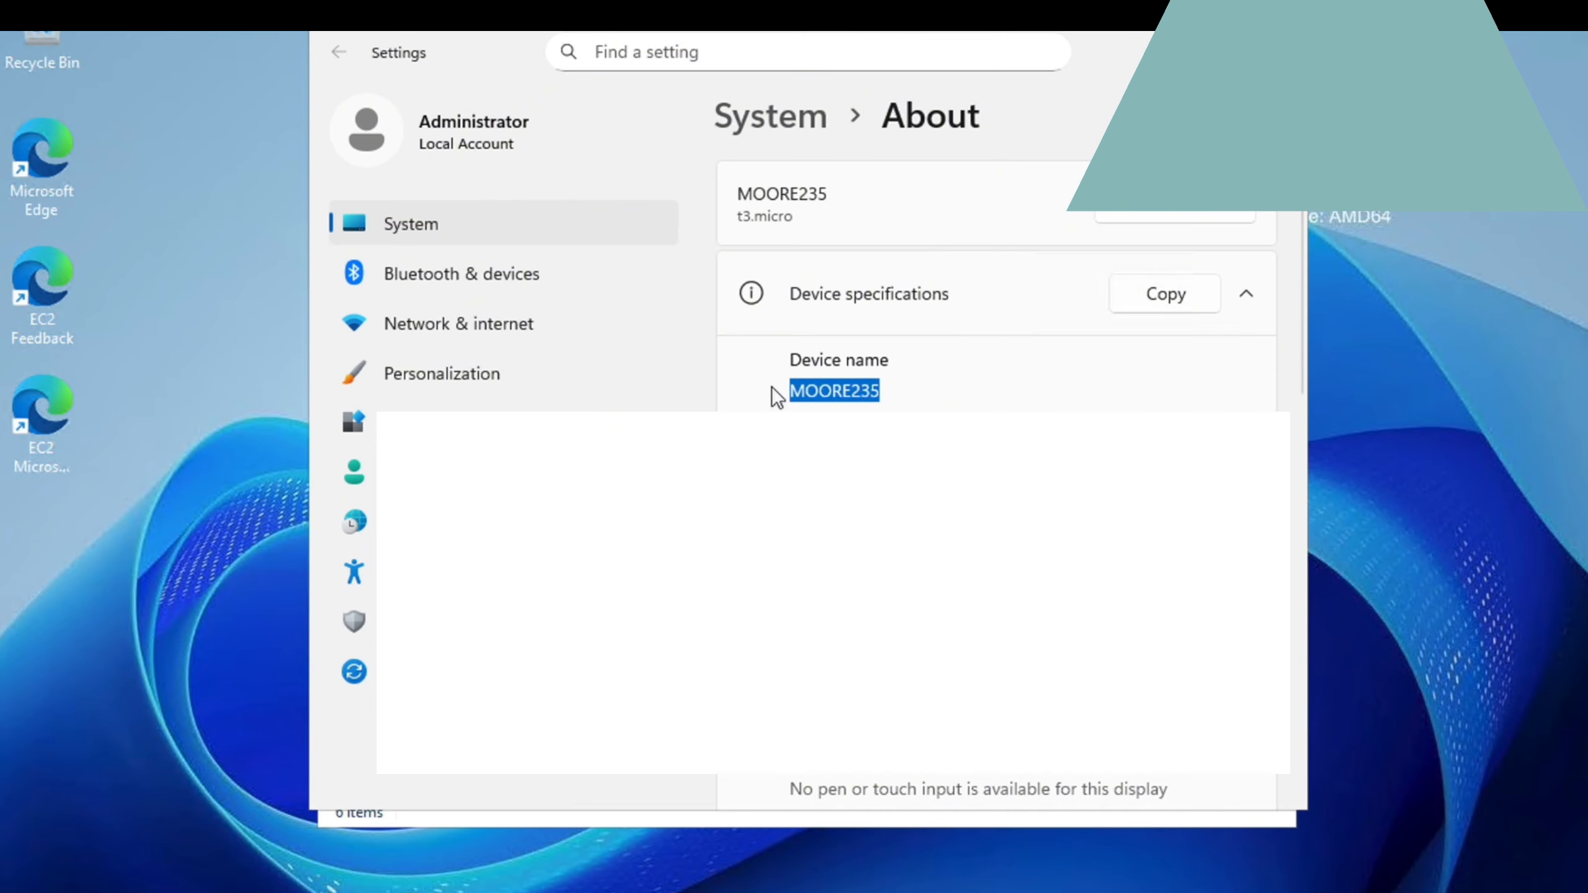